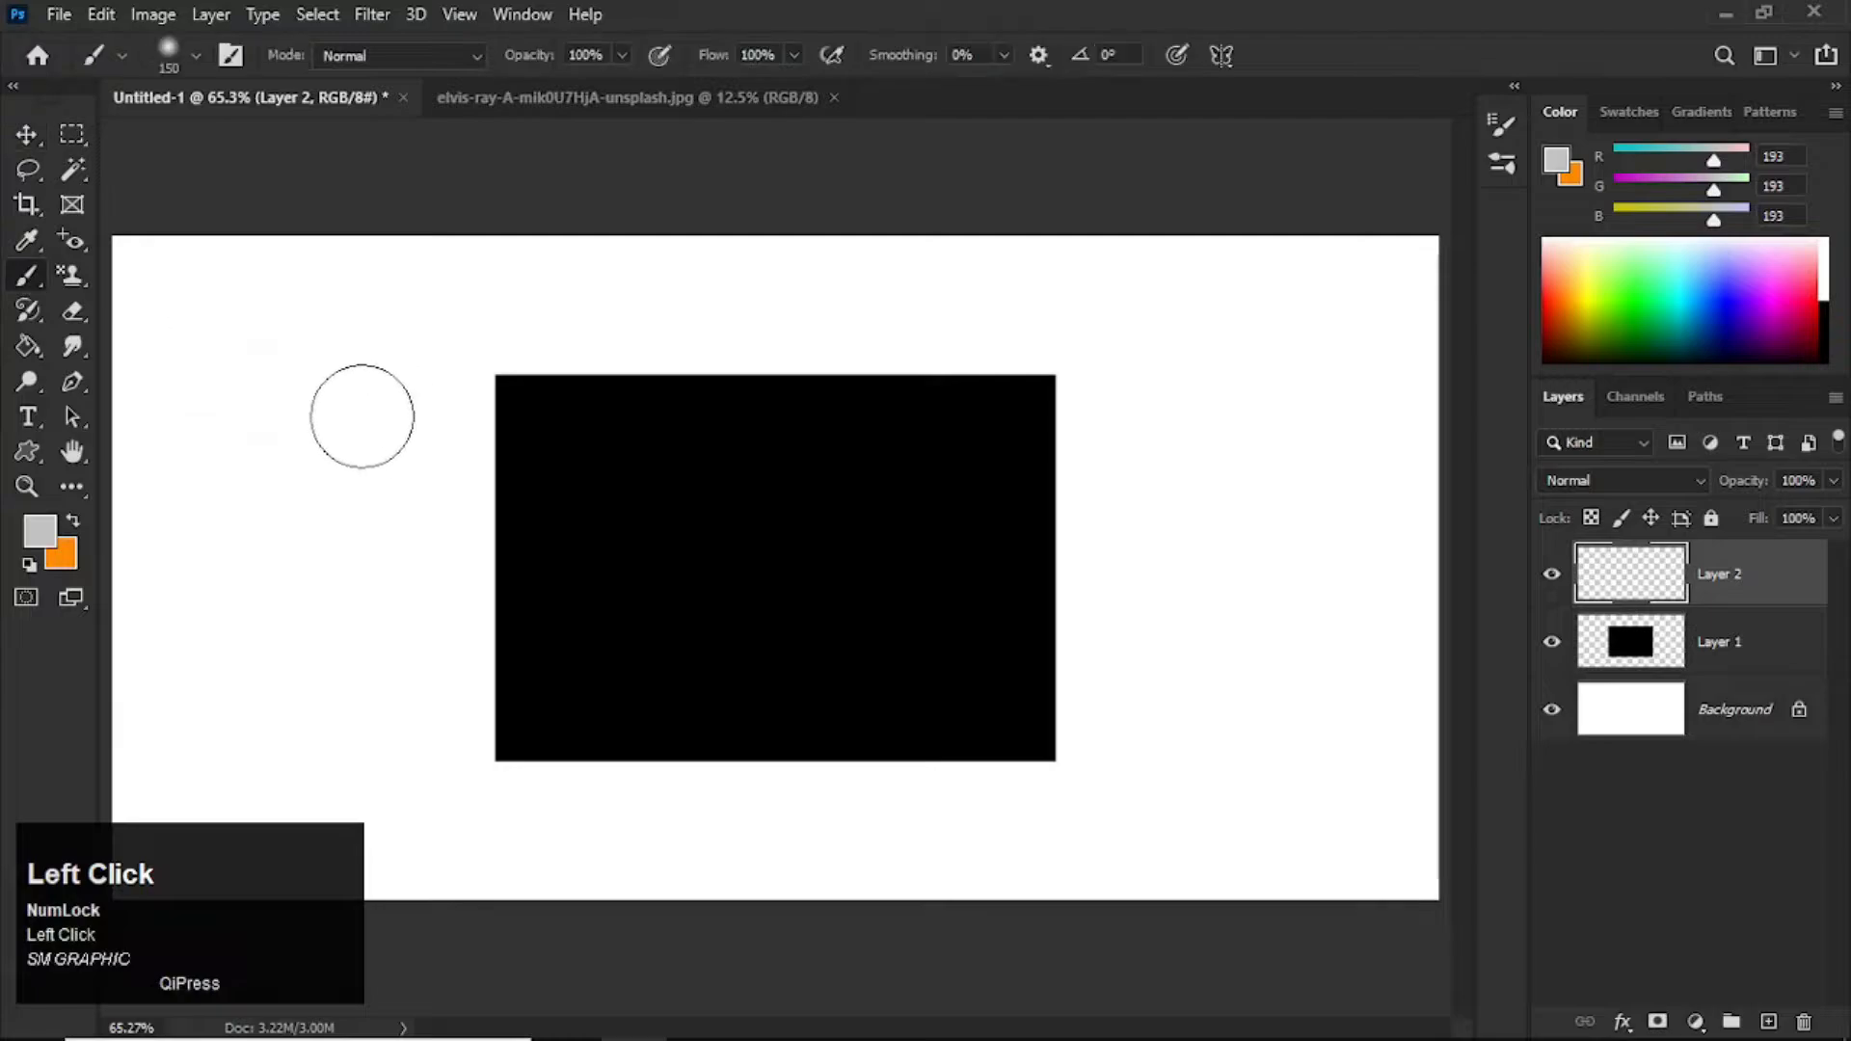
Step: Try painting a grey stroke across the black rectangle on Layer 2 with a 200 px brush
key(bracketright)
key(bracketright)
mouse_move(255, 453)
mouse_down()
mouse_move(511, 345)
mouse_move(439, 413)
mouse_move(709, 345)
mouse_move(511, 442)
mouse_move(1109, 338)
mouse_move(400, 540)
mouse_move(1080, 431)
mouse_move(499, 646)
mouse_move(799, 731)
mouse_move(969, 668)
mouse_move(1103, 665)
mouse_move(859, 536)
mouse_move(494, 684)
mouse_move(623, 747)
mouse_move(1091, 686)
mouse_move(1030, 568)
mouse_move(1140, 640)
mouse_up()
key(ctrl+z)
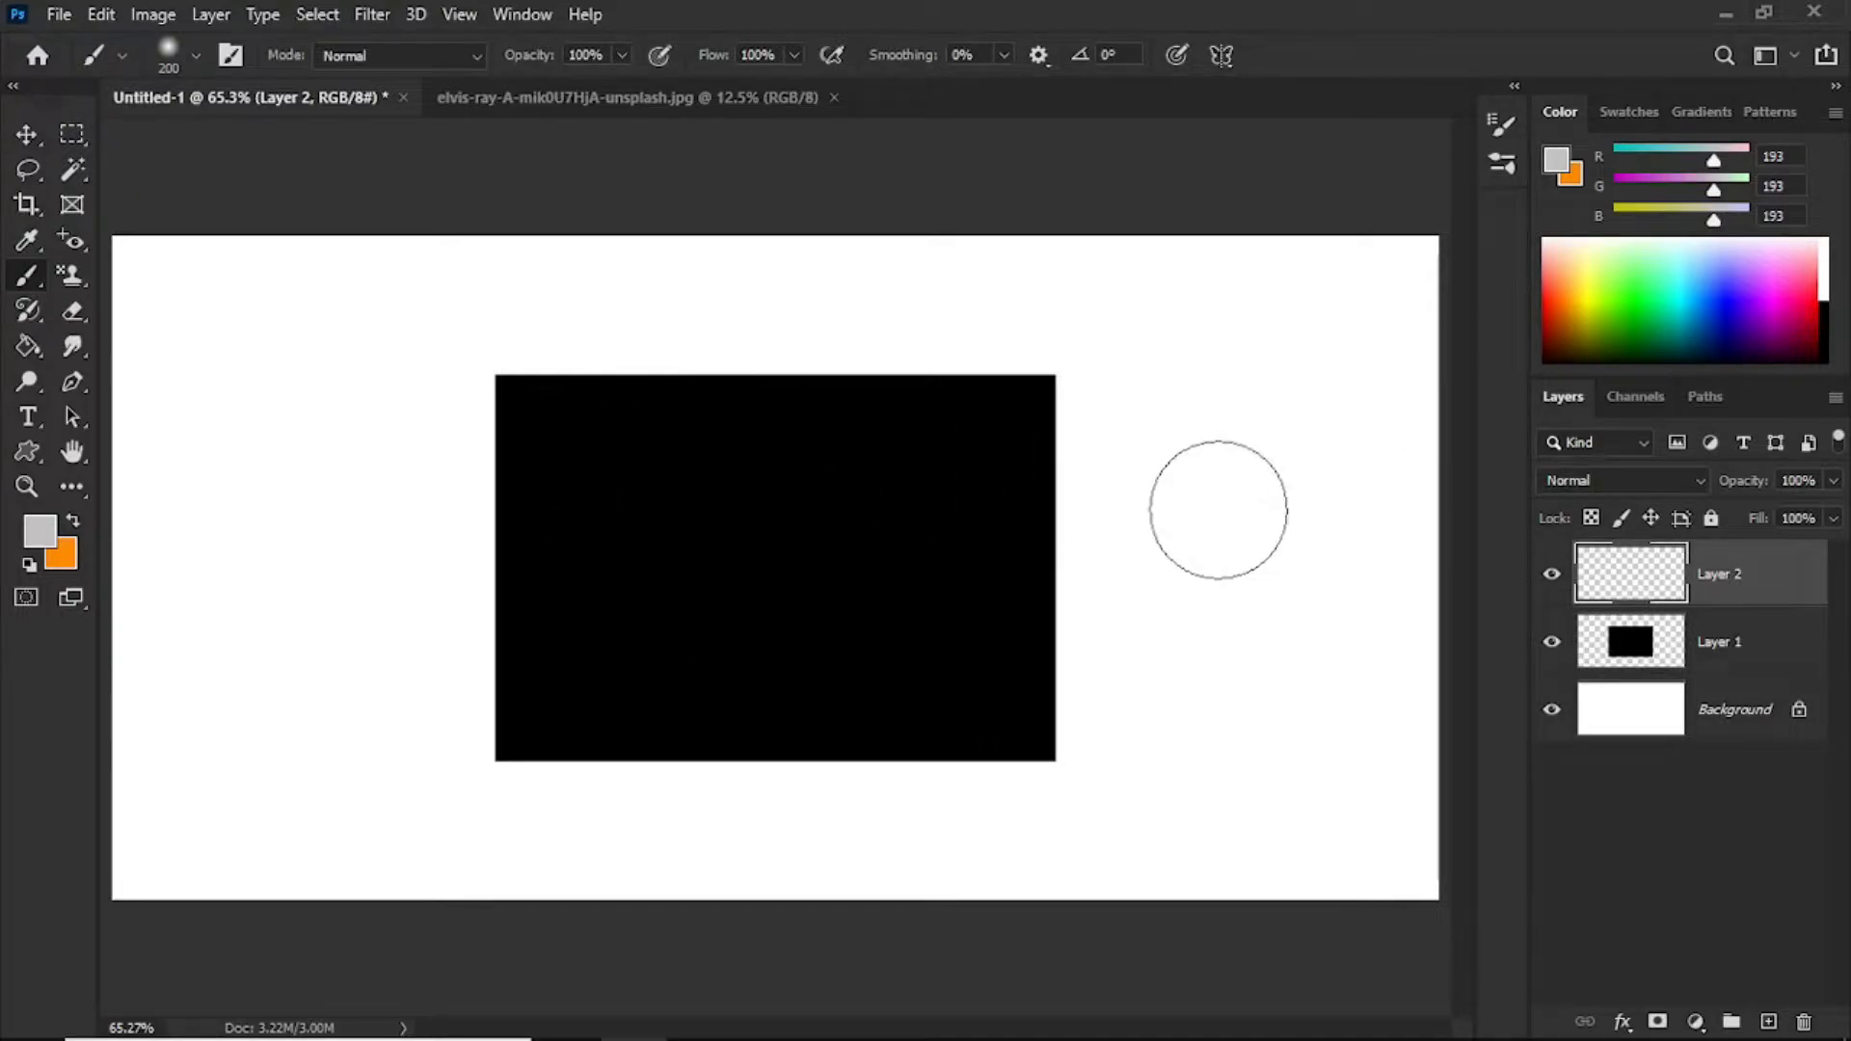
Step: Clip the empty Layer 2 to the black rectangle layer and paint over the whole rectangle in grey
key(alt)
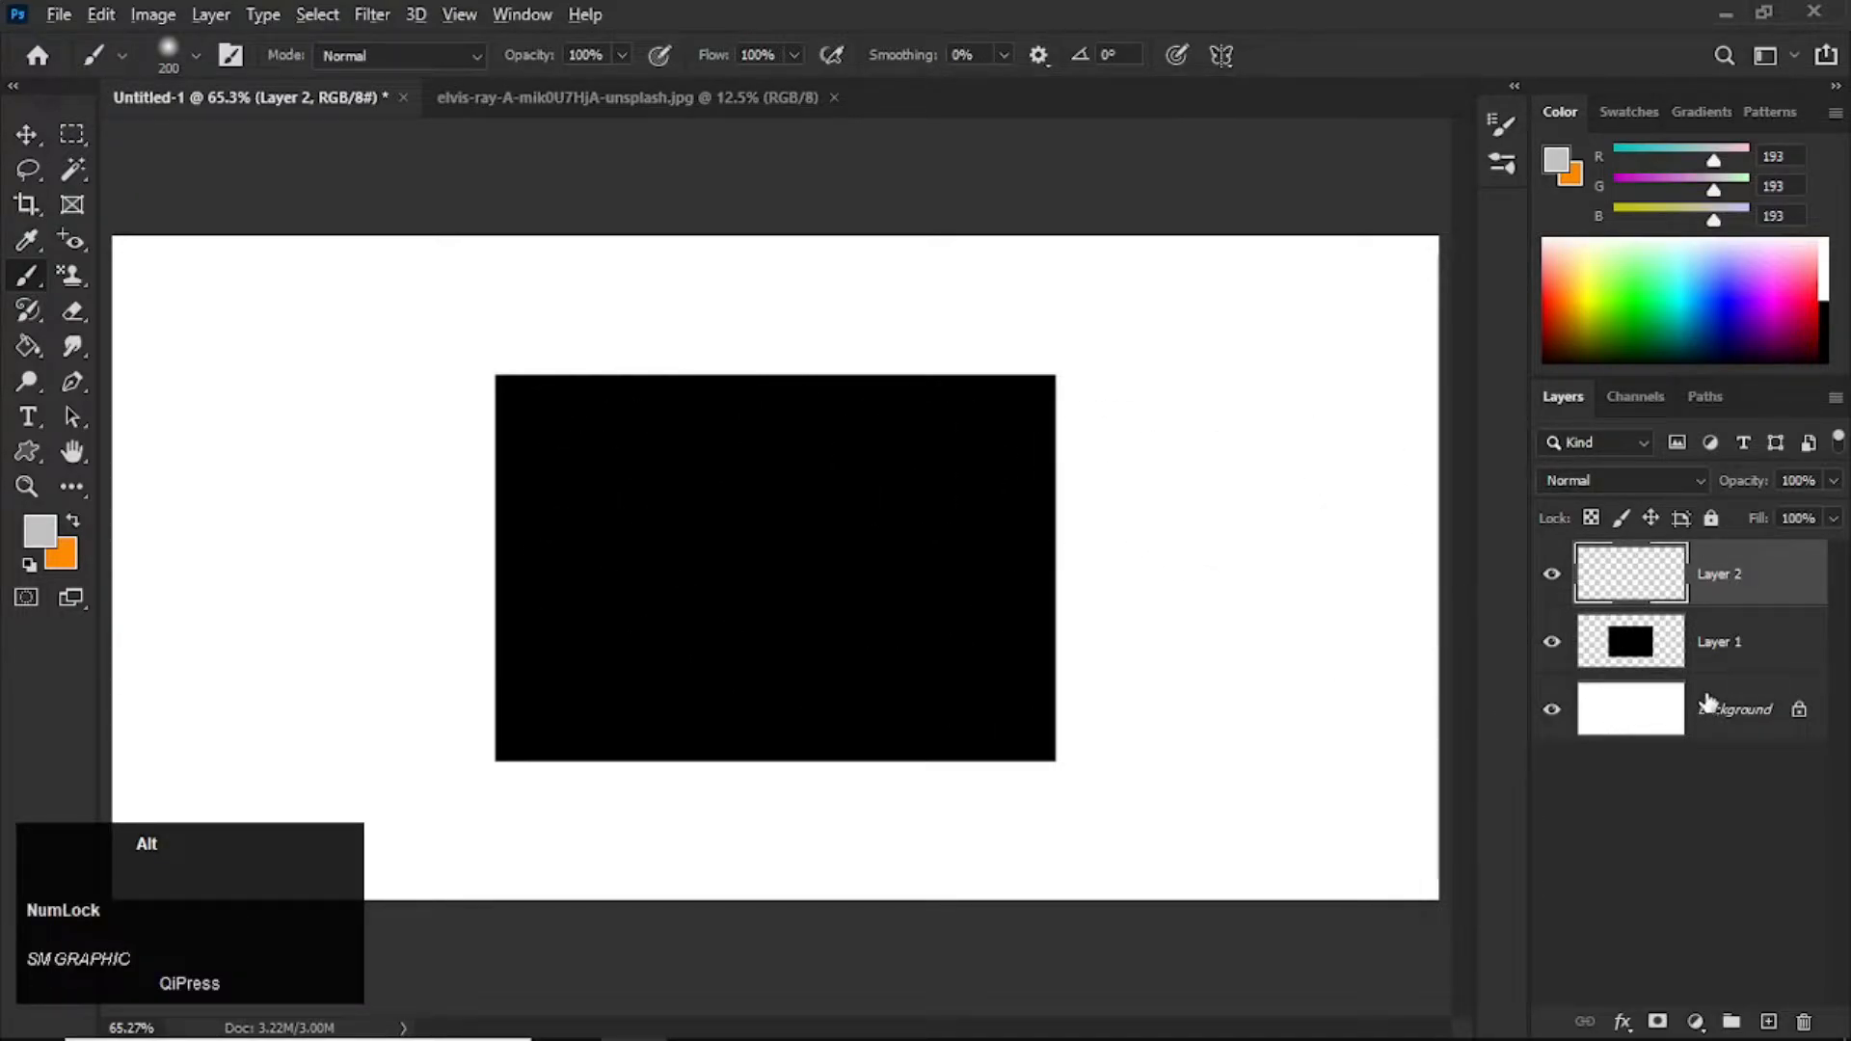
alt+click(1654, 602)
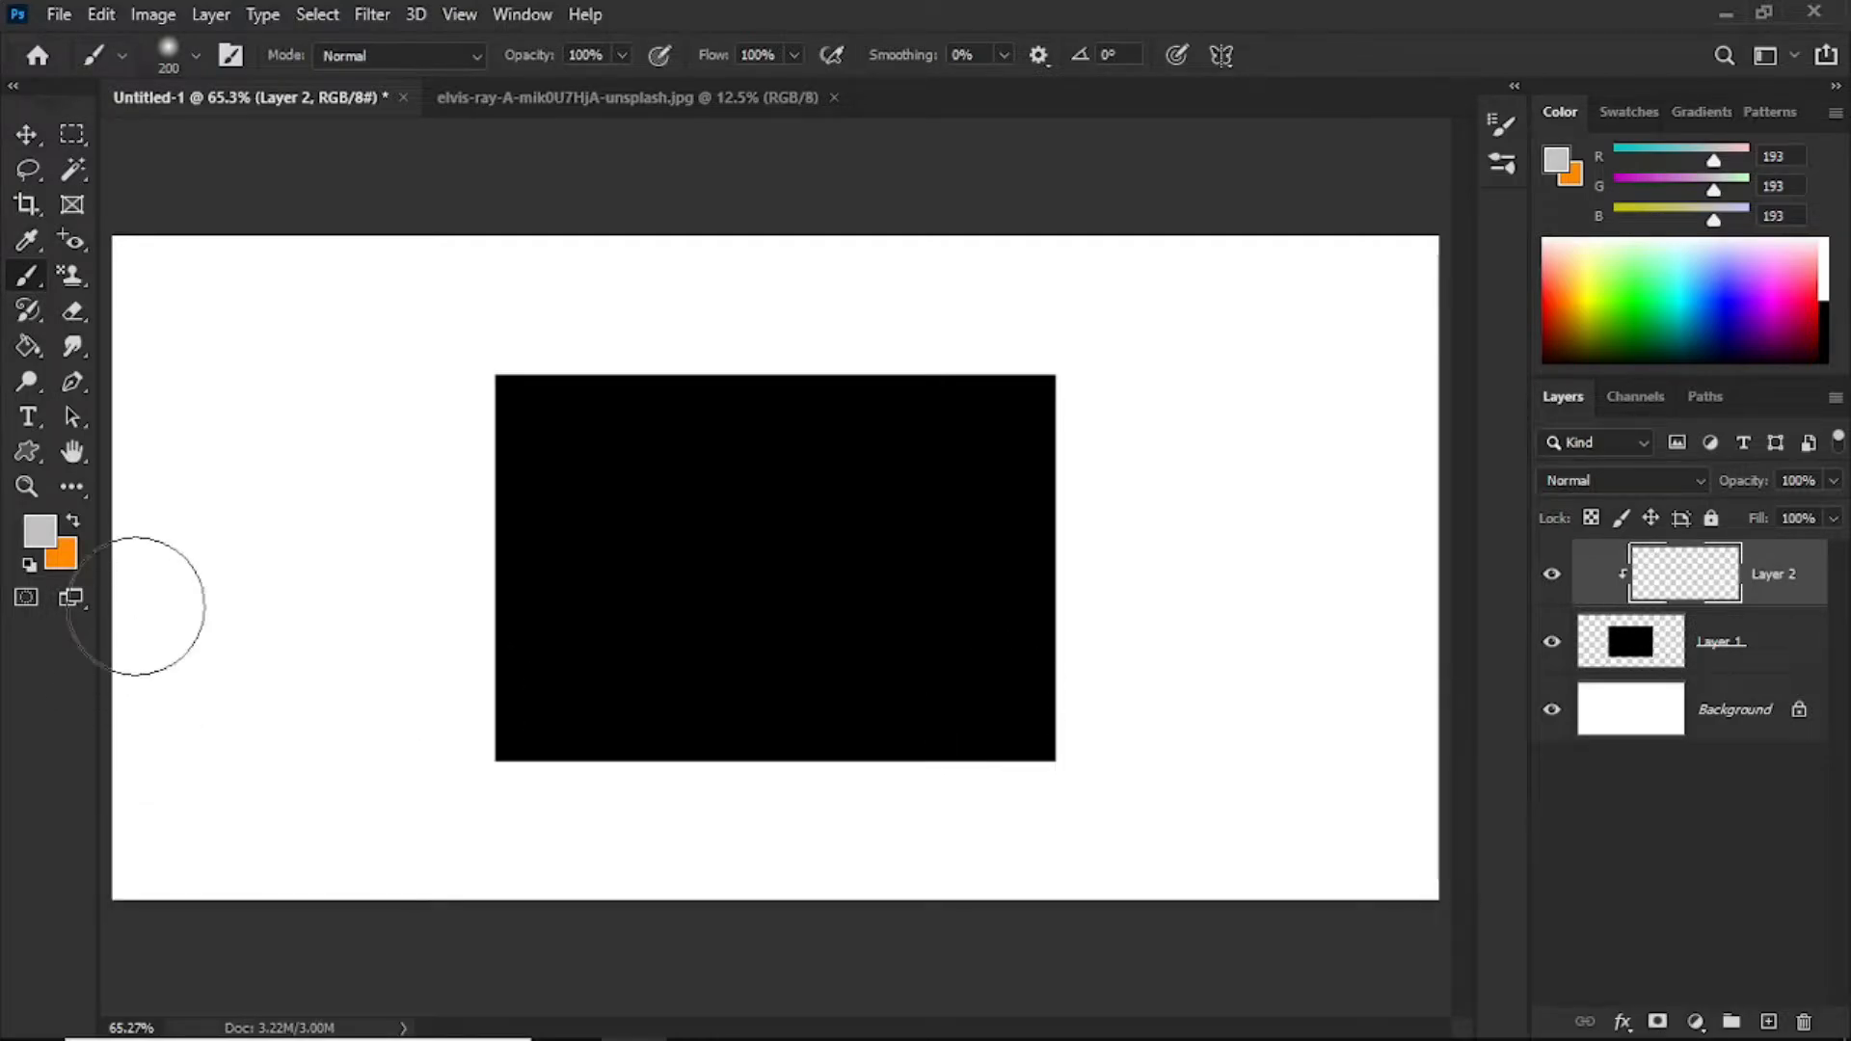
mouse_move(354, 473)
mouse_down()
mouse_move(385, 359)
mouse_move(194, 322)
mouse_move(401, 372)
mouse_move(1119, 315)
mouse_move(492, 422)
mouse_move(826, 367)
mouse_move(549, 463)
mouse_move(872, 488)
mouse_move(408, 586)
mouse_move(396, 620)
mouse_move(1021, 765)
mouse_move(478, 629)
mouse_move(934, 620)
mouse_move(425, 537)
mouse_move(318, 595)
mouse_up()
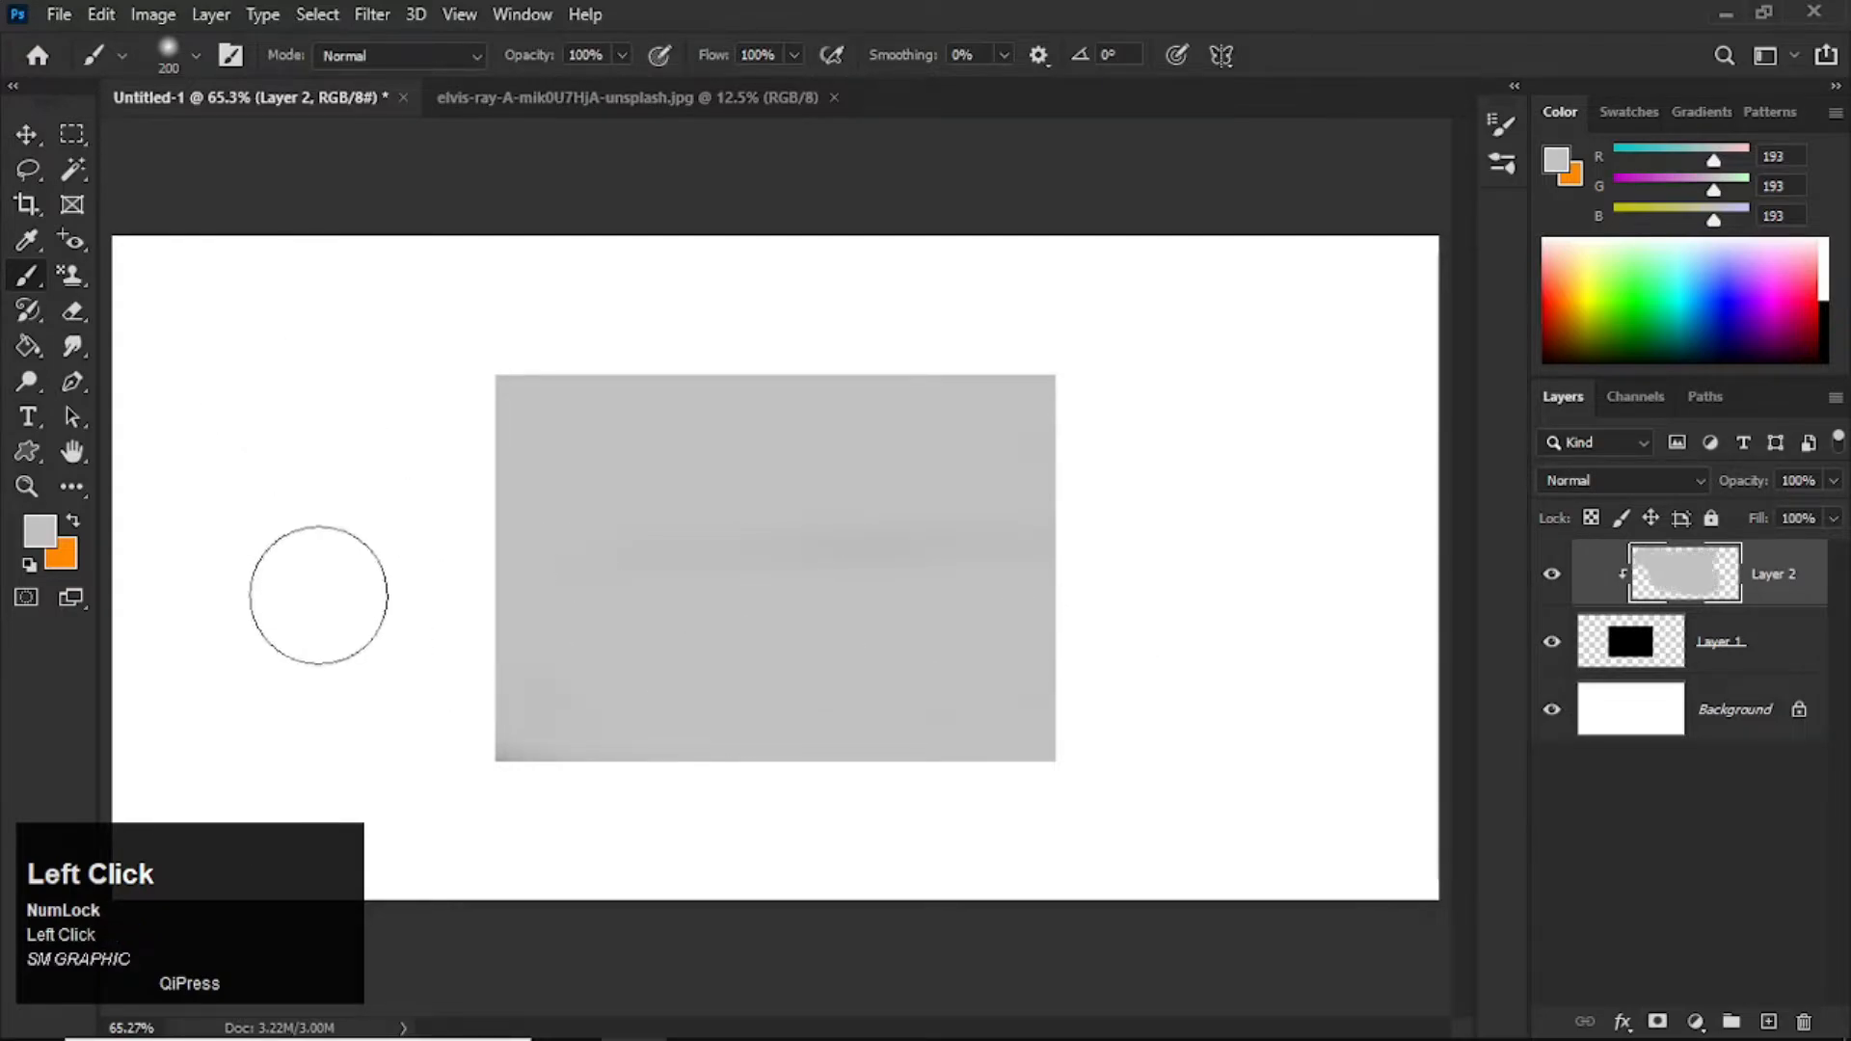
mouse_move(307, 358)
mouse_down()
mouse_move(591, 504)
mouse_move(463, 652)
mouse_move(1095, 641)
mouse_move(1162, 461)
mouse_up()
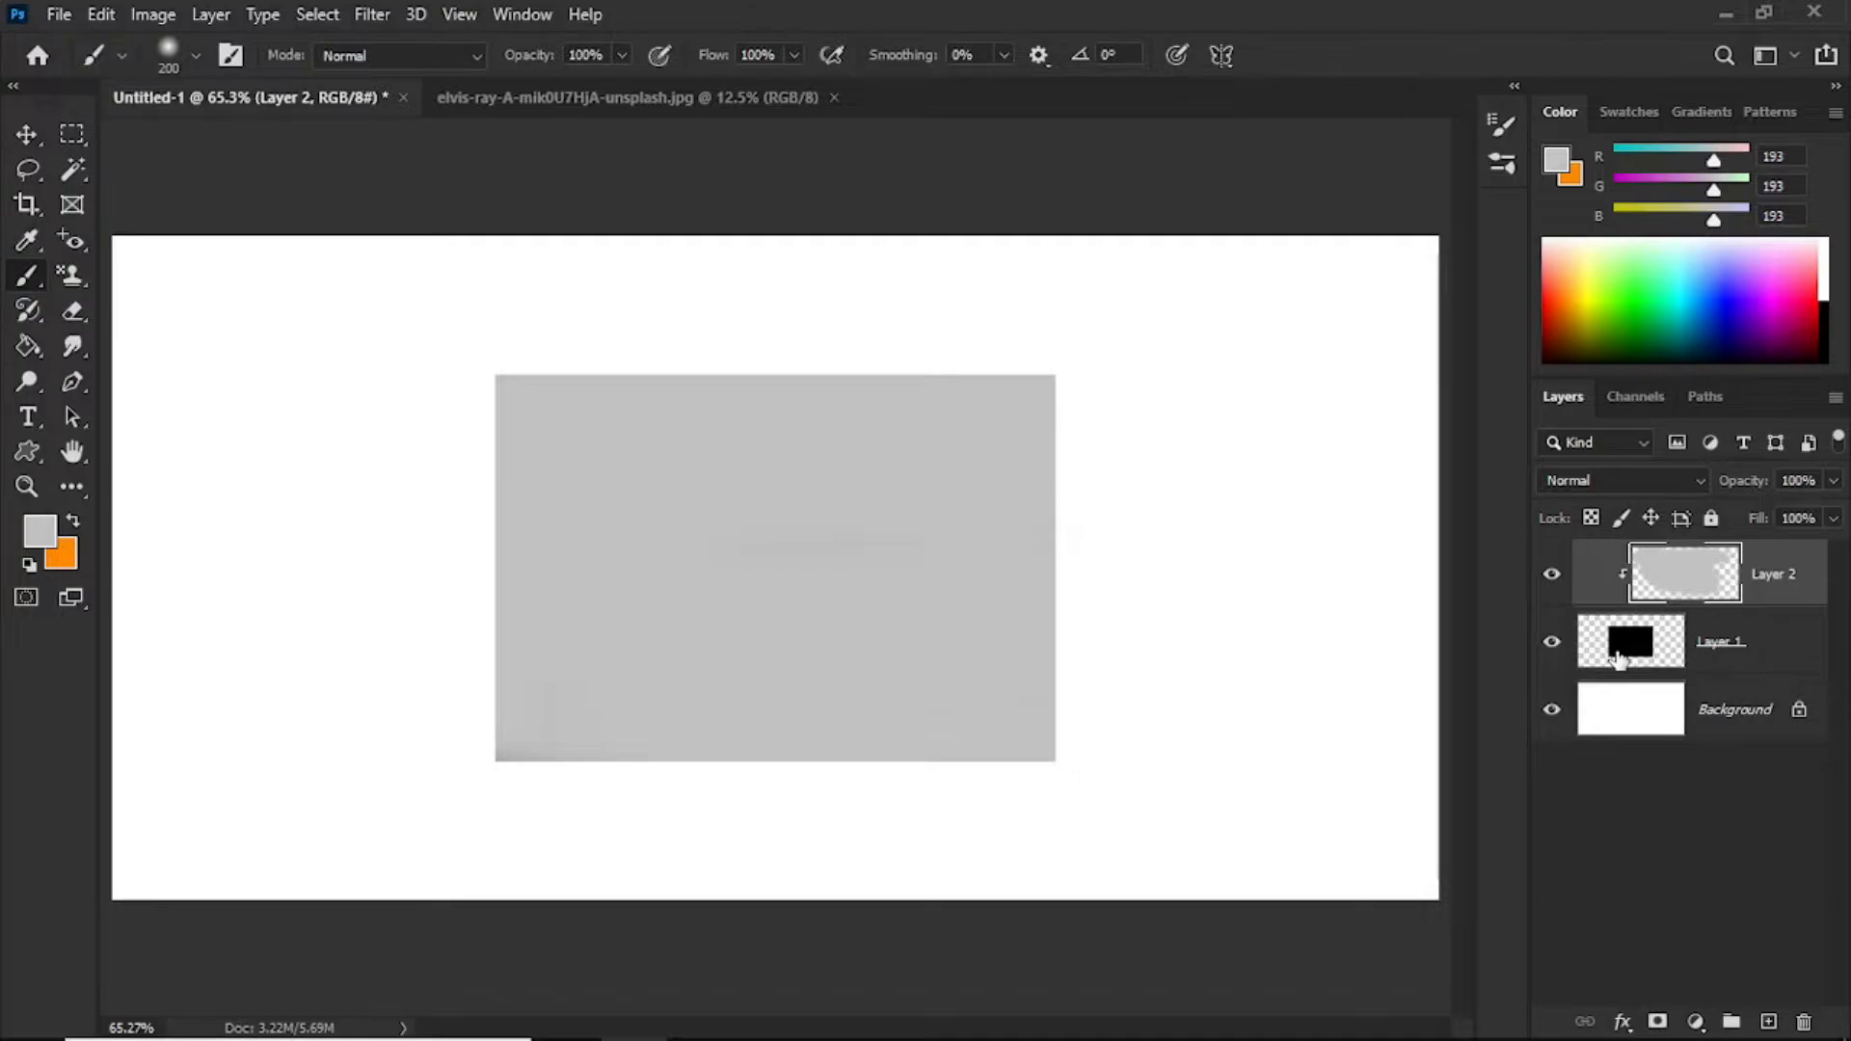
Step: Release Layer 2 from its clipping mask and delete that painted layer
key(alt)
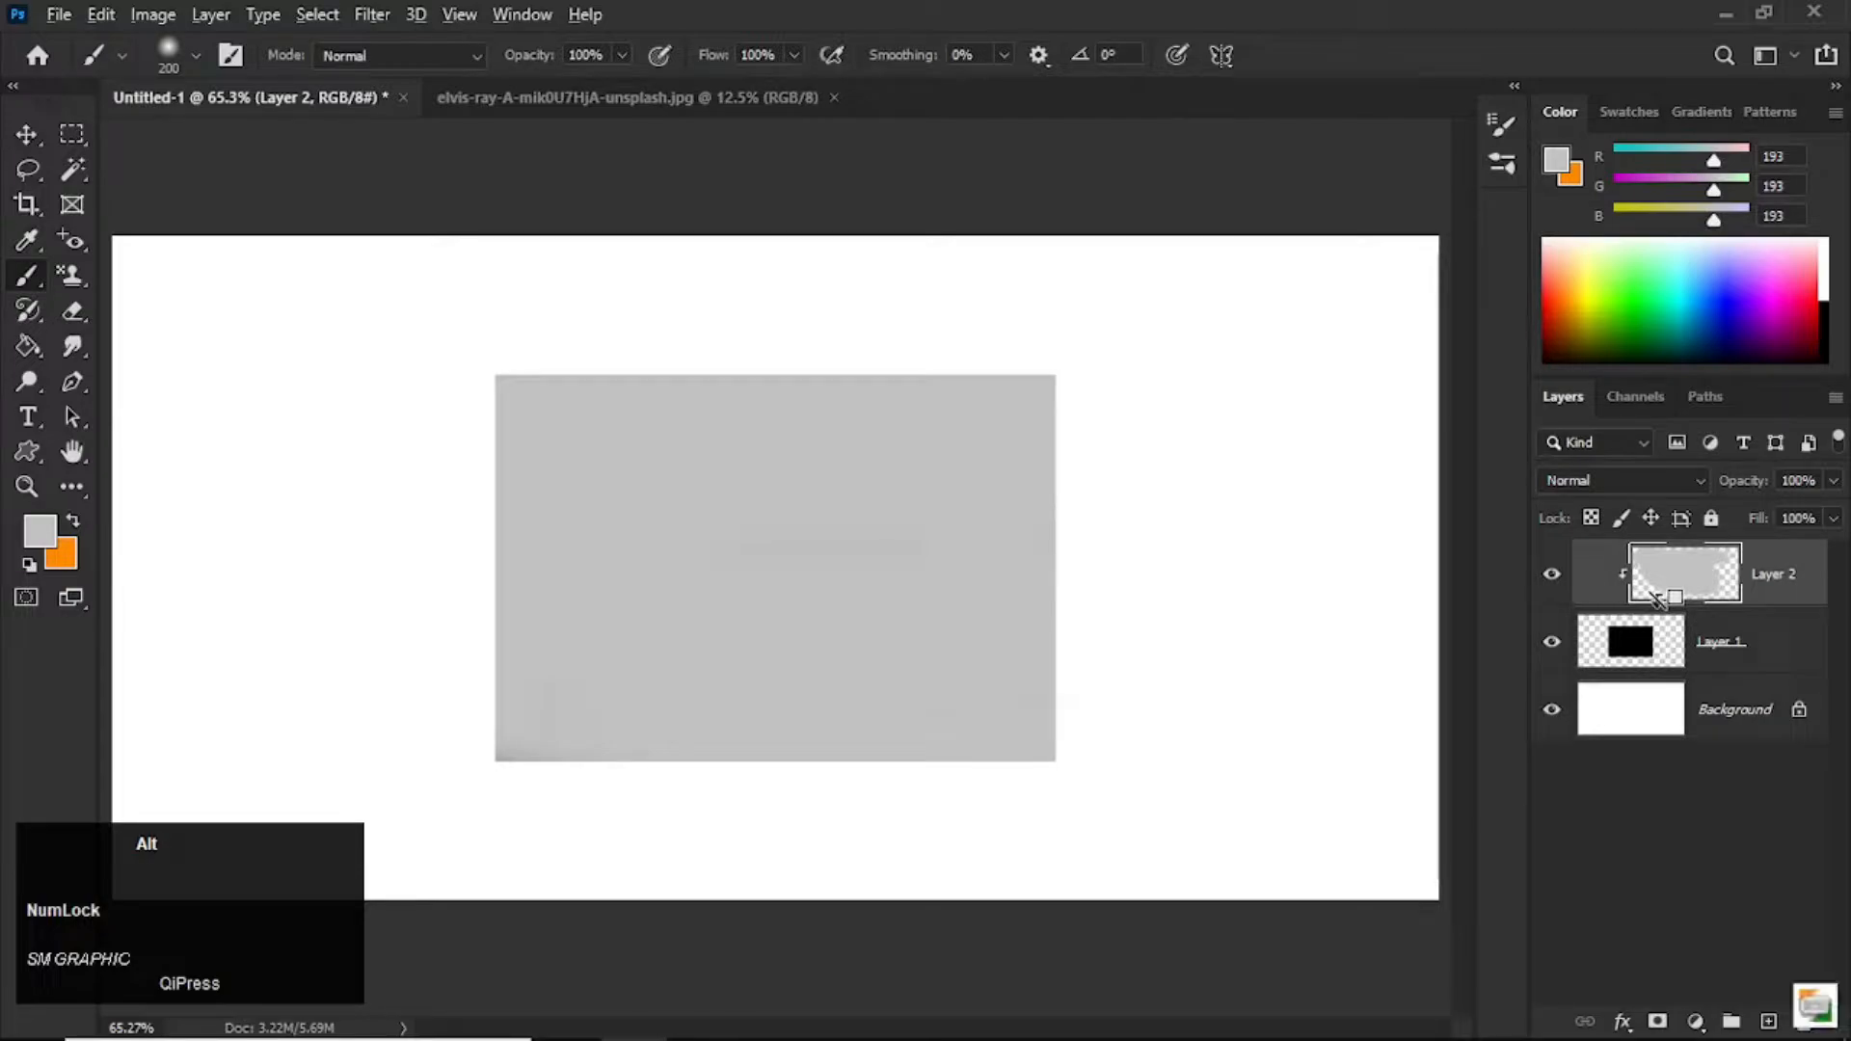
alt+click(1657, 603)
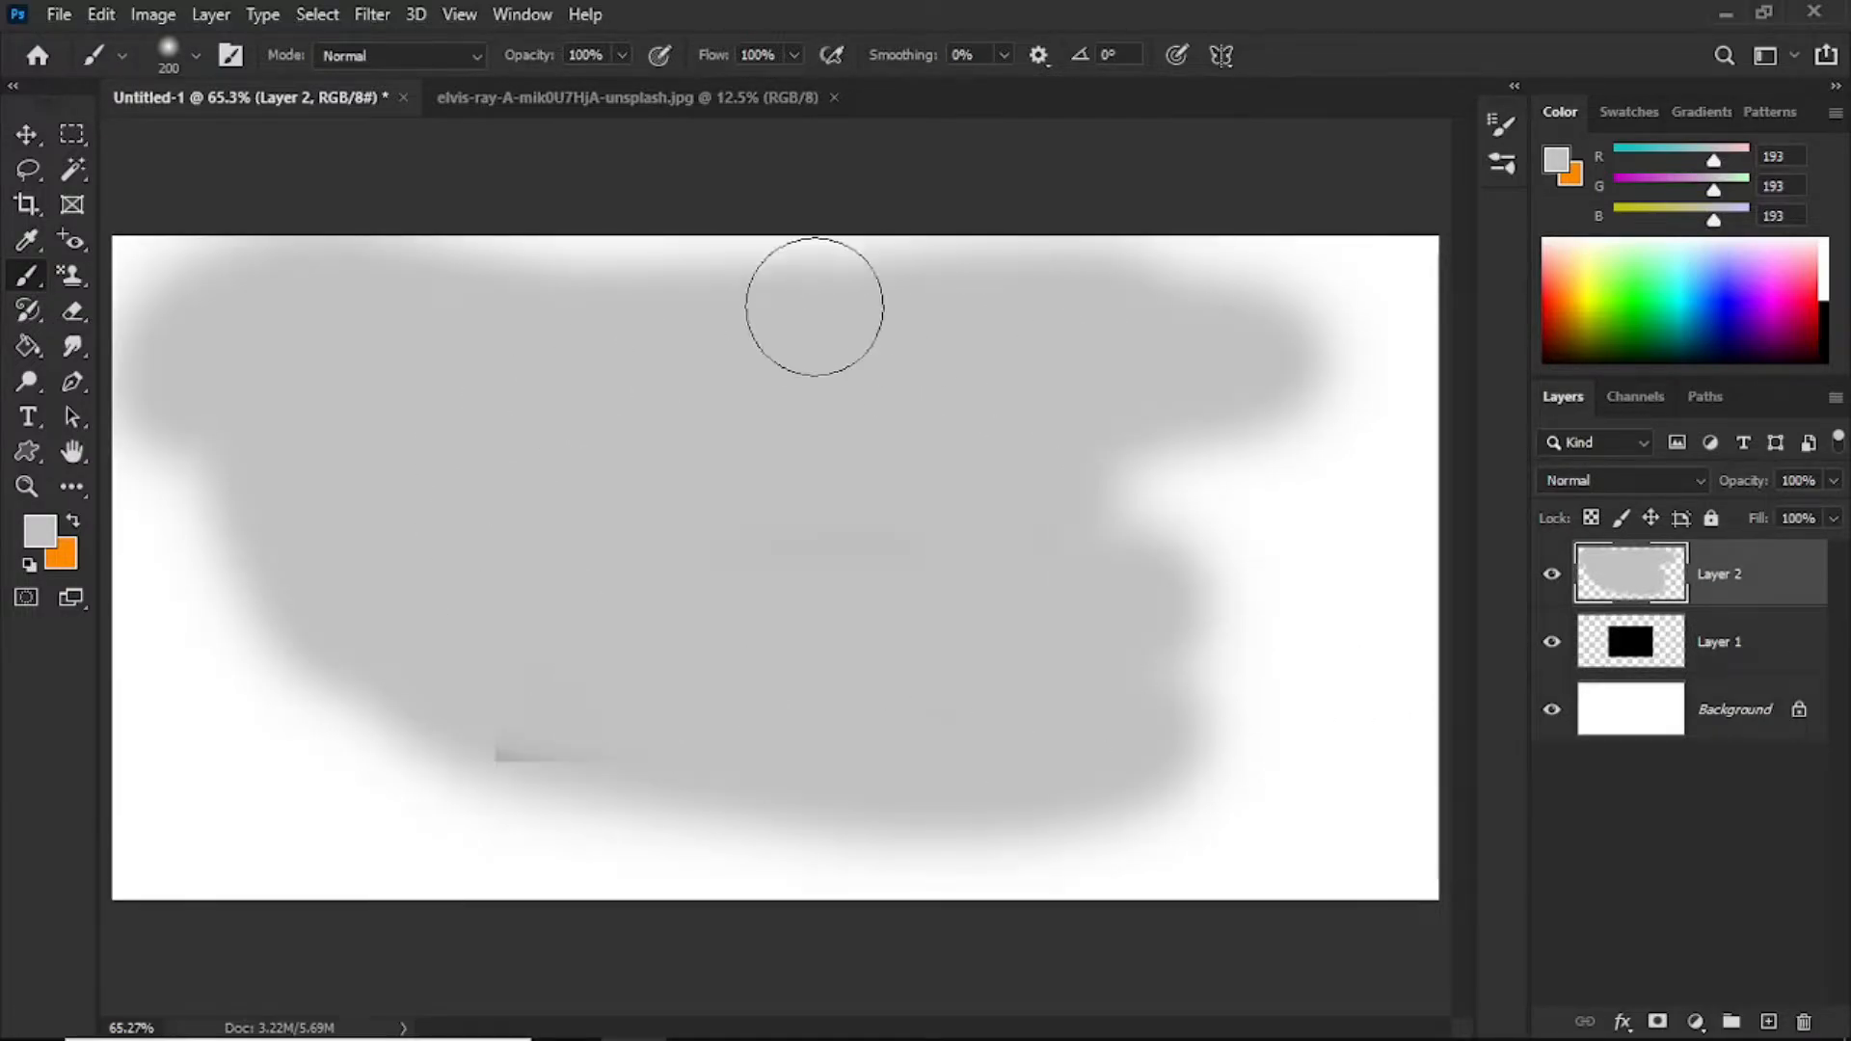
drag(1650, 575, 1805, 1022)
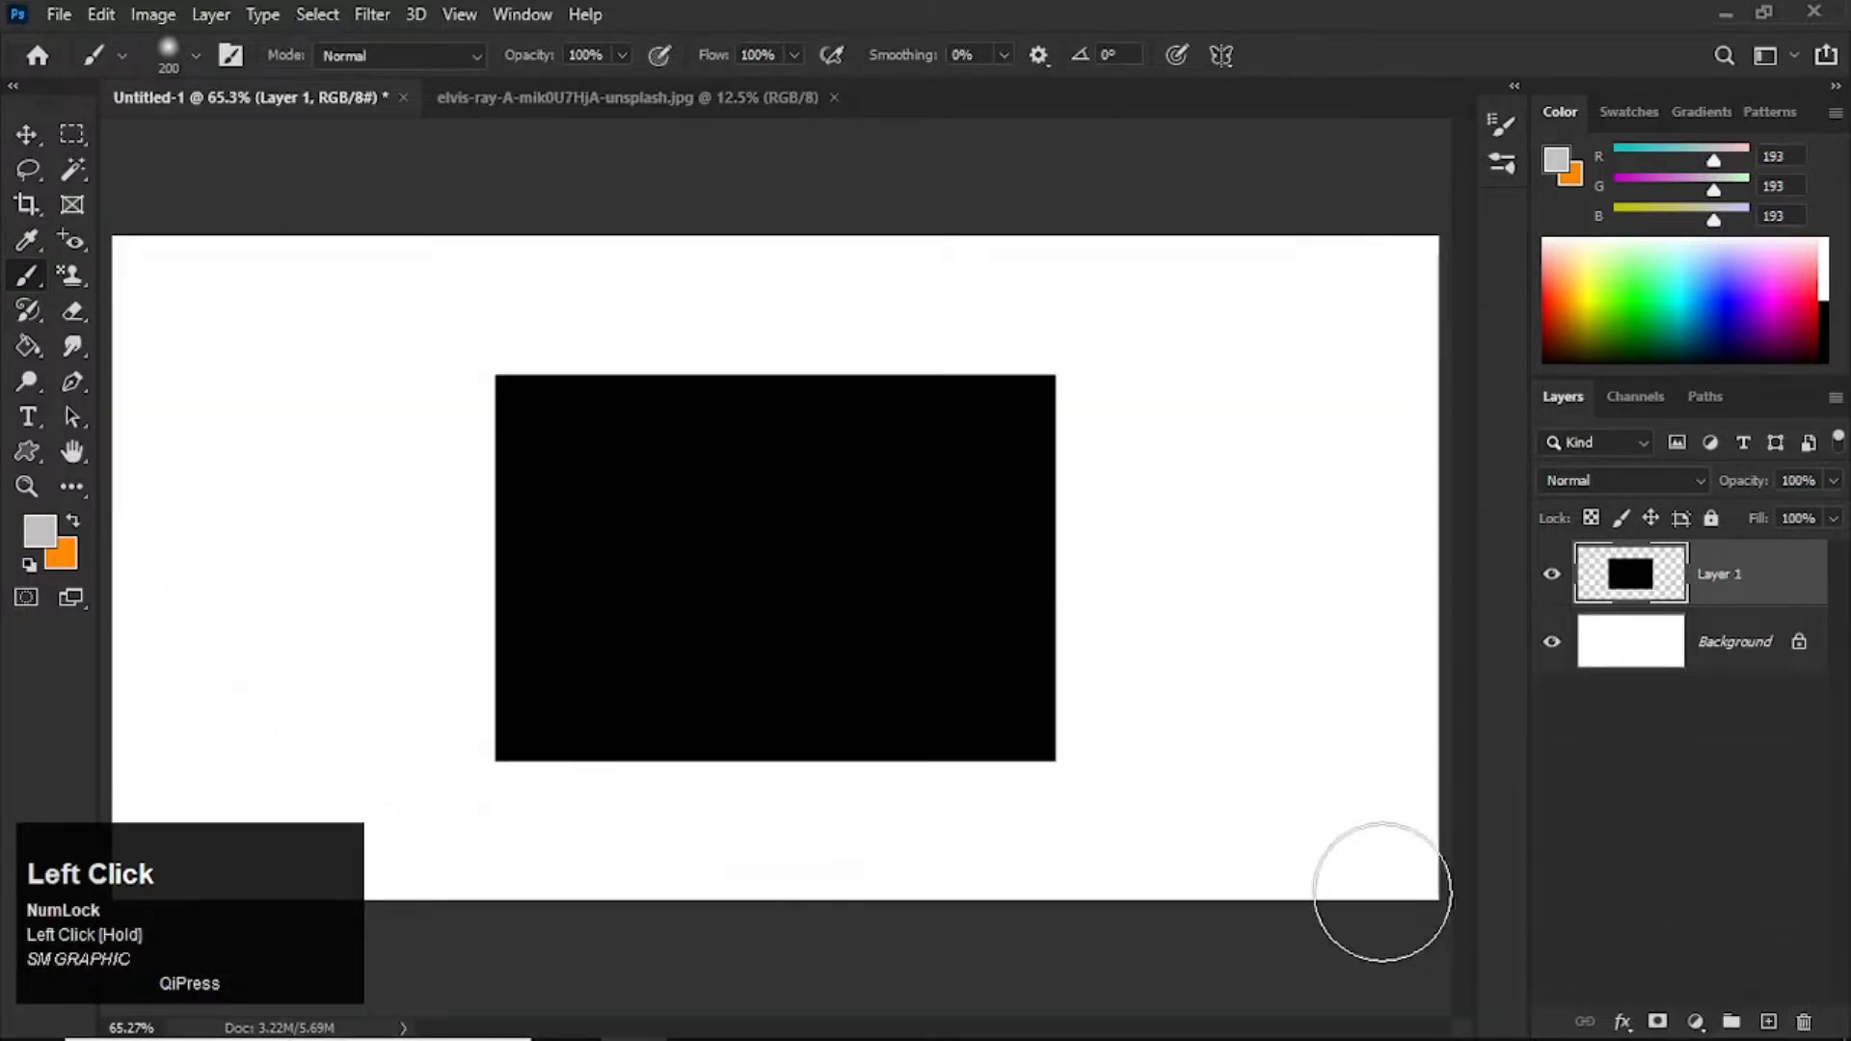
Step: Open the Unsplash photo of a country road with a red car from the IMAGE folder
key(v)
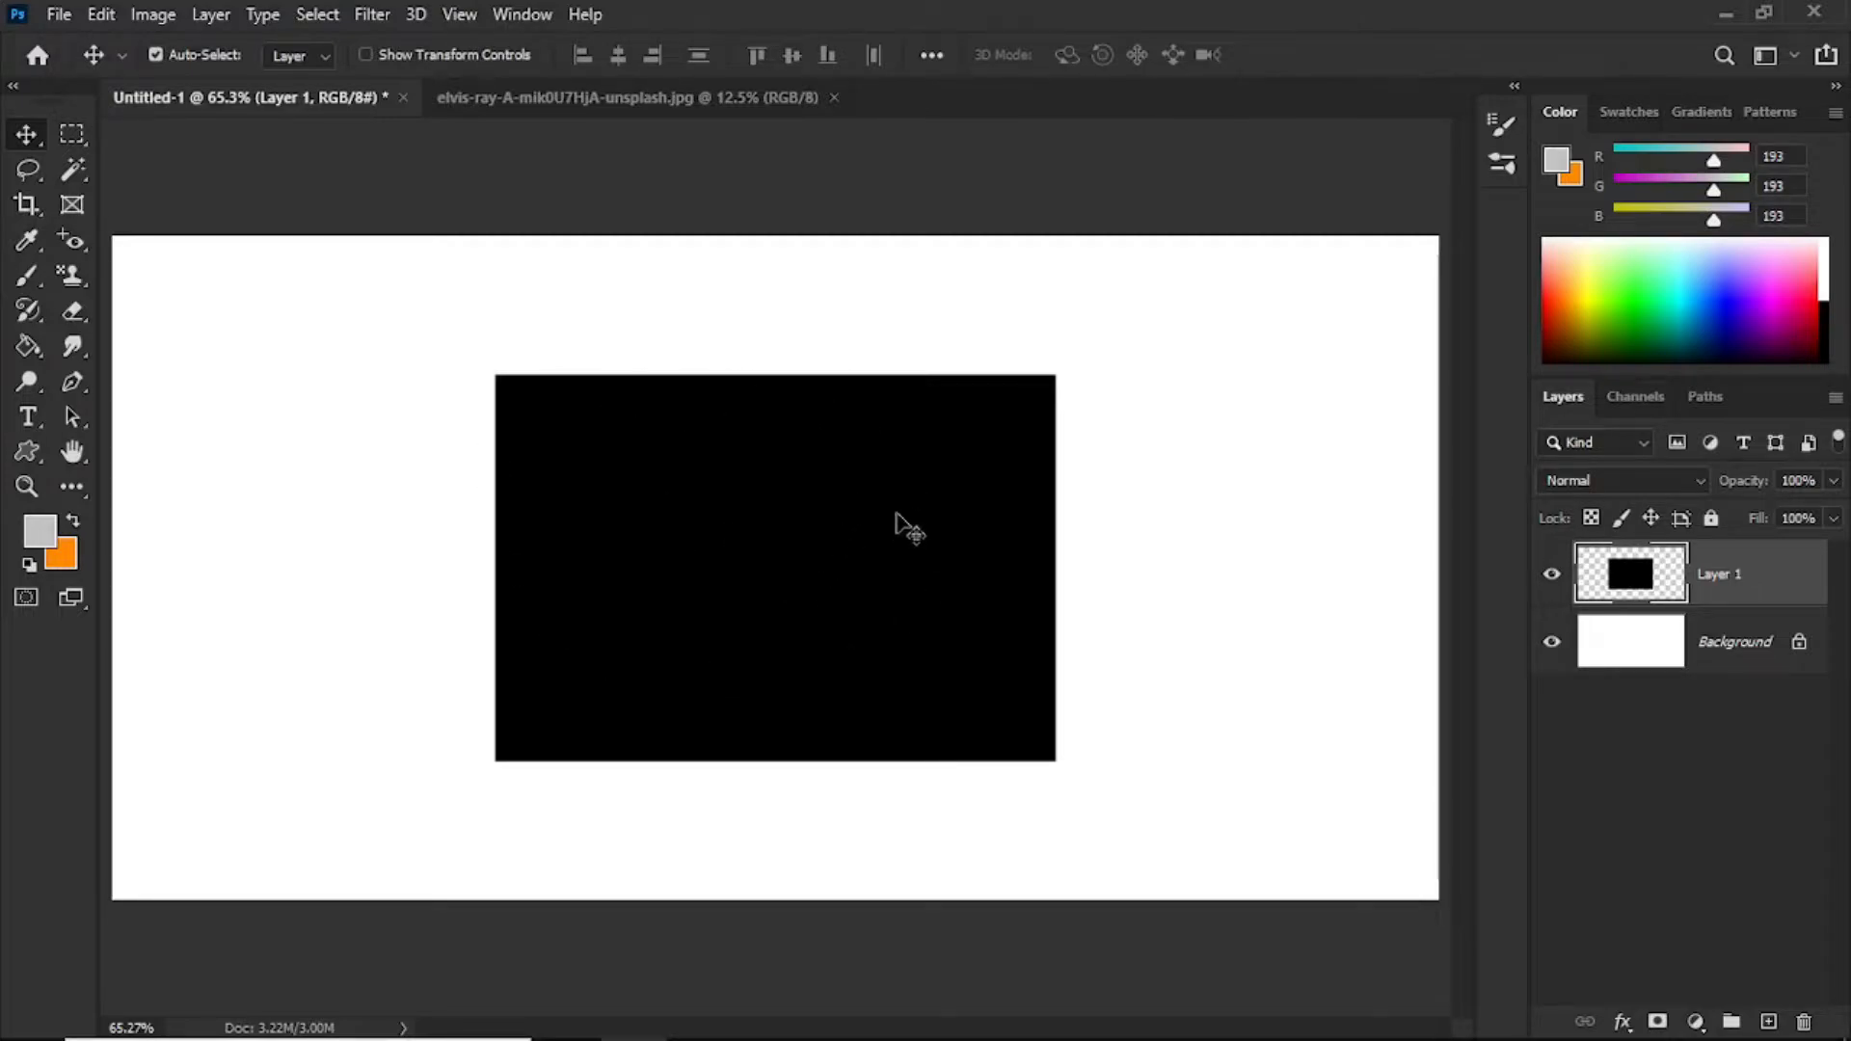
click(60, 15)
click(79, 68)
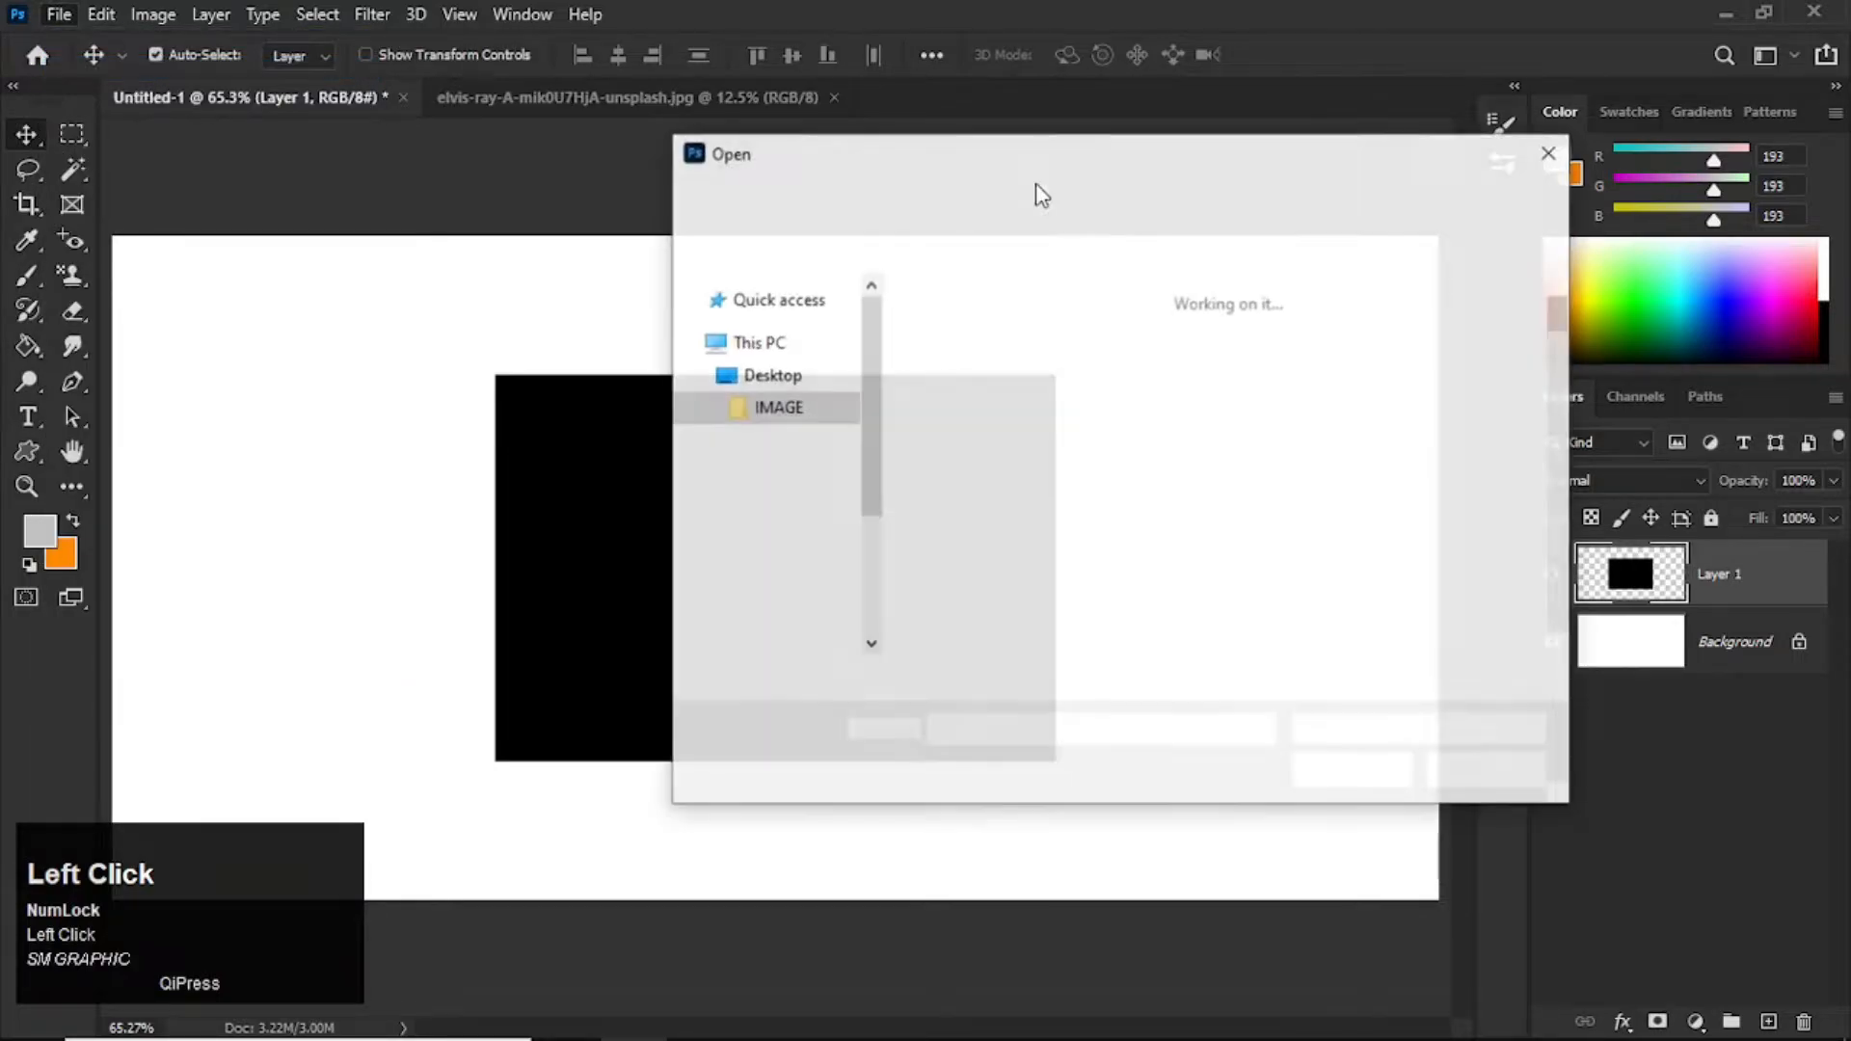
click(1297, 578)
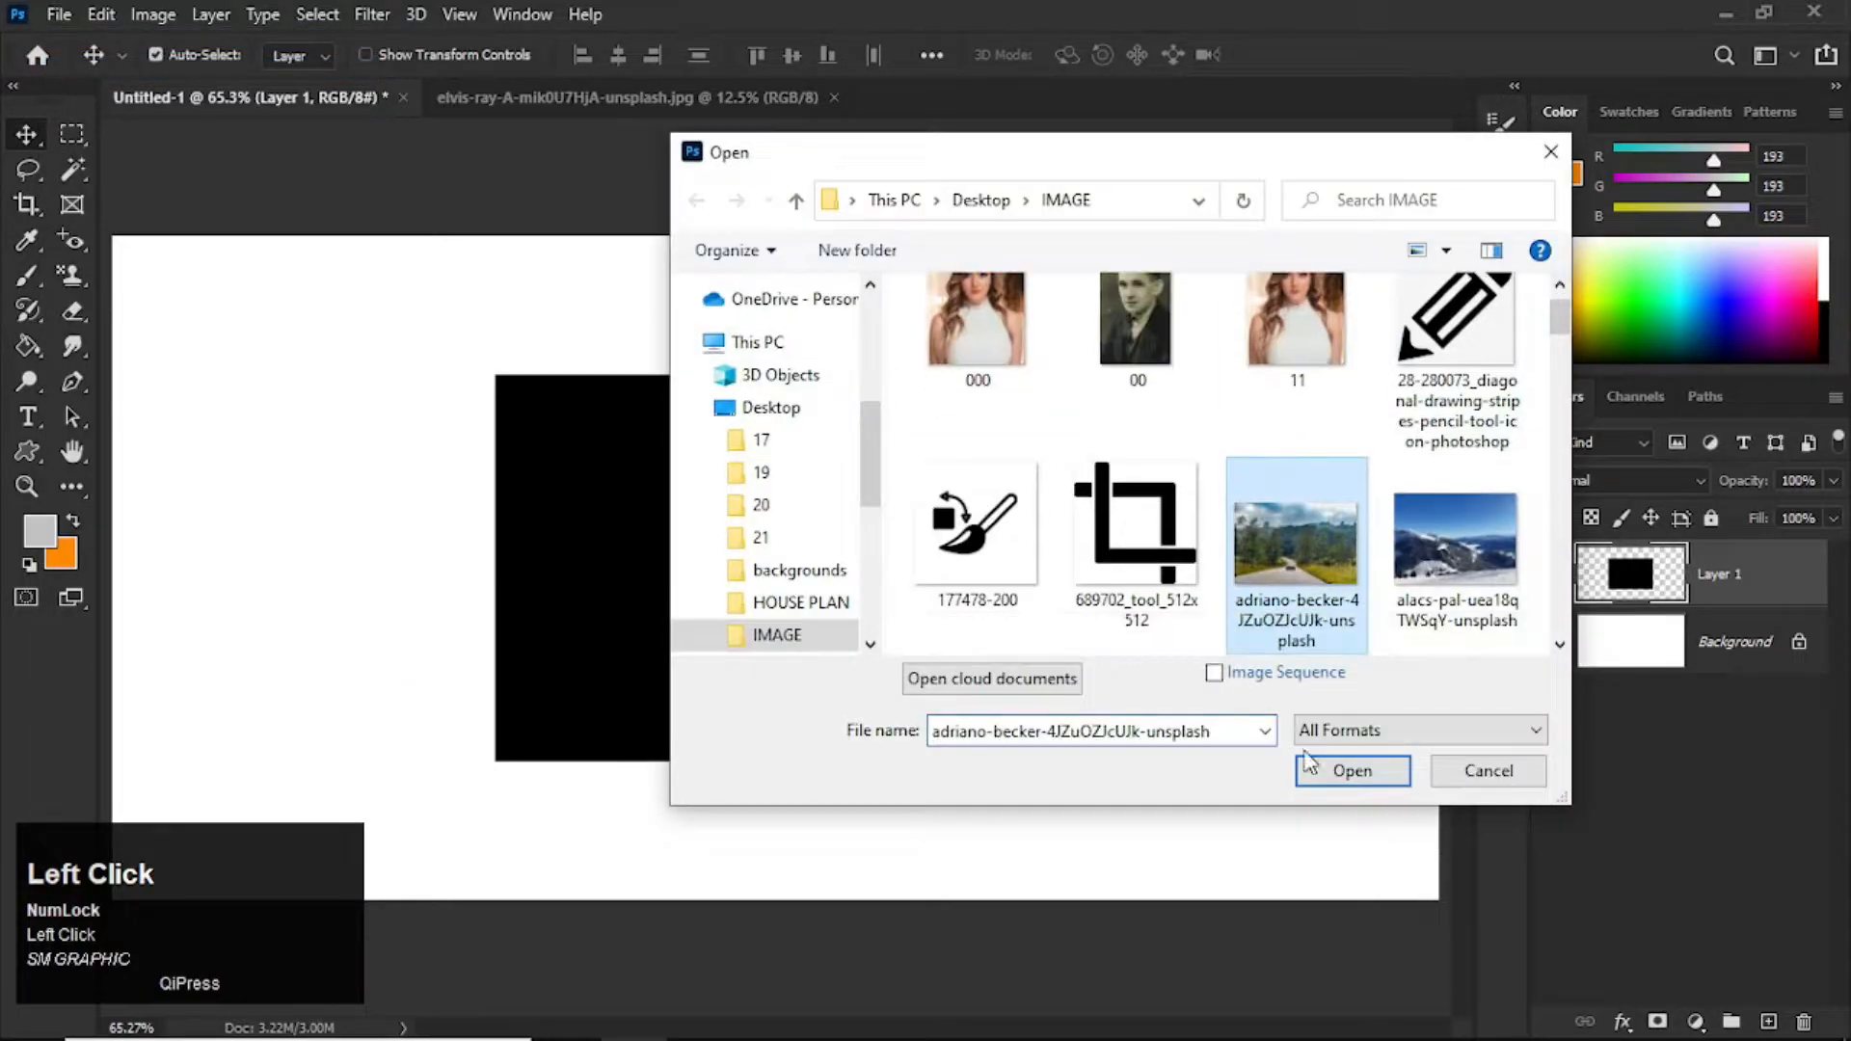
click(1352, 770)
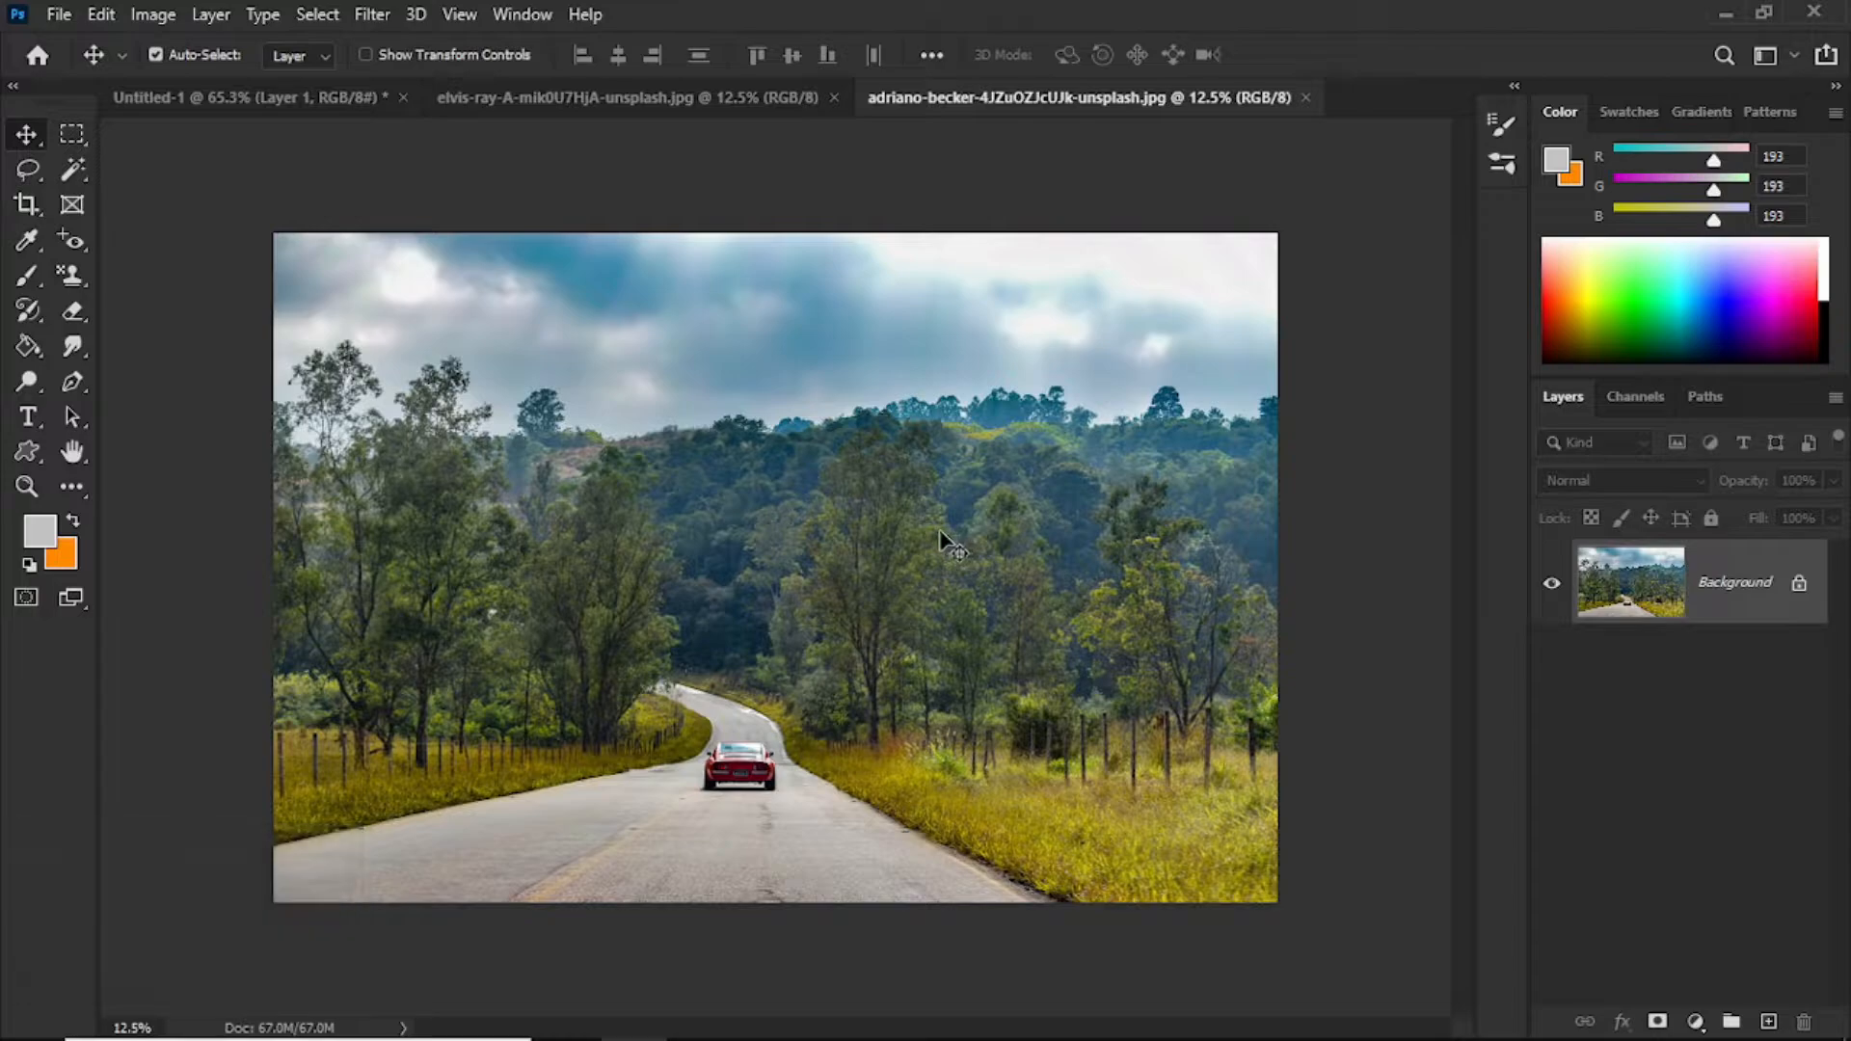
Step: Copy the entire road photo and paste it into the Untitled-1 document above the black rectangle
key(ctrl+a)
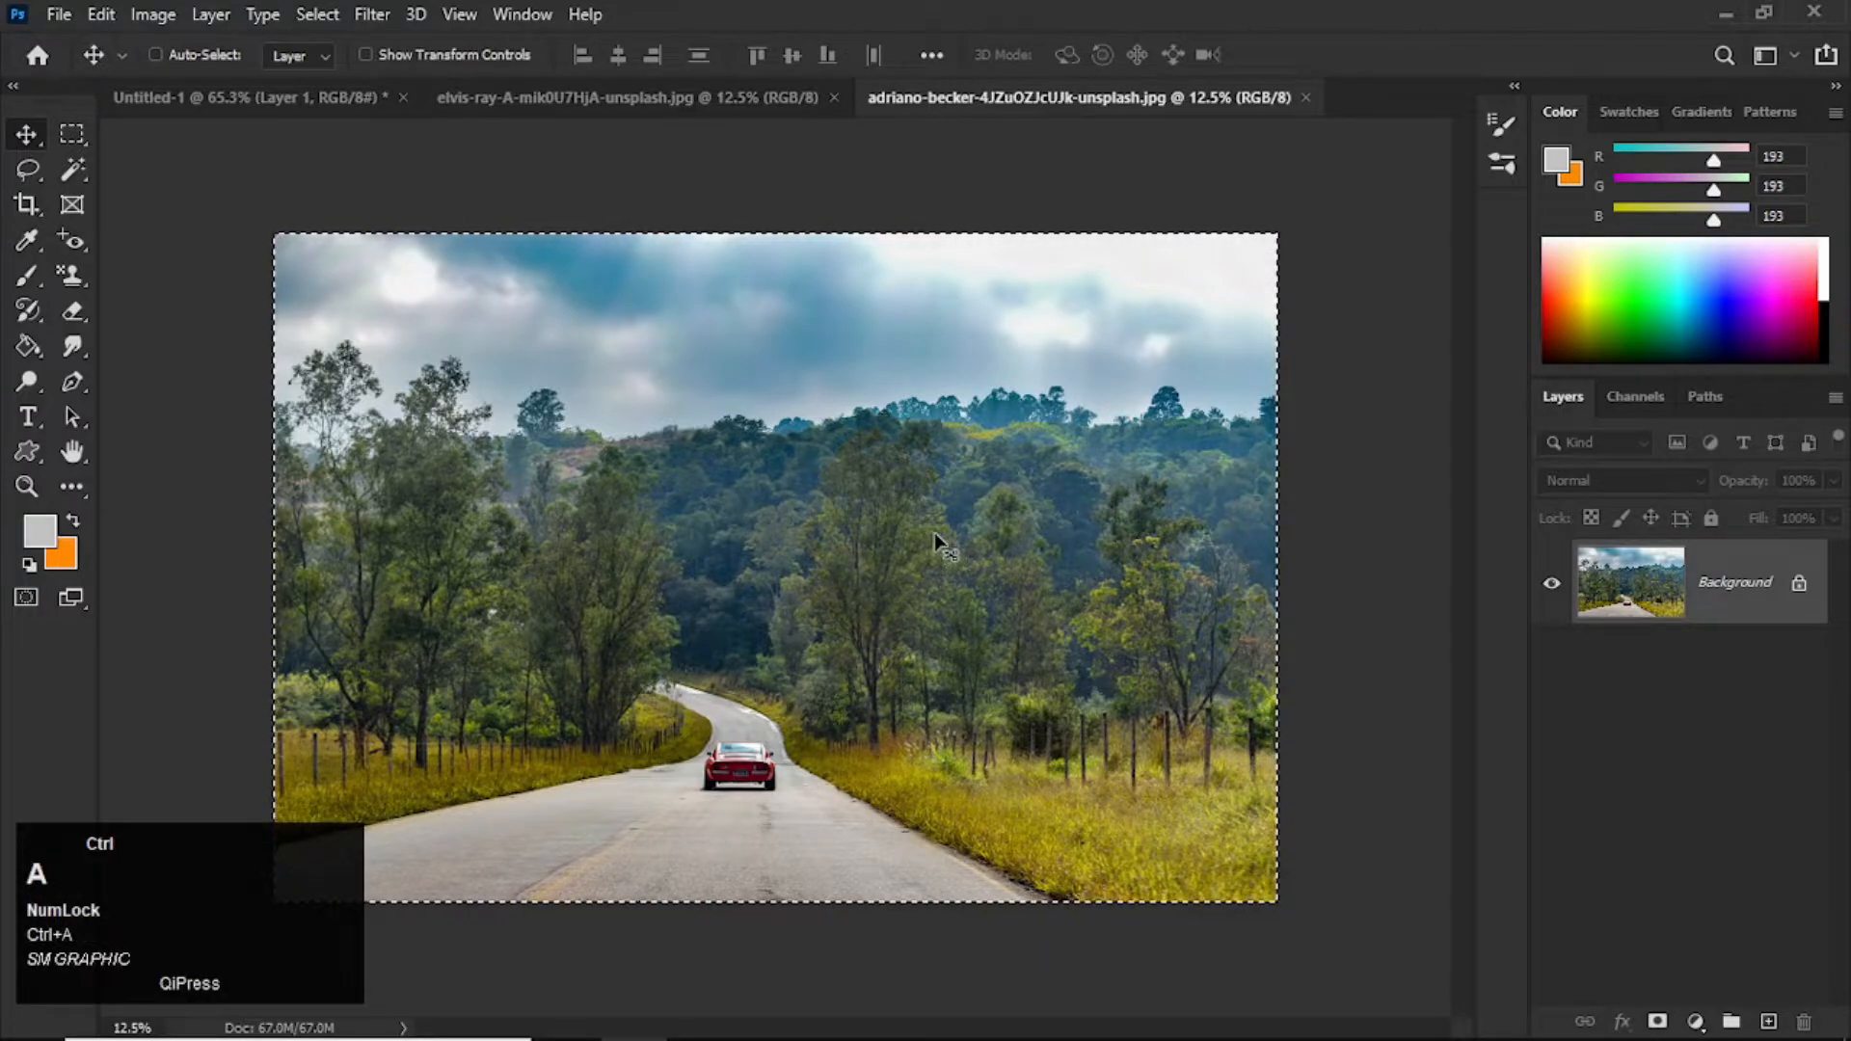
key(ctrl+c)
click(321, 98)
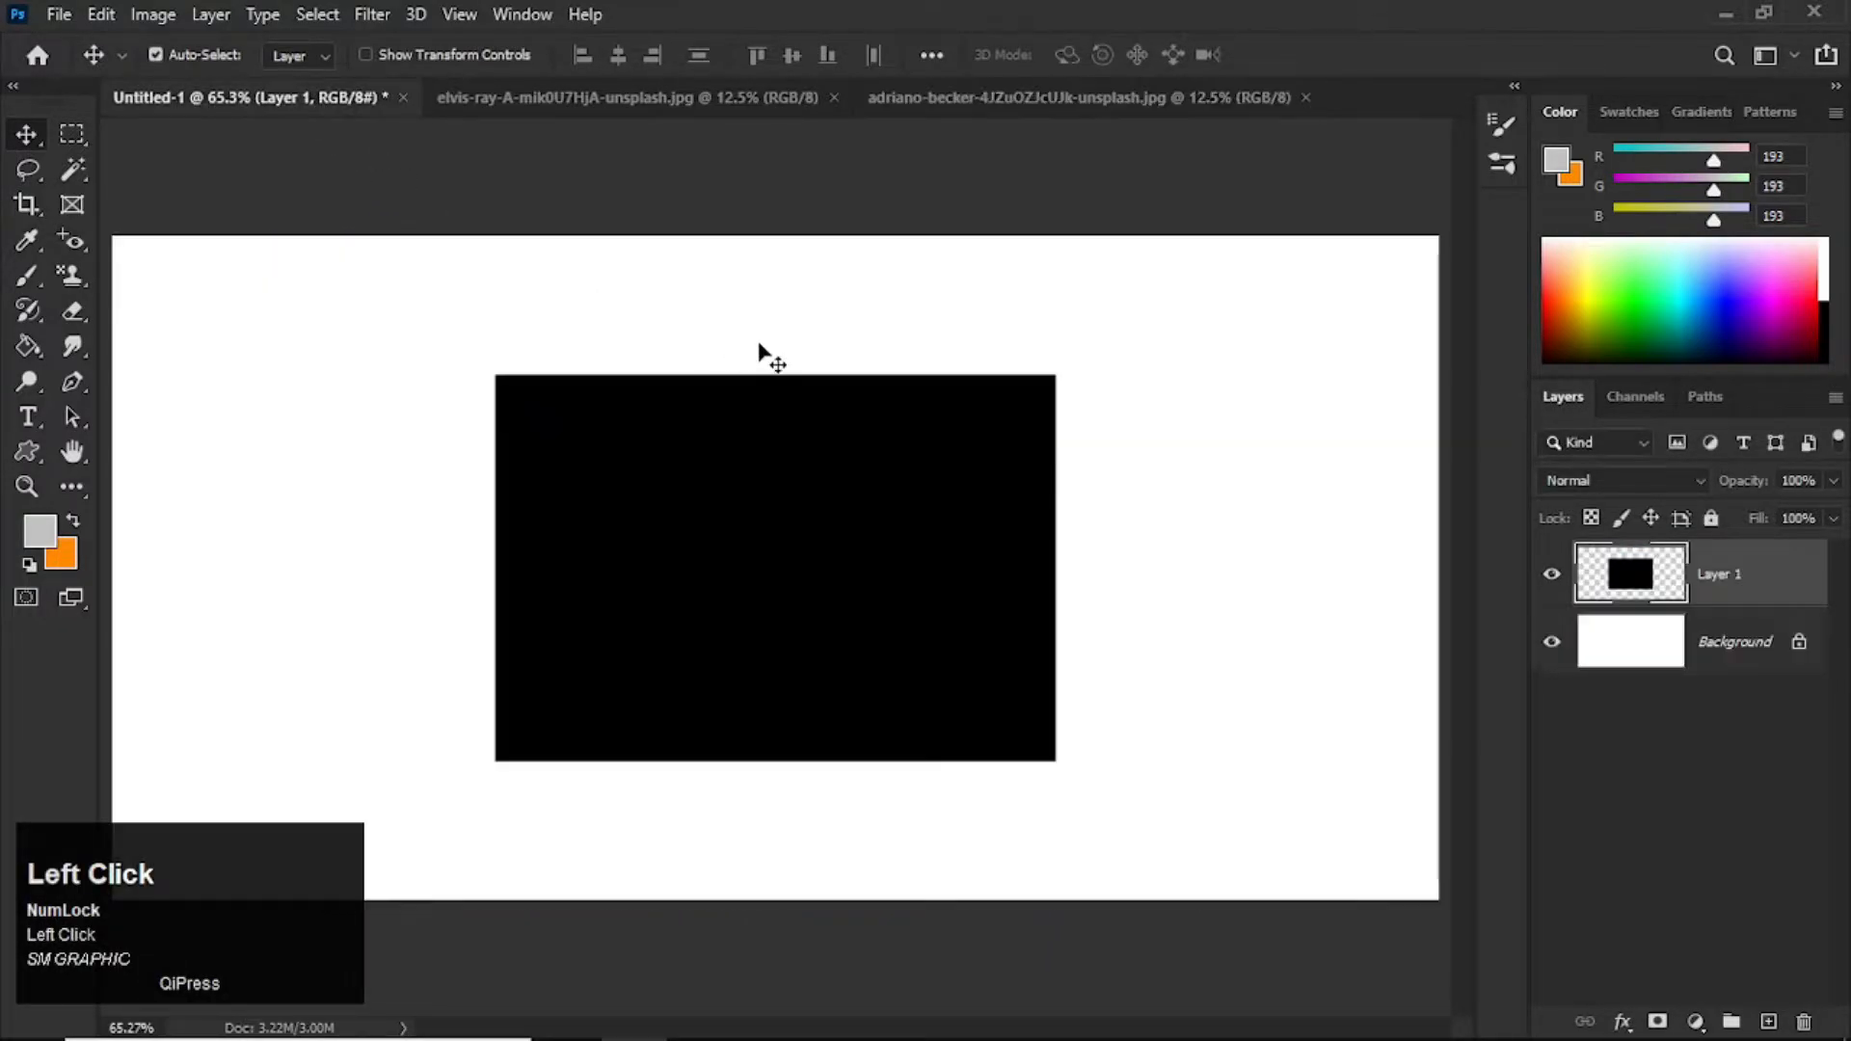
key(ctrl+v)
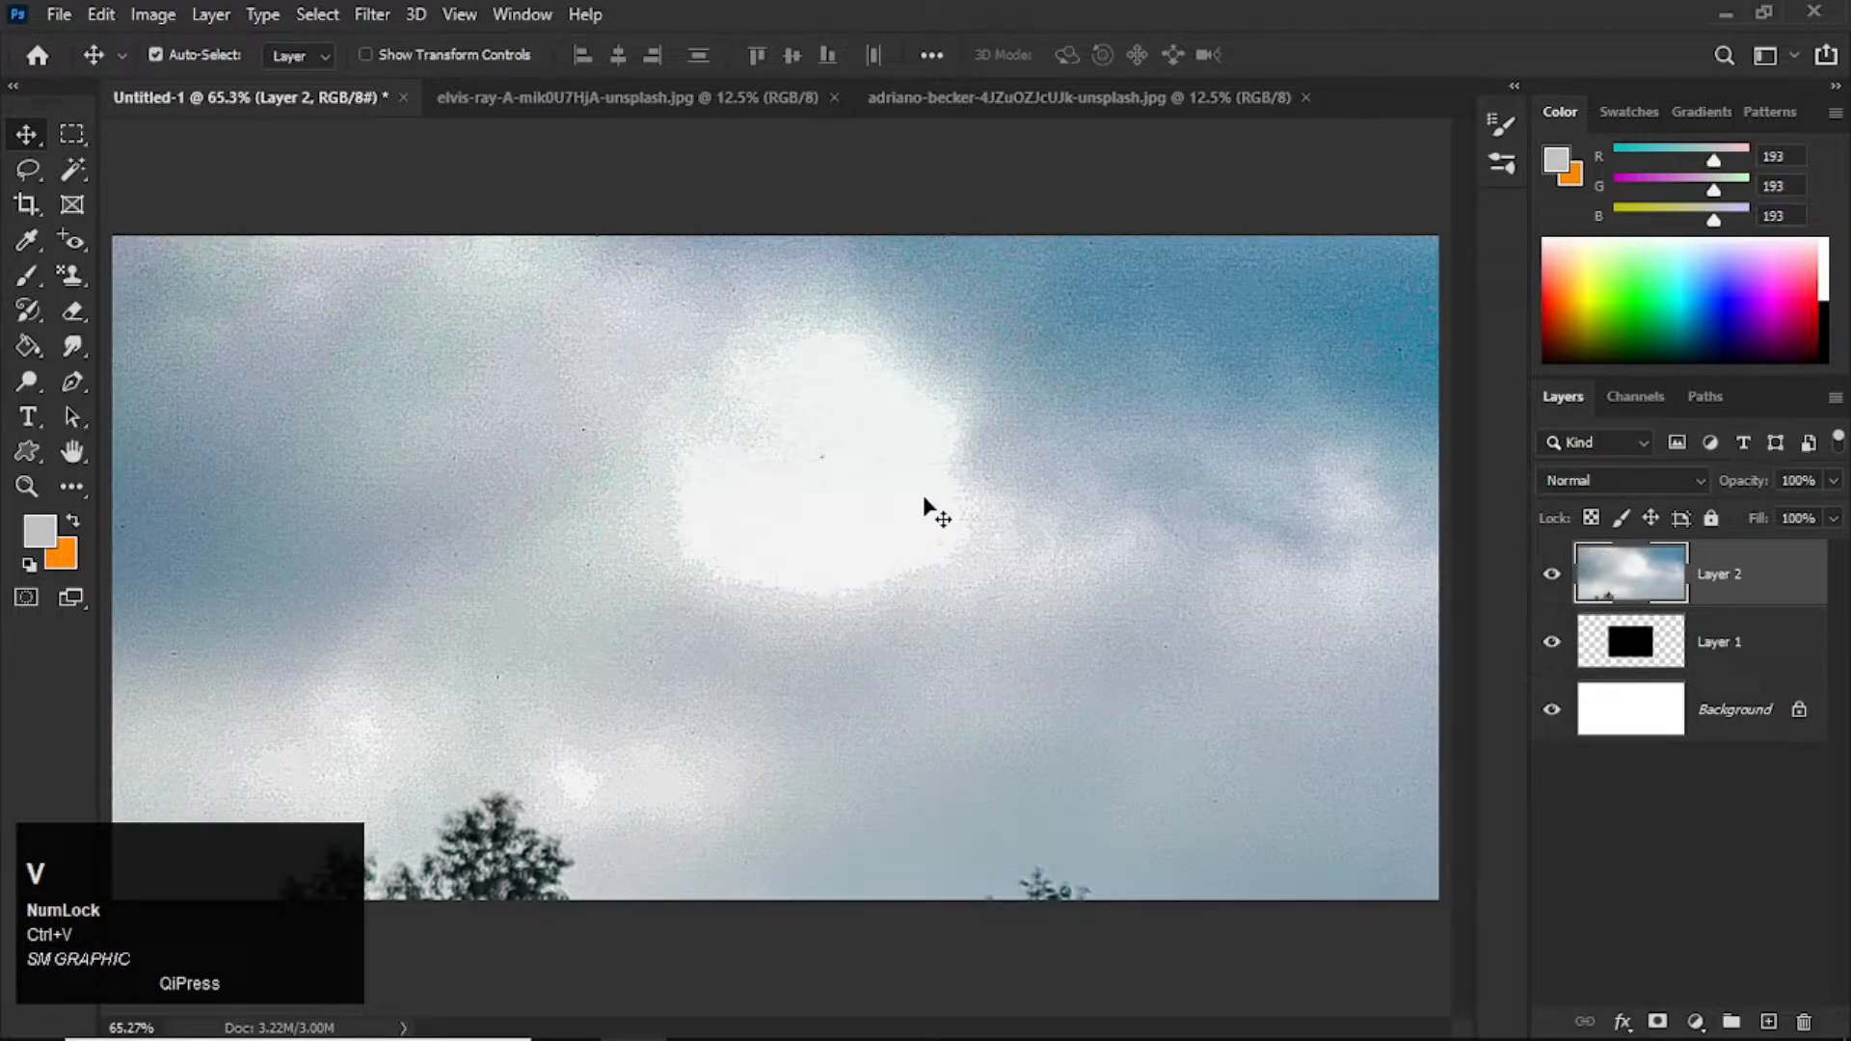
Step: Scale the pasted road photo down to about 20.18% so it still covers the black rectangle
key(ctrl+t)
drag(112, 240, 248, 235)
key(Return)
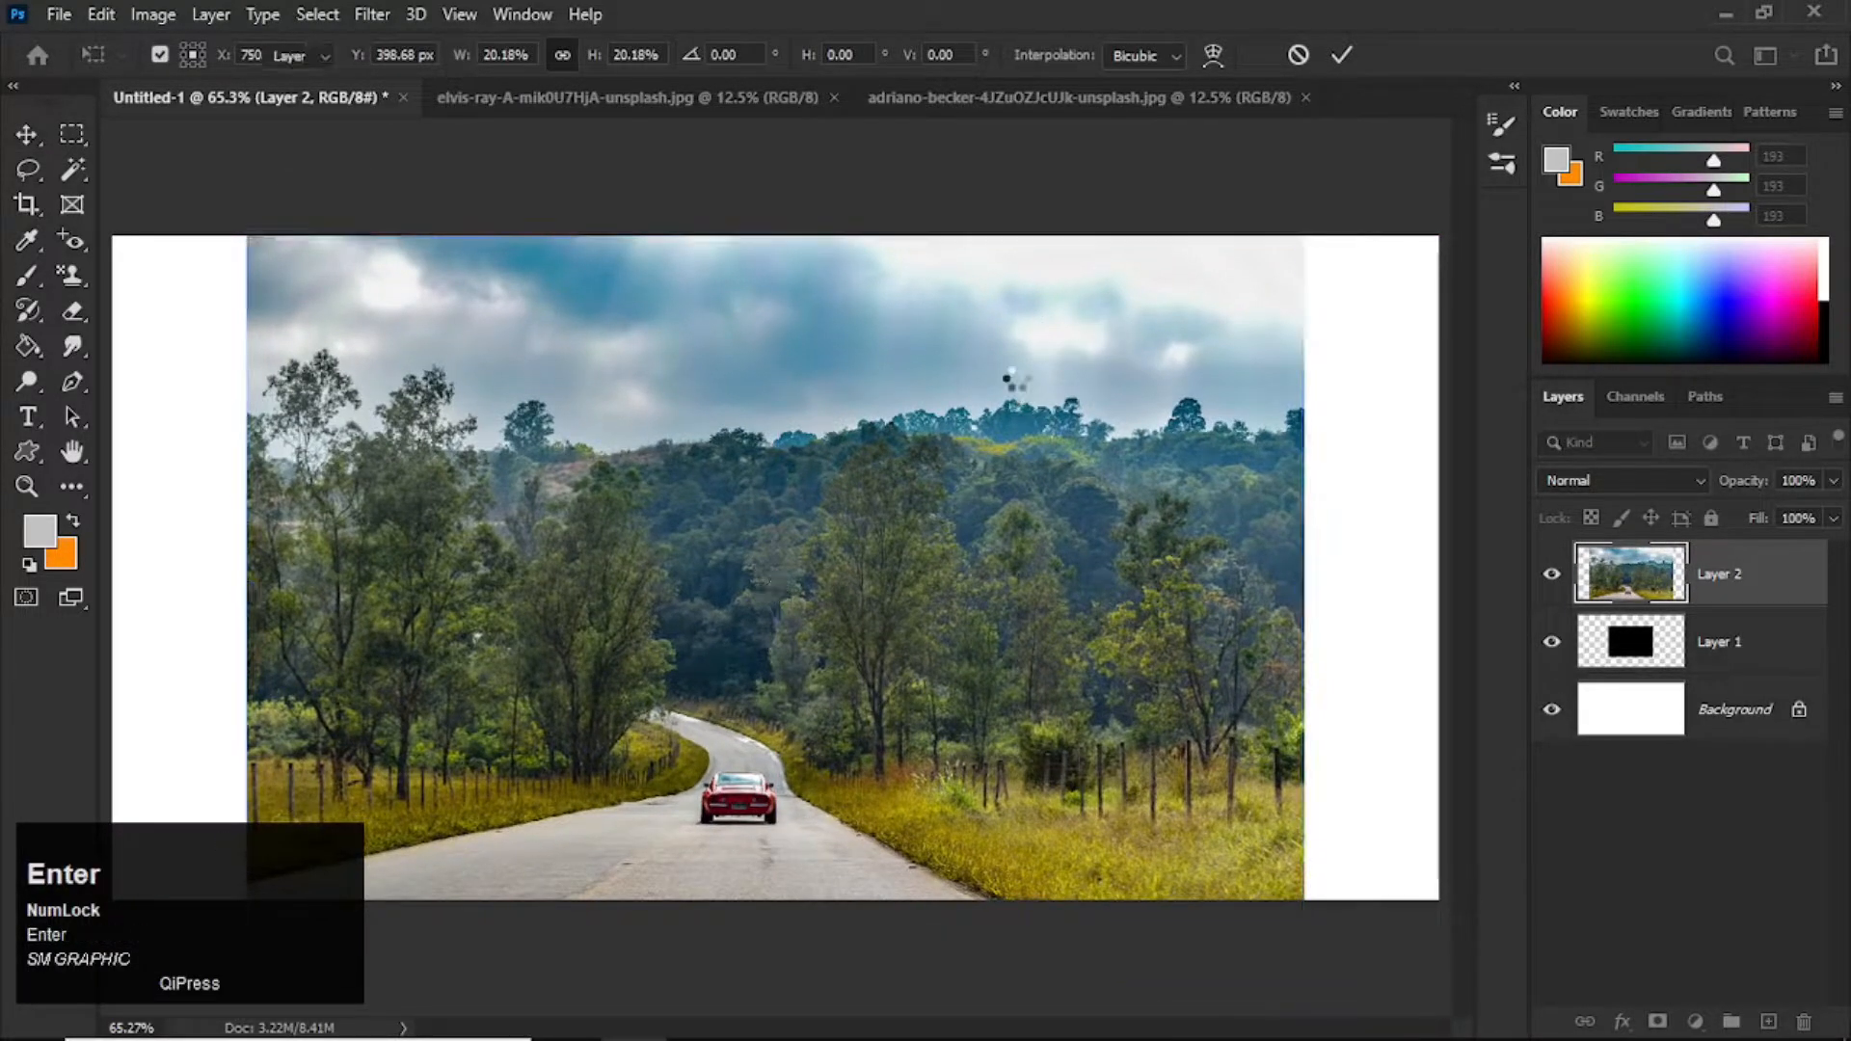
drag(1025, 581, 1039, 546)
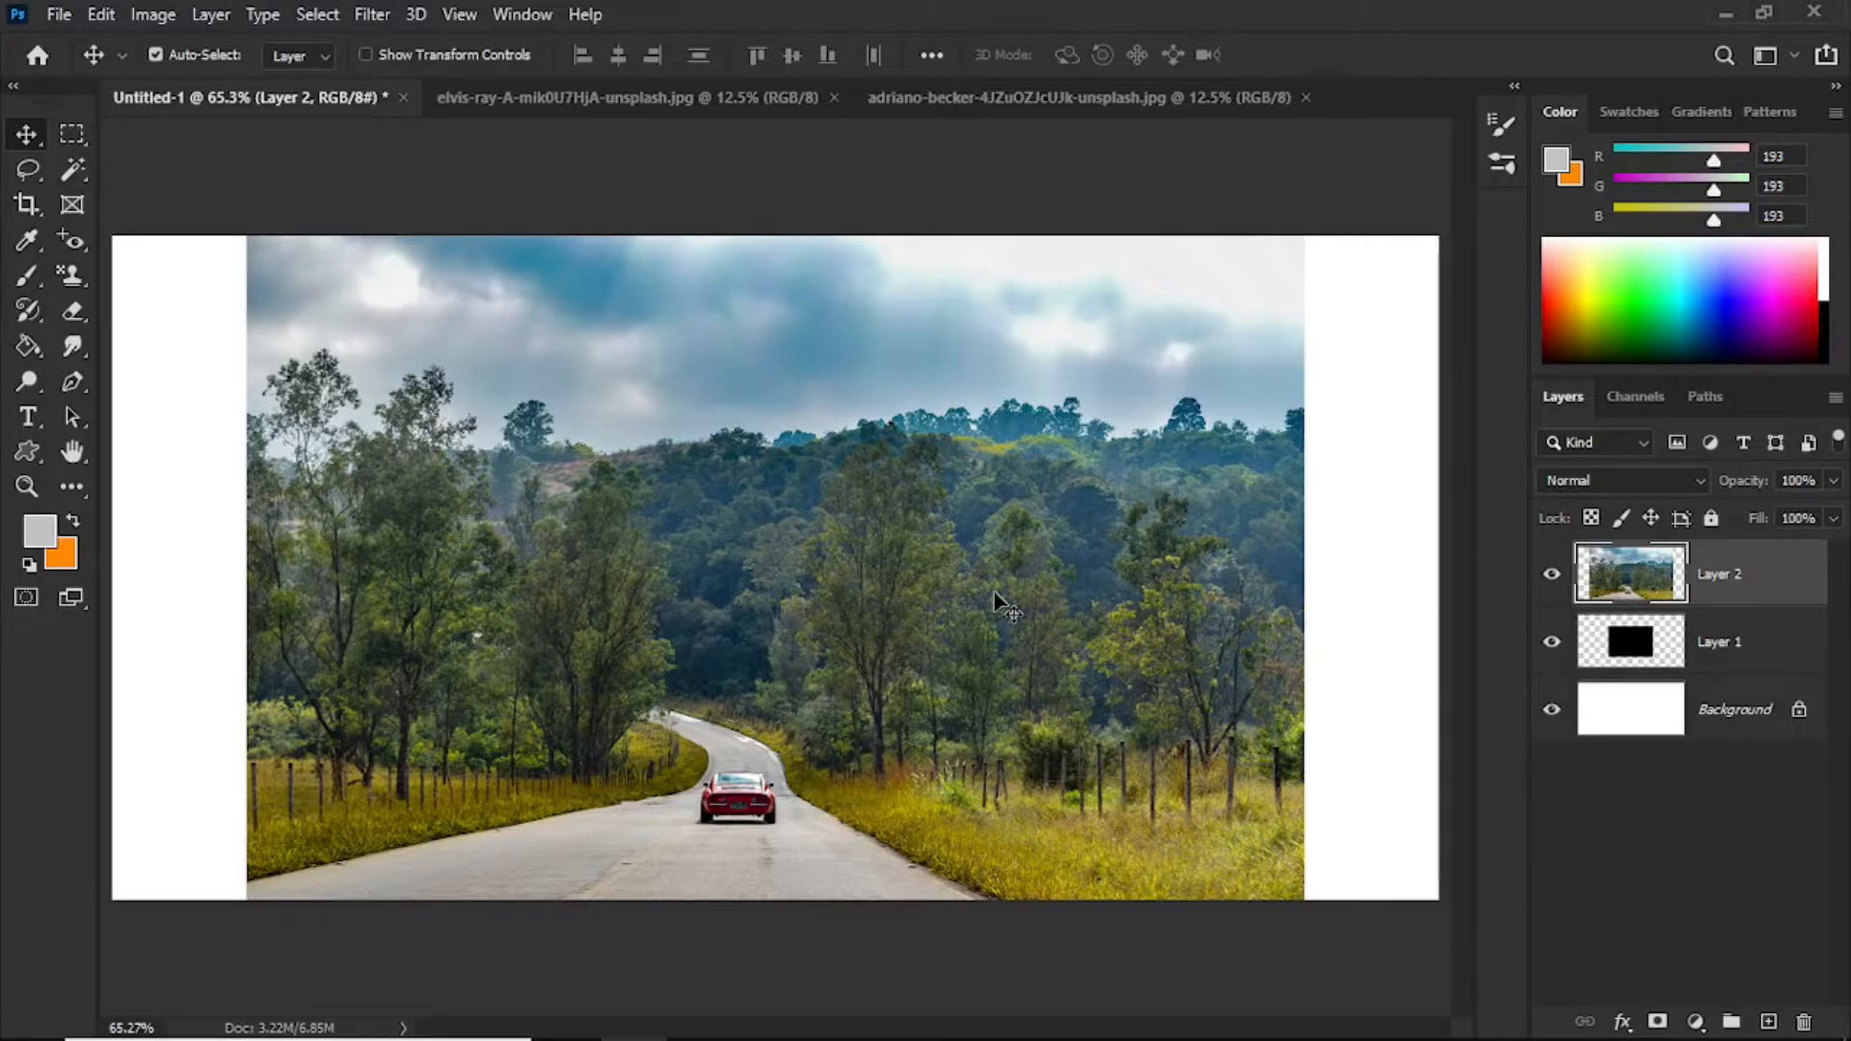
Step: Create a clipping mask that clips the road photo layer to the black rectangle below it
key(Num_Lock)
key(ctrl)
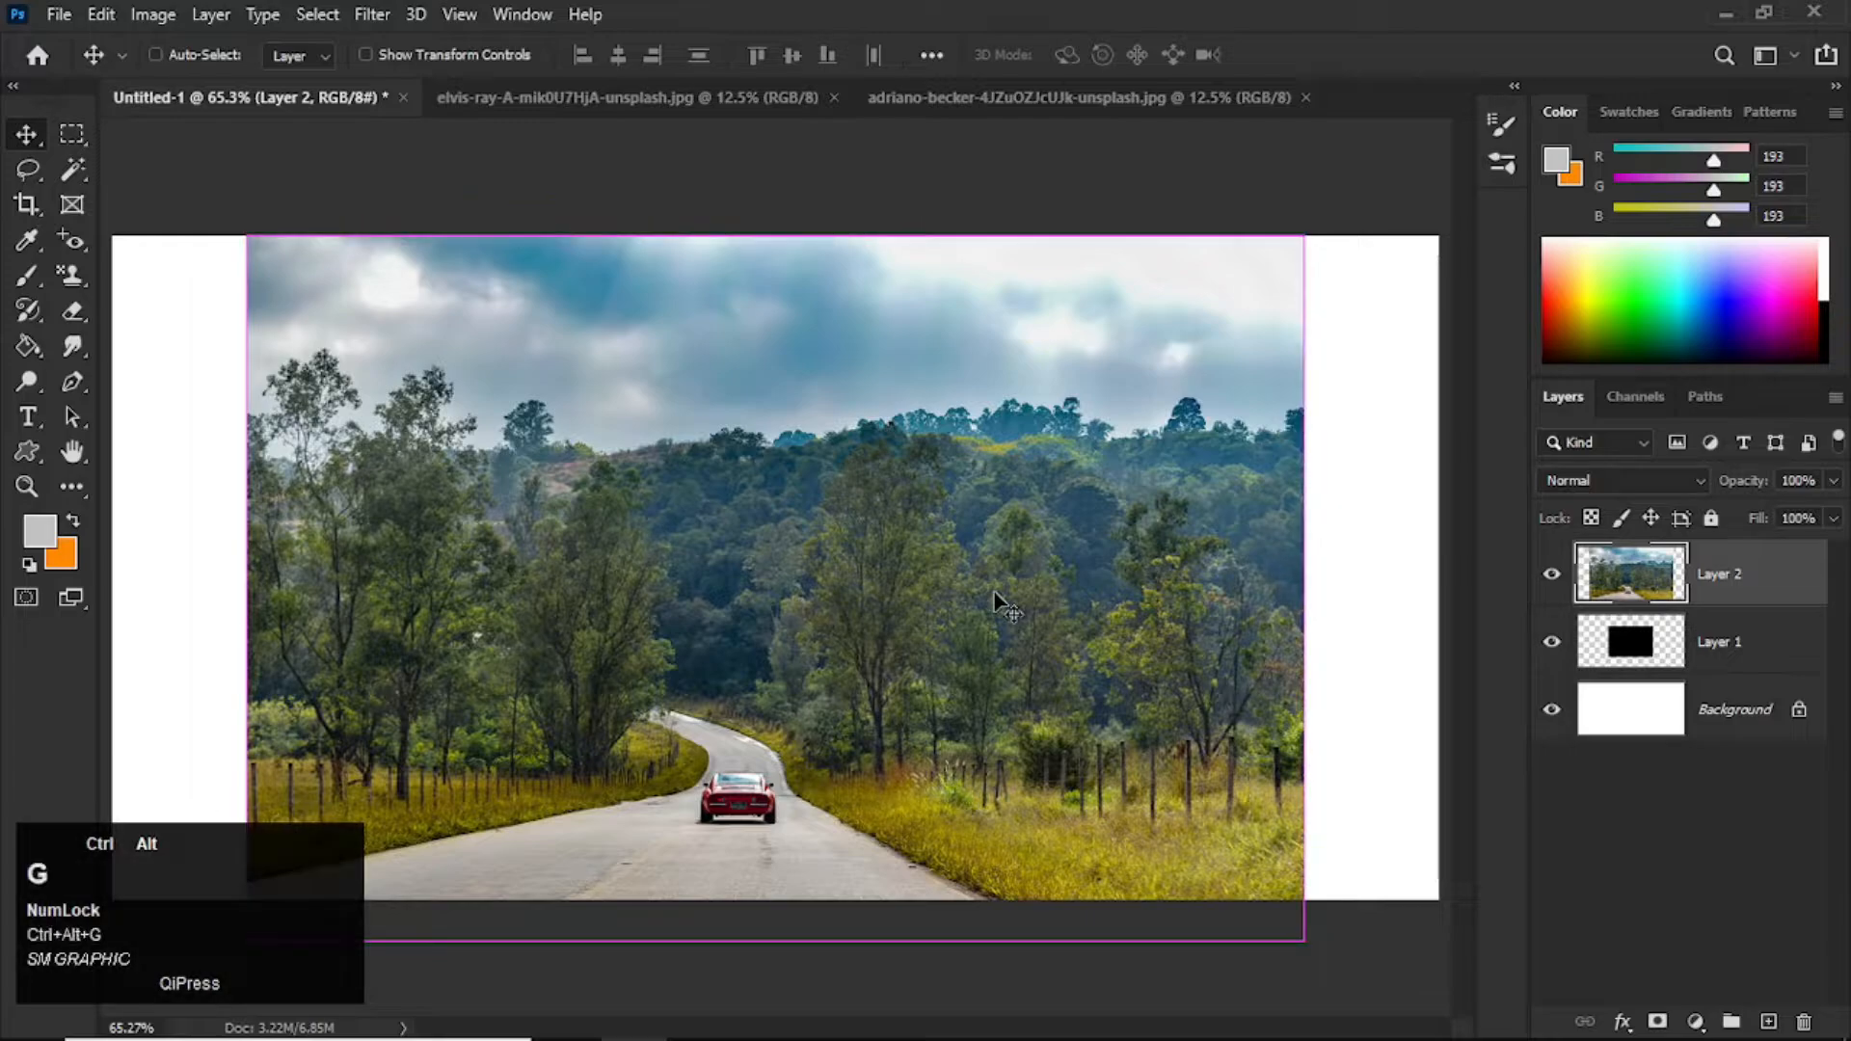
key(ctrl+alt+g)
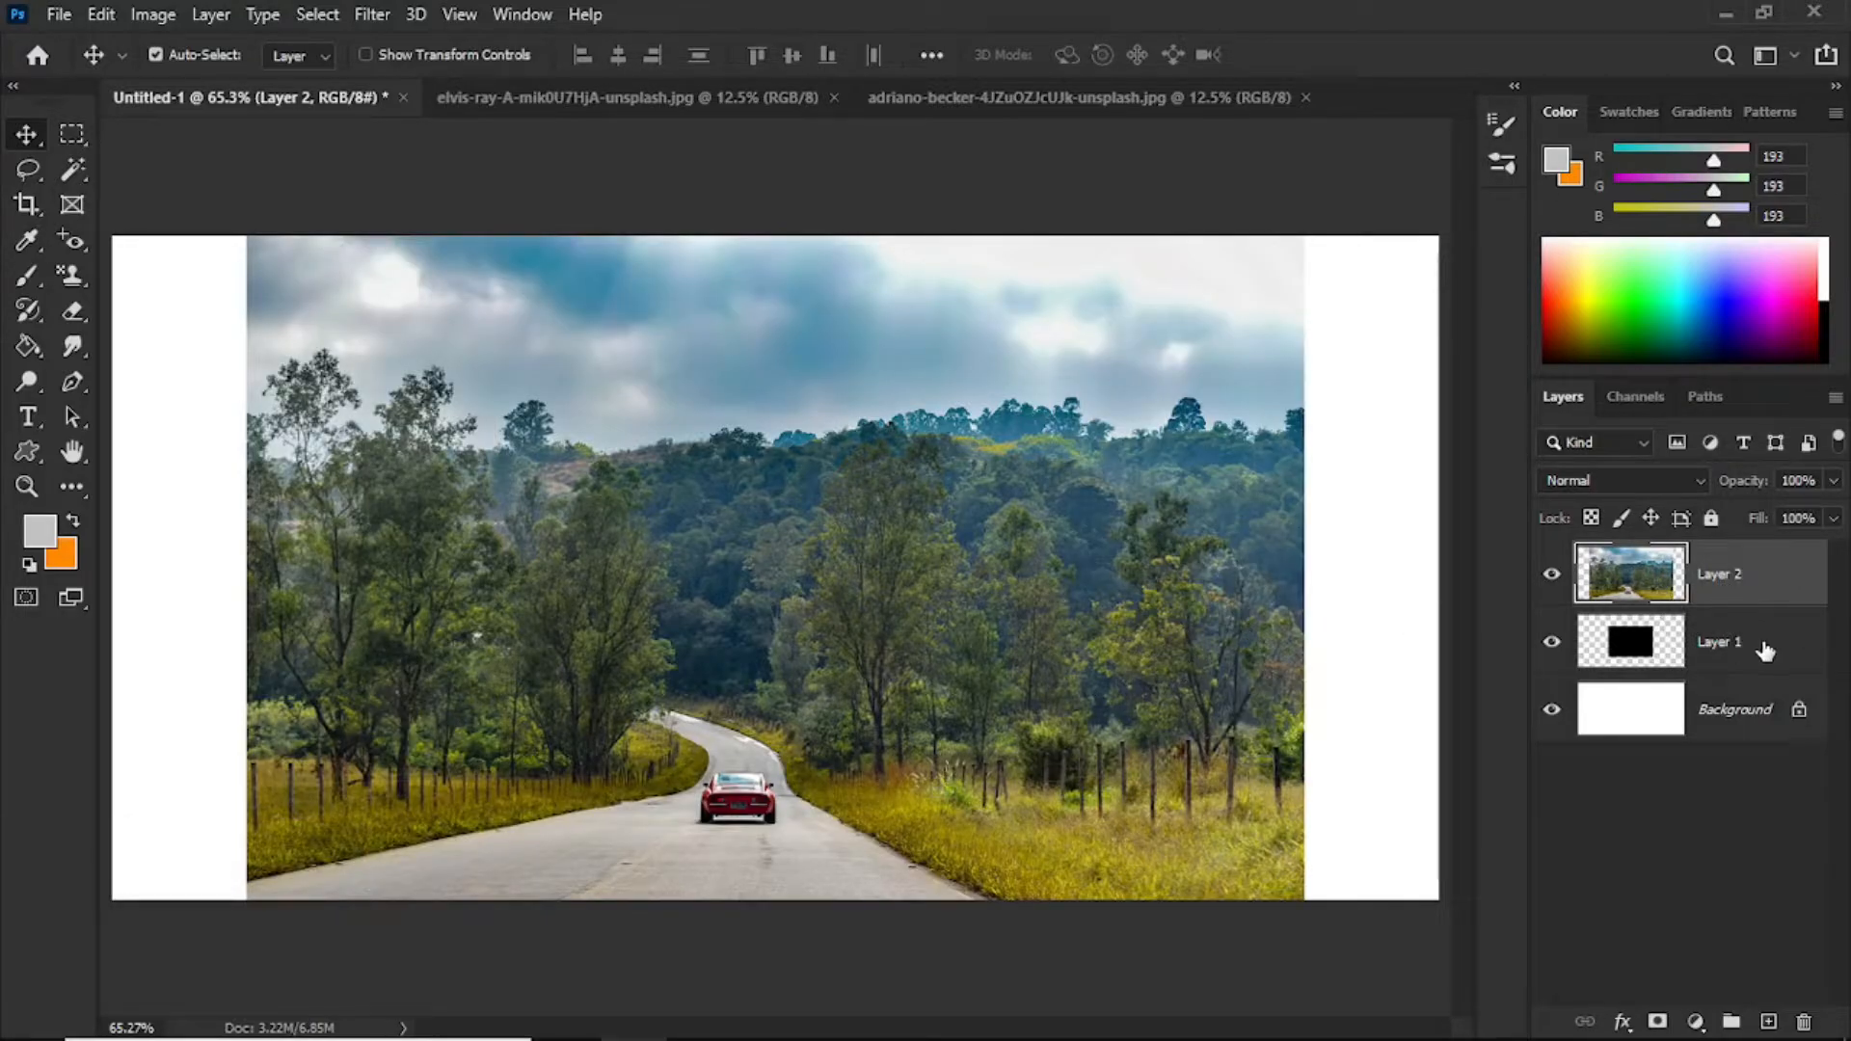
right_click(1795, 588)
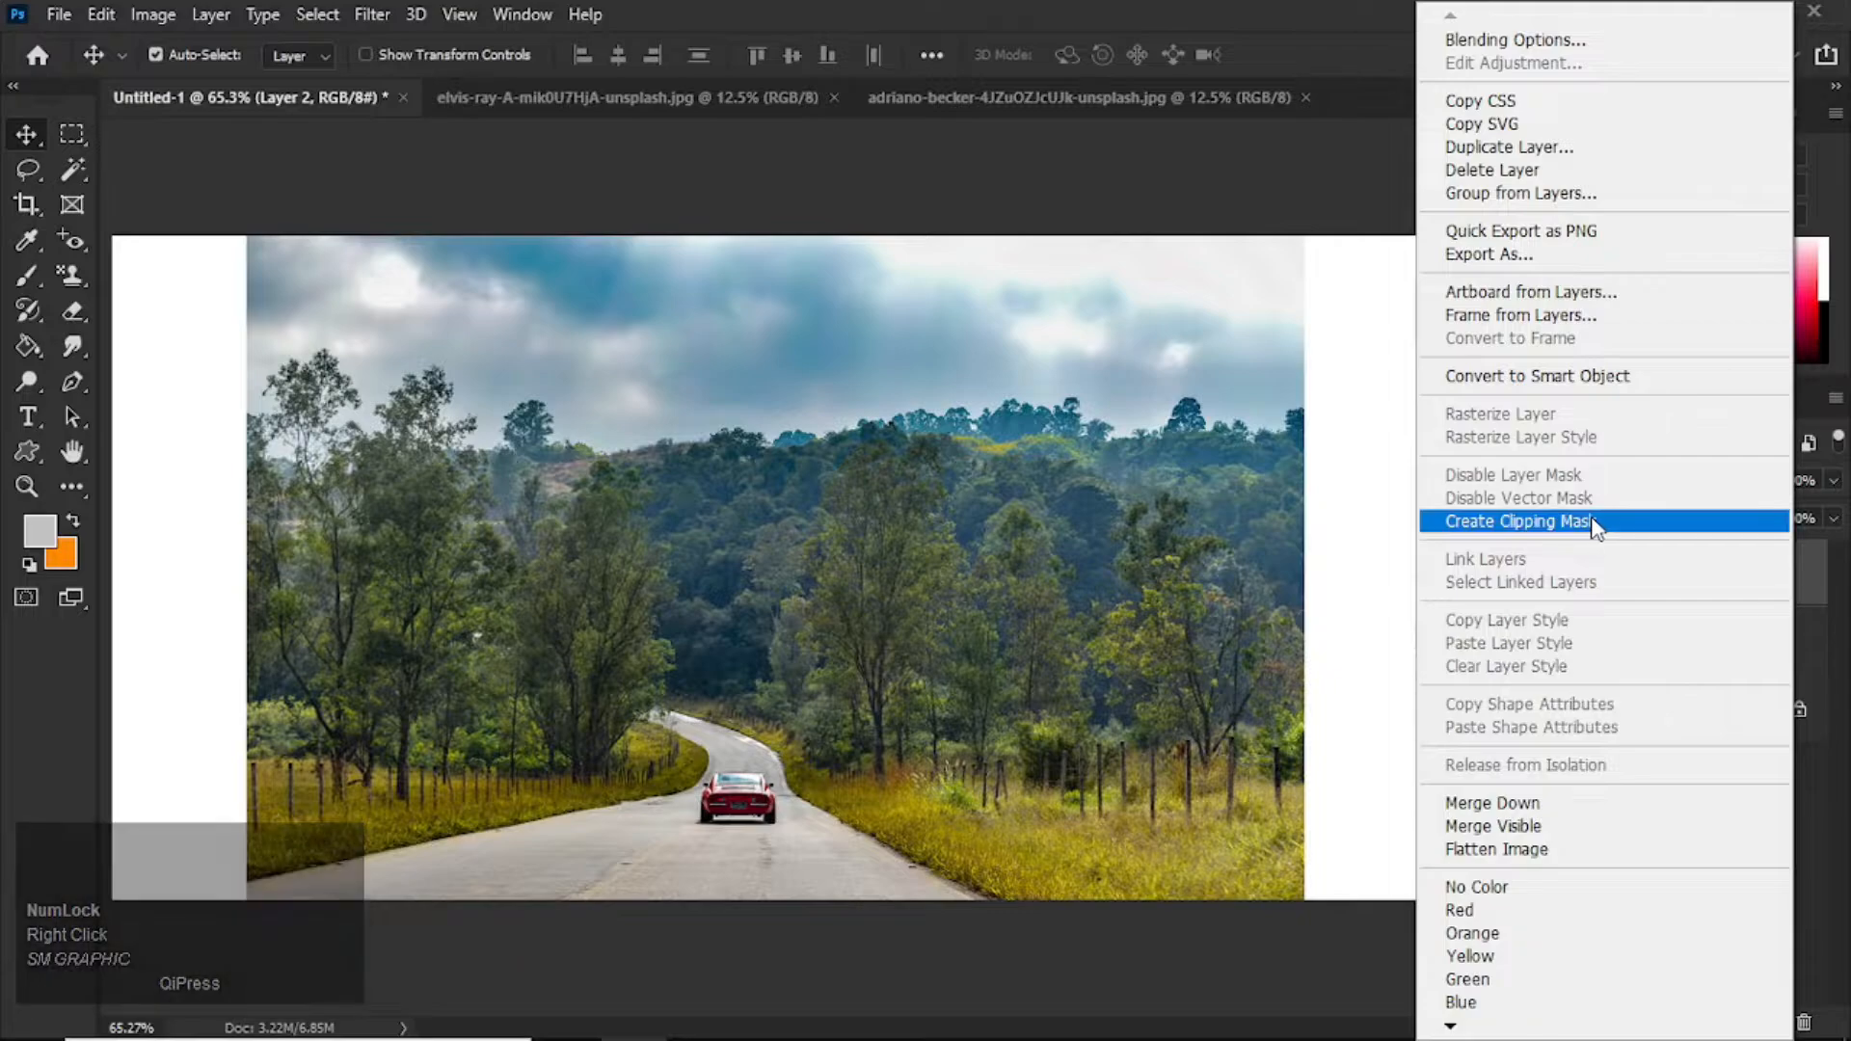
click(1533, 522)
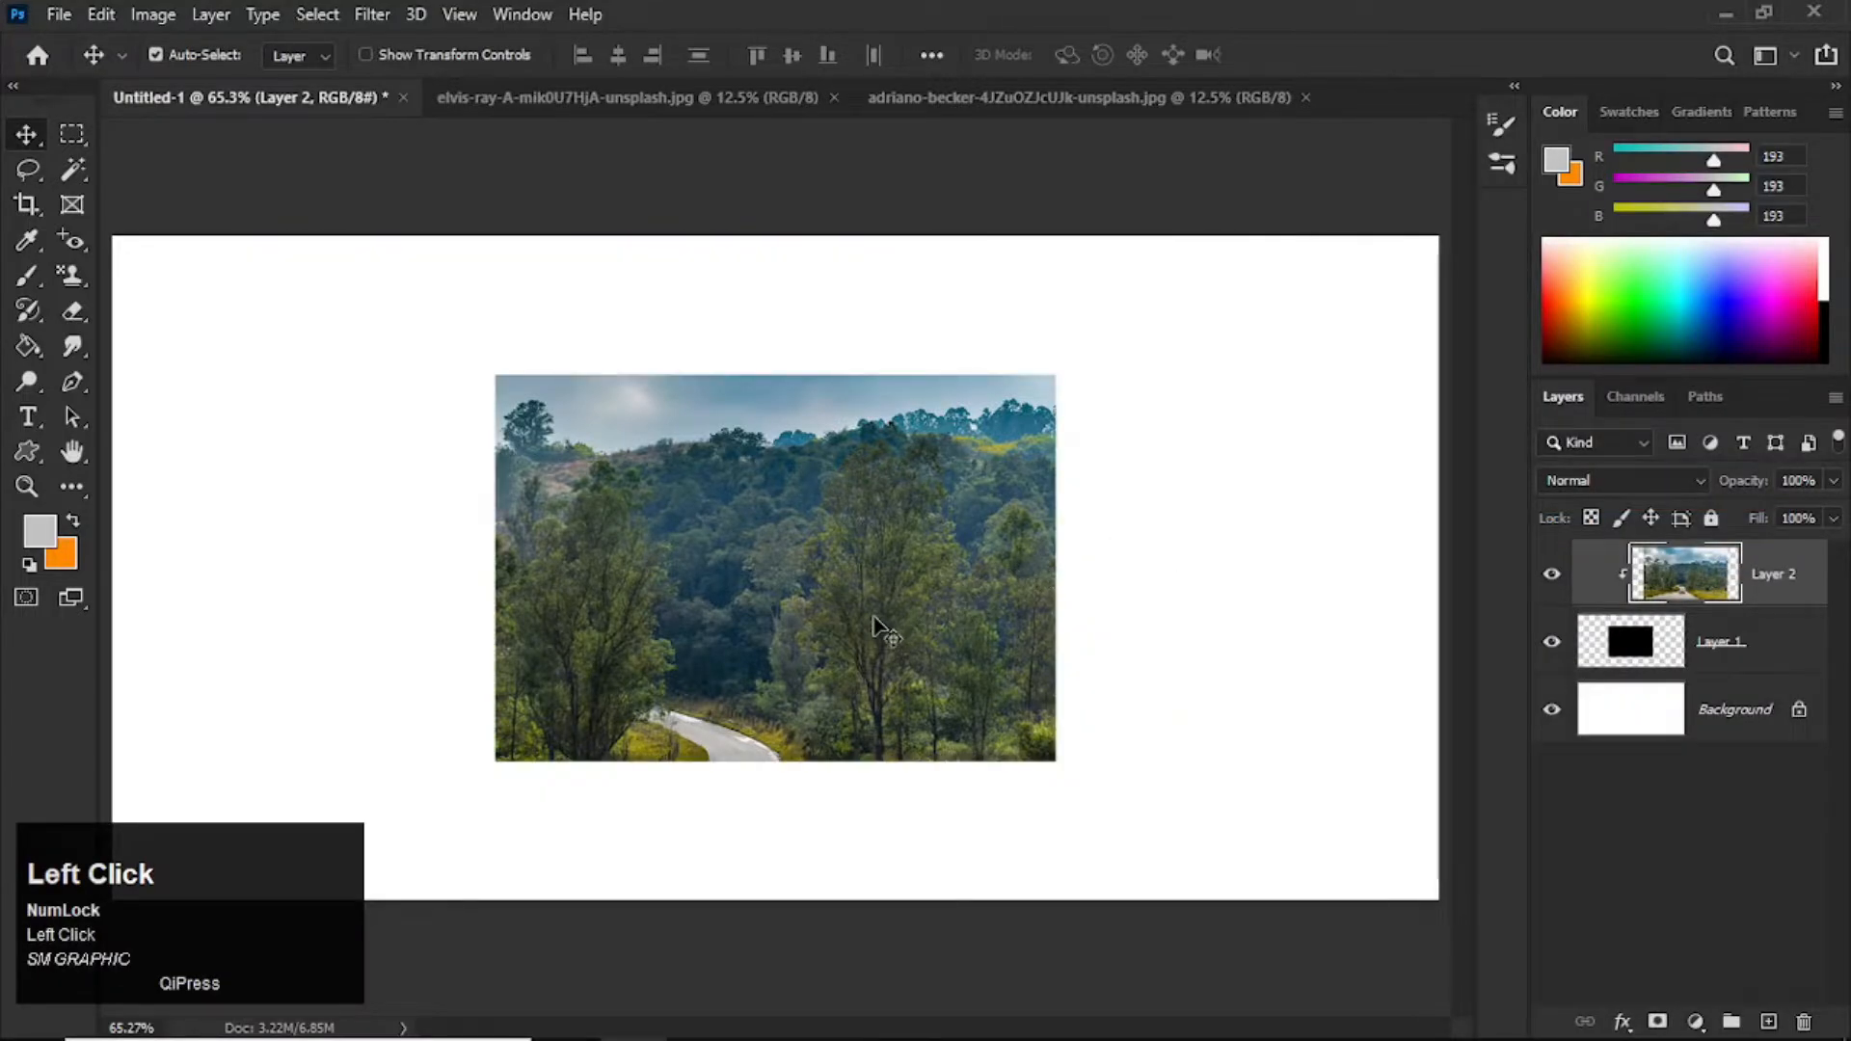
Step: Reposition the clipped road photo so the red car and the road show inside the rectangle
key(ctrl)
key(ctrl+t)
drag(883, 643, 914, 523)
drag(936, 628, 936, 602)
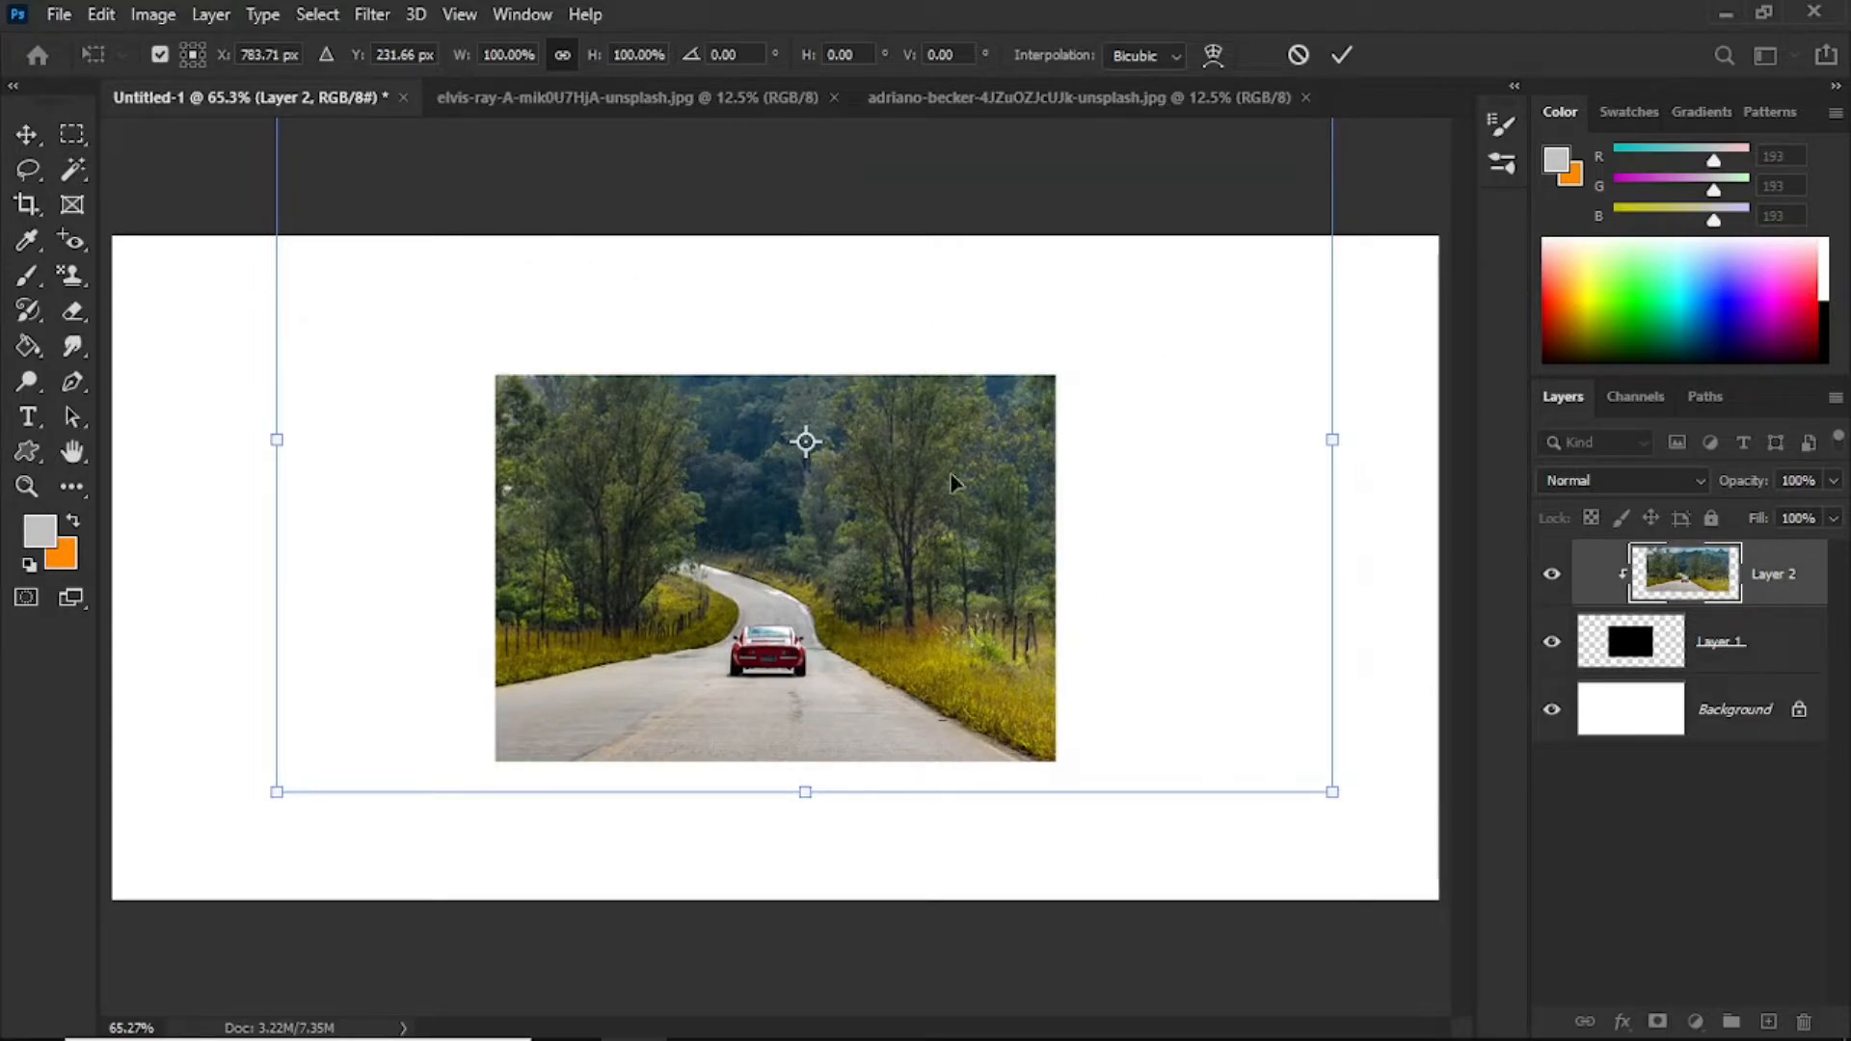
key(Return)
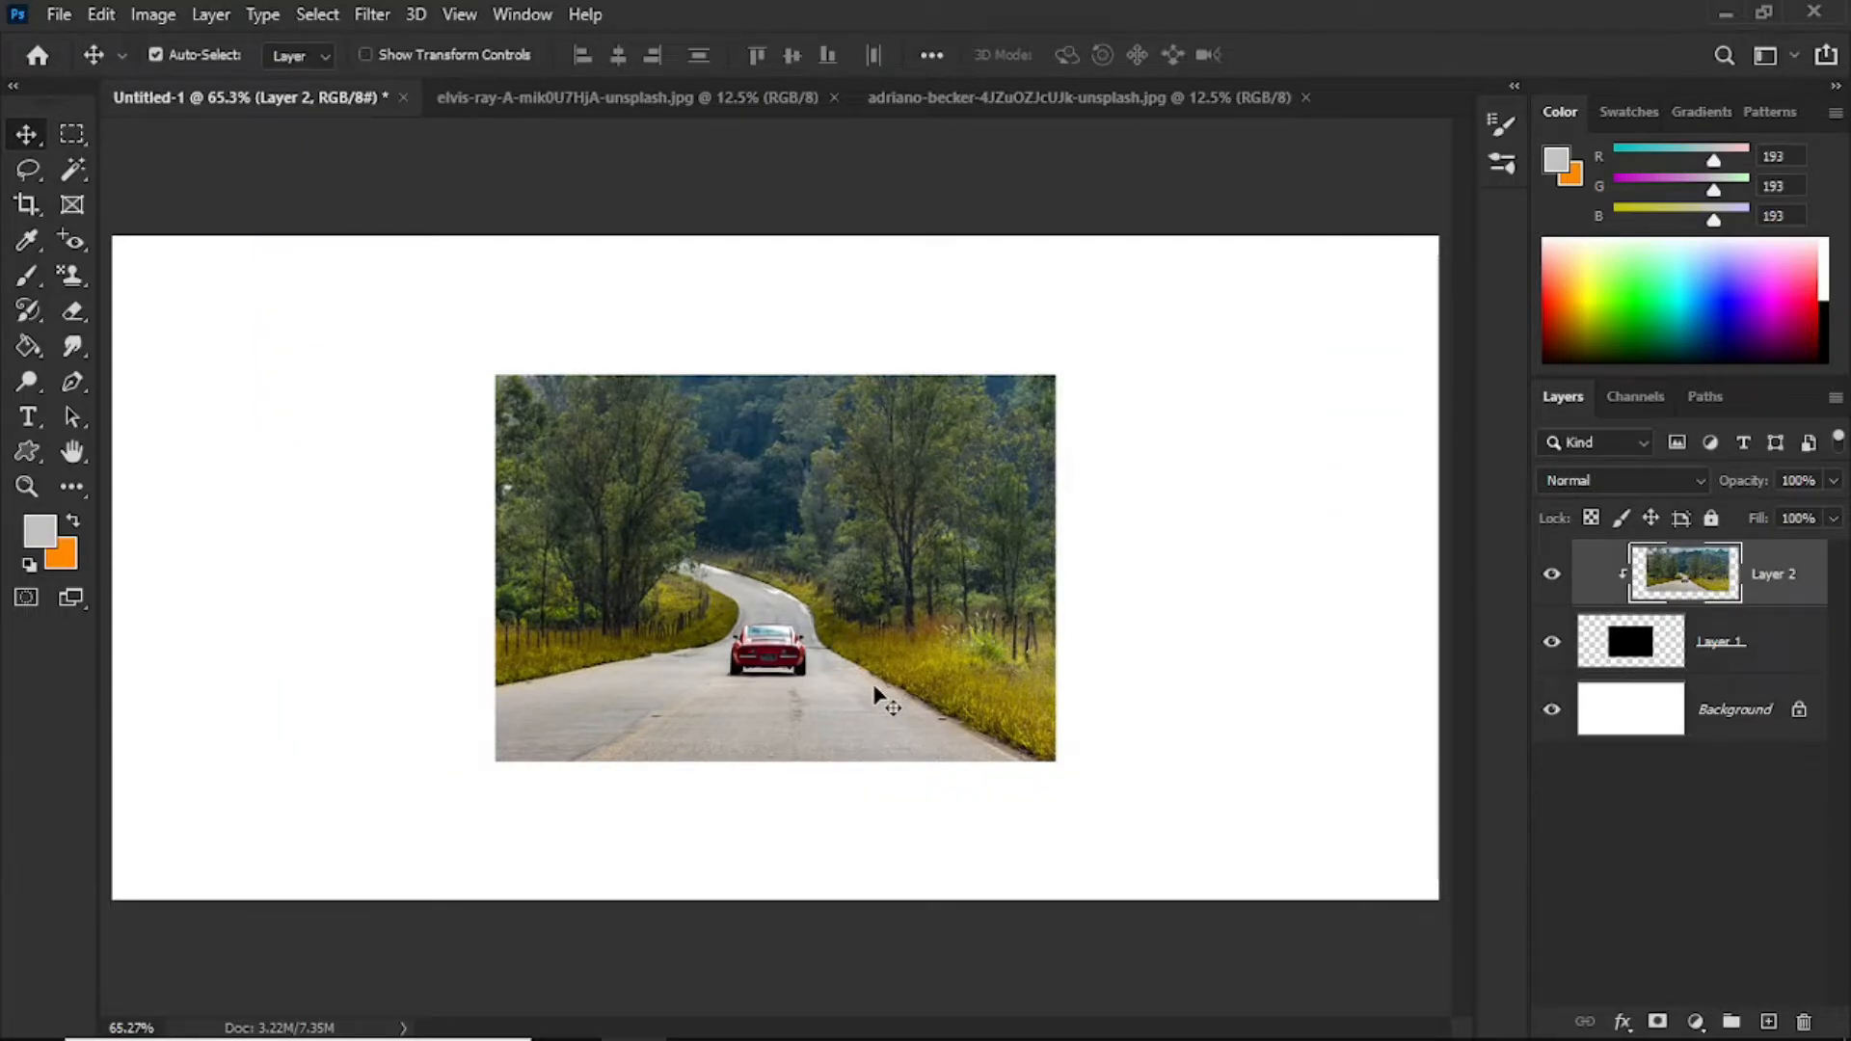
Step: Delete the road photo layer and the black rectangle layer, keeping only the Background
drag(1774, 596, 1806, 1022)
drag(1682, 592, 1803, 1024)
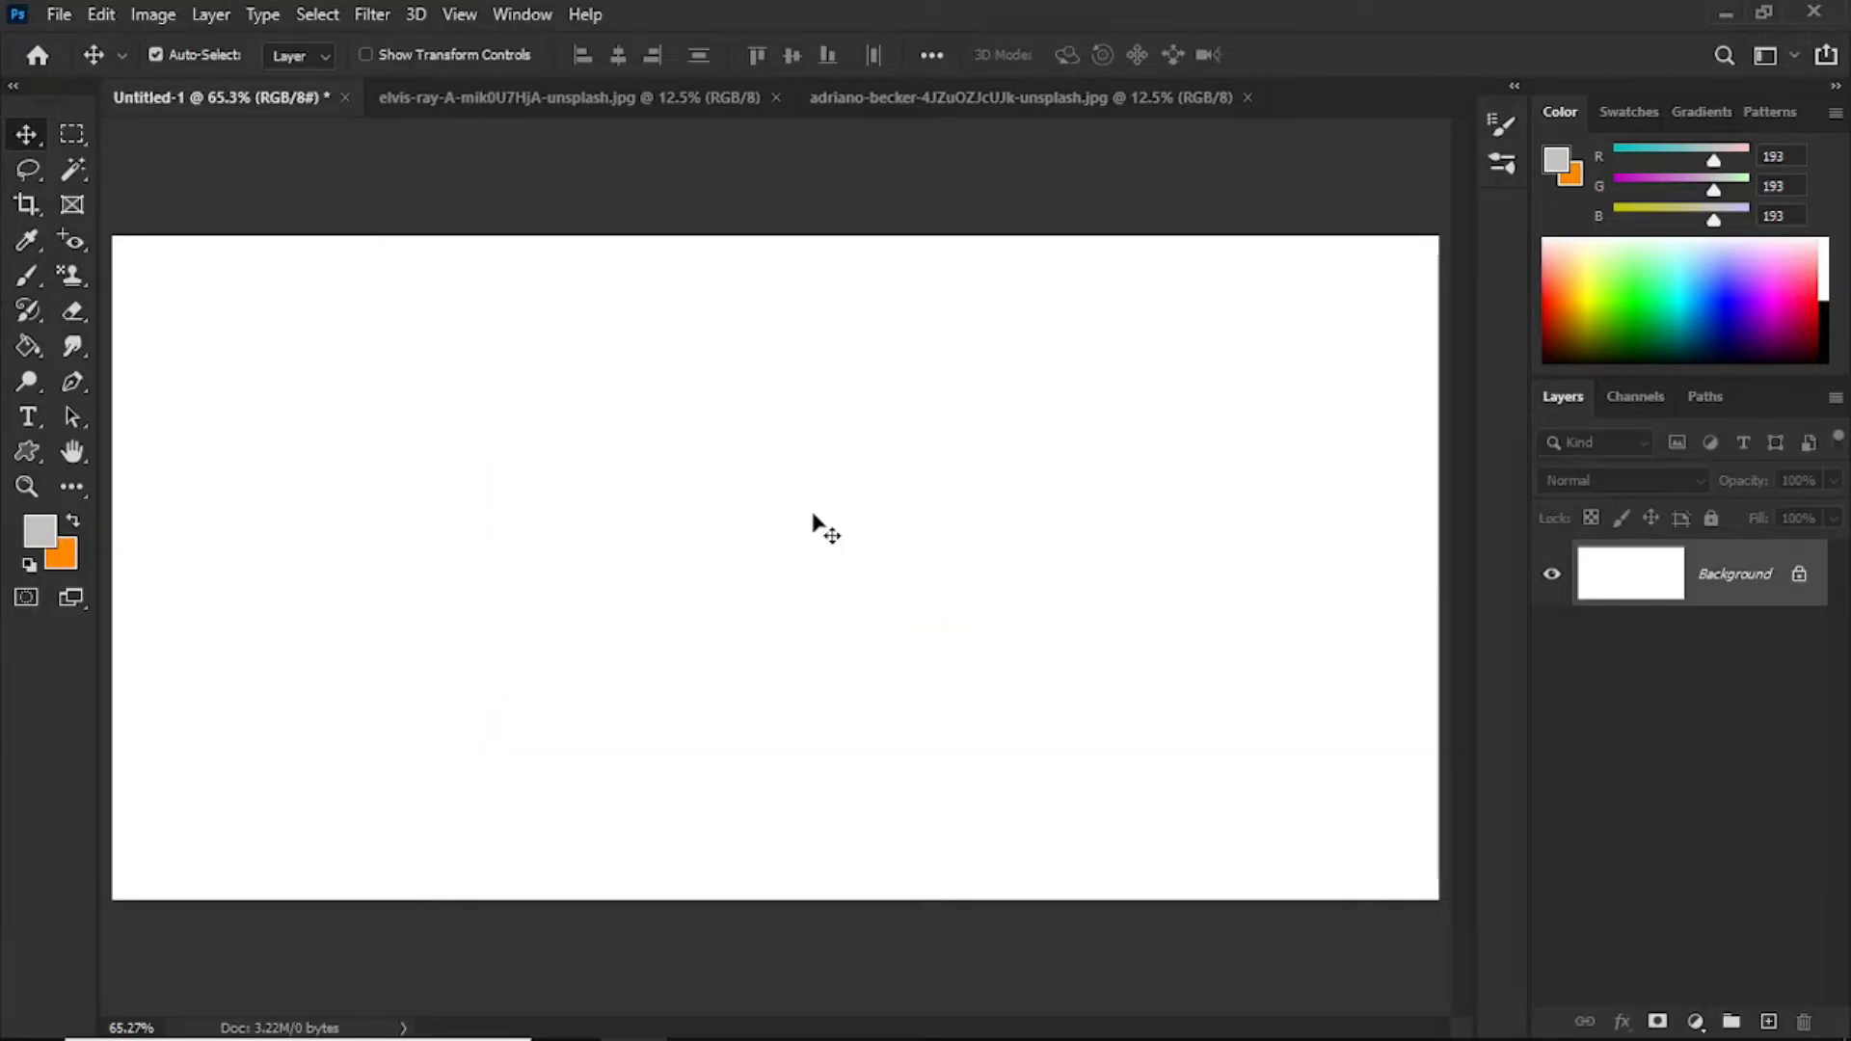
Step: Bring the portrait photo into the Untitled-1 document and convert its layer to a smart object
click(634, 108)
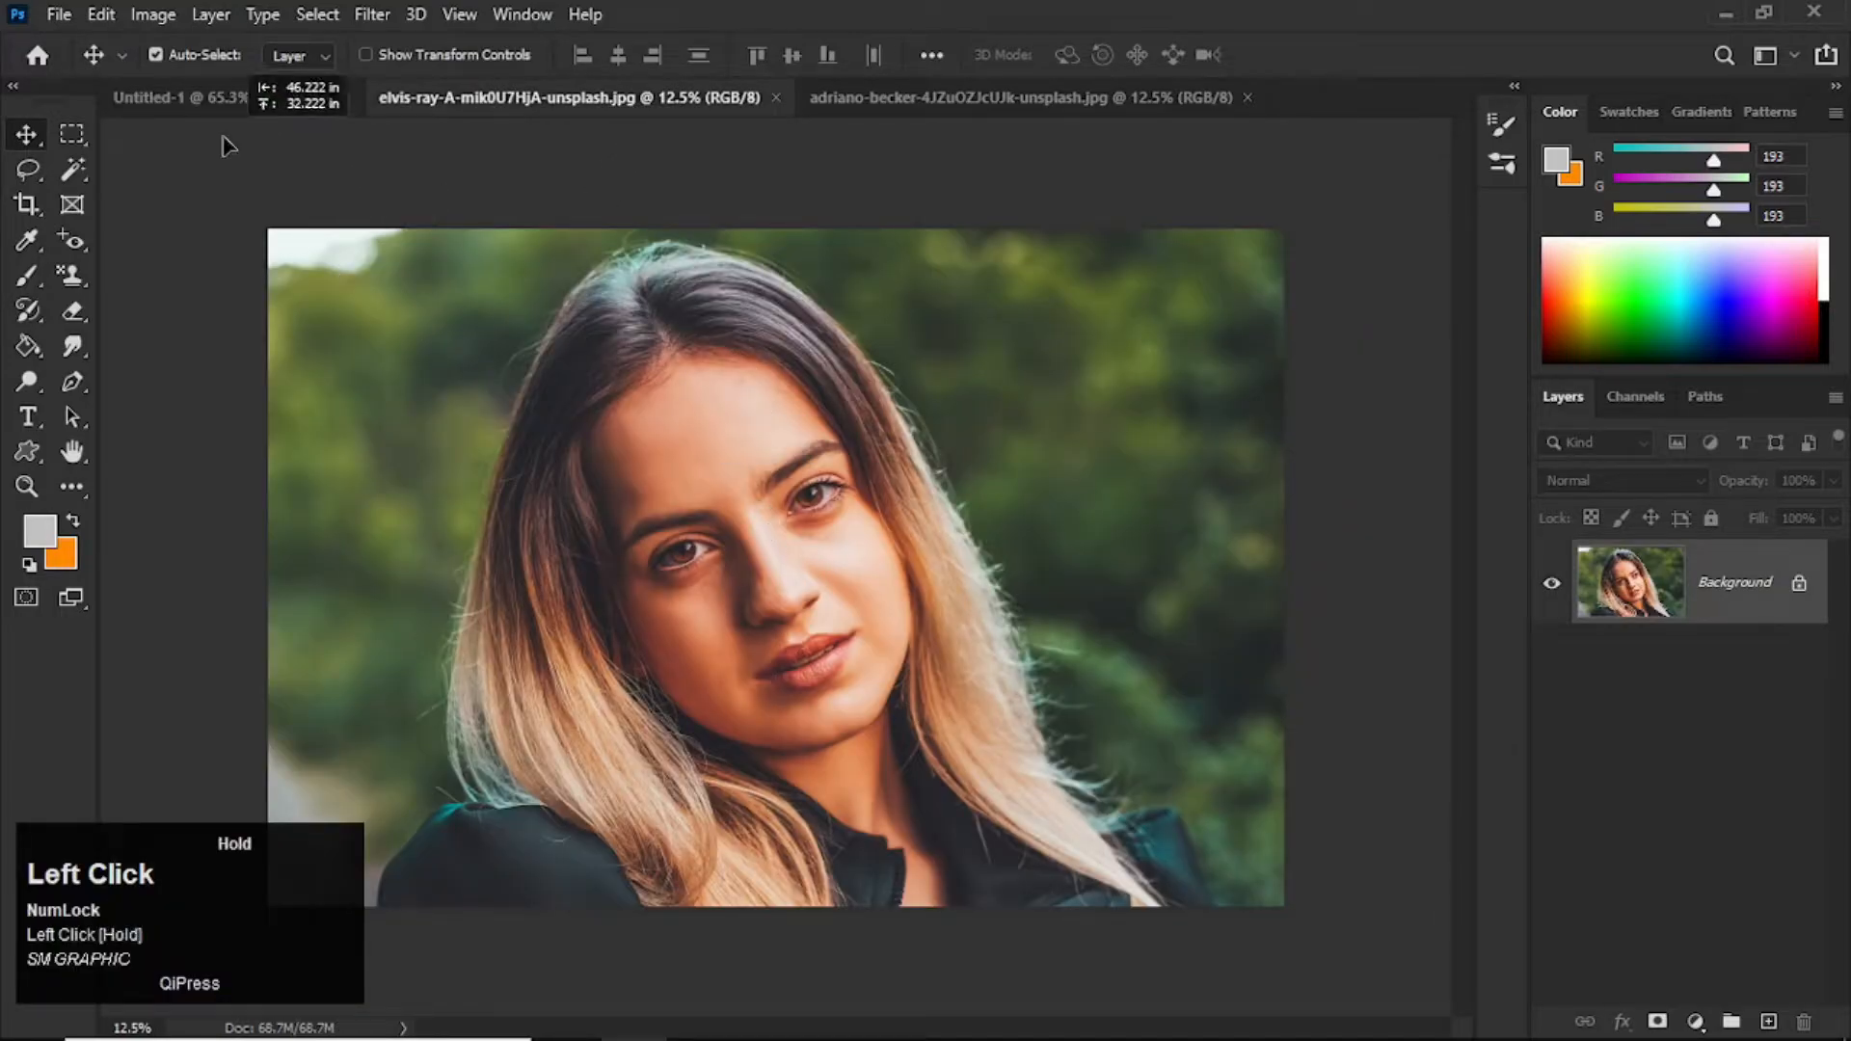
click(244, 101)
drag(566, 459, 588, 474)
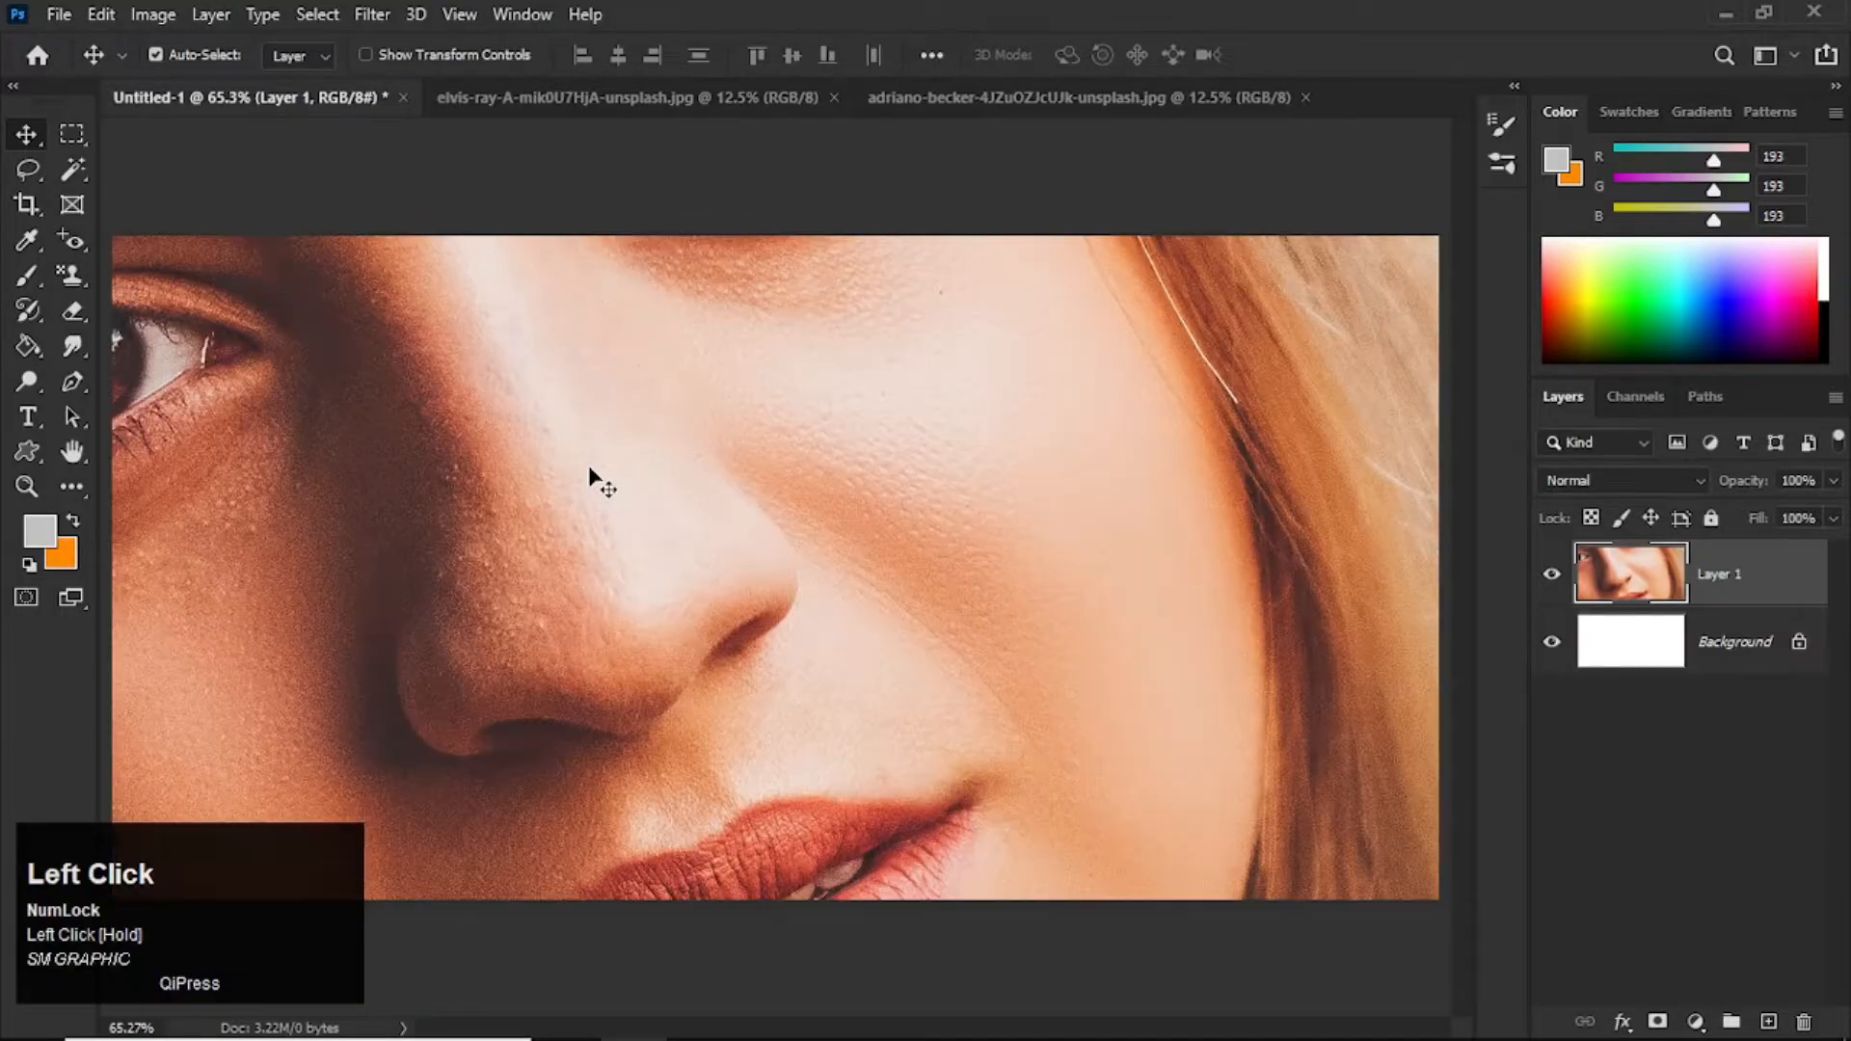
scroll(615, 546, down, 3)
right_click(1786, 584)
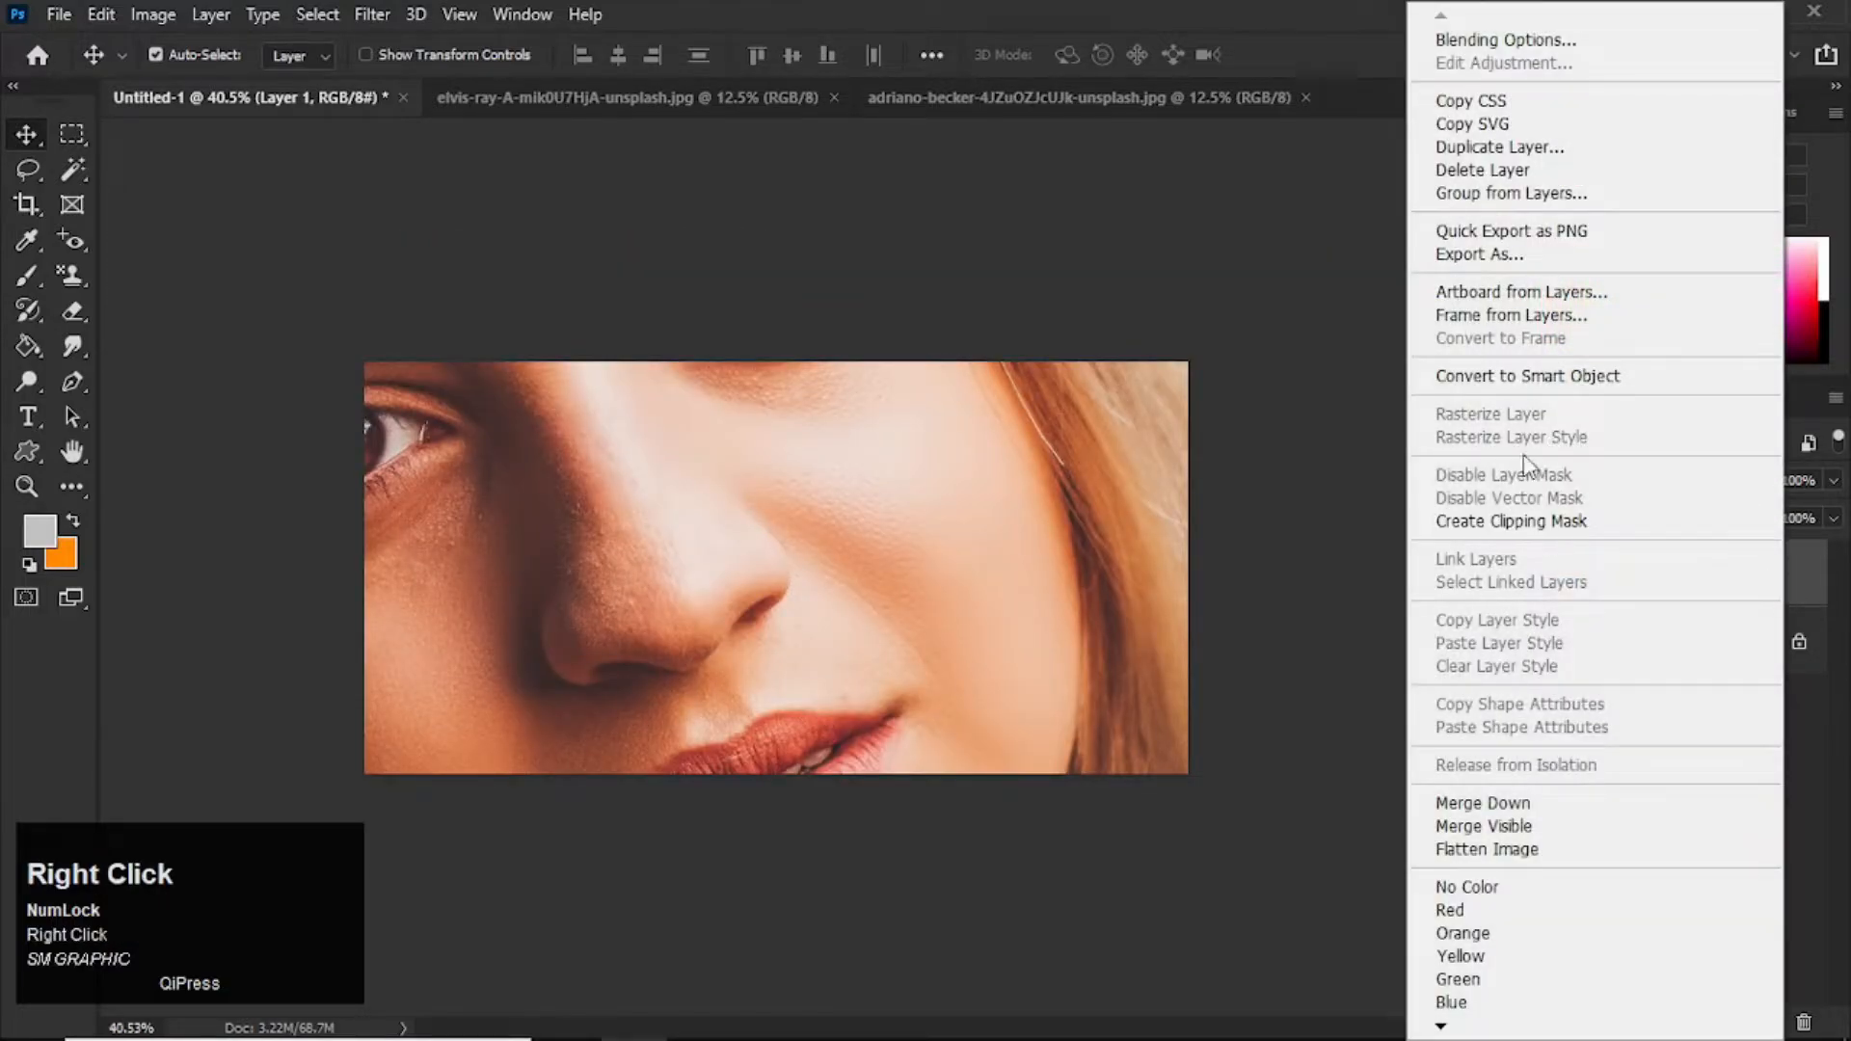
click(1584, 378)
Step: Scale the portrait photo down to fit the canvas height and place it over the left part of the canvas
key(ctrl+t)
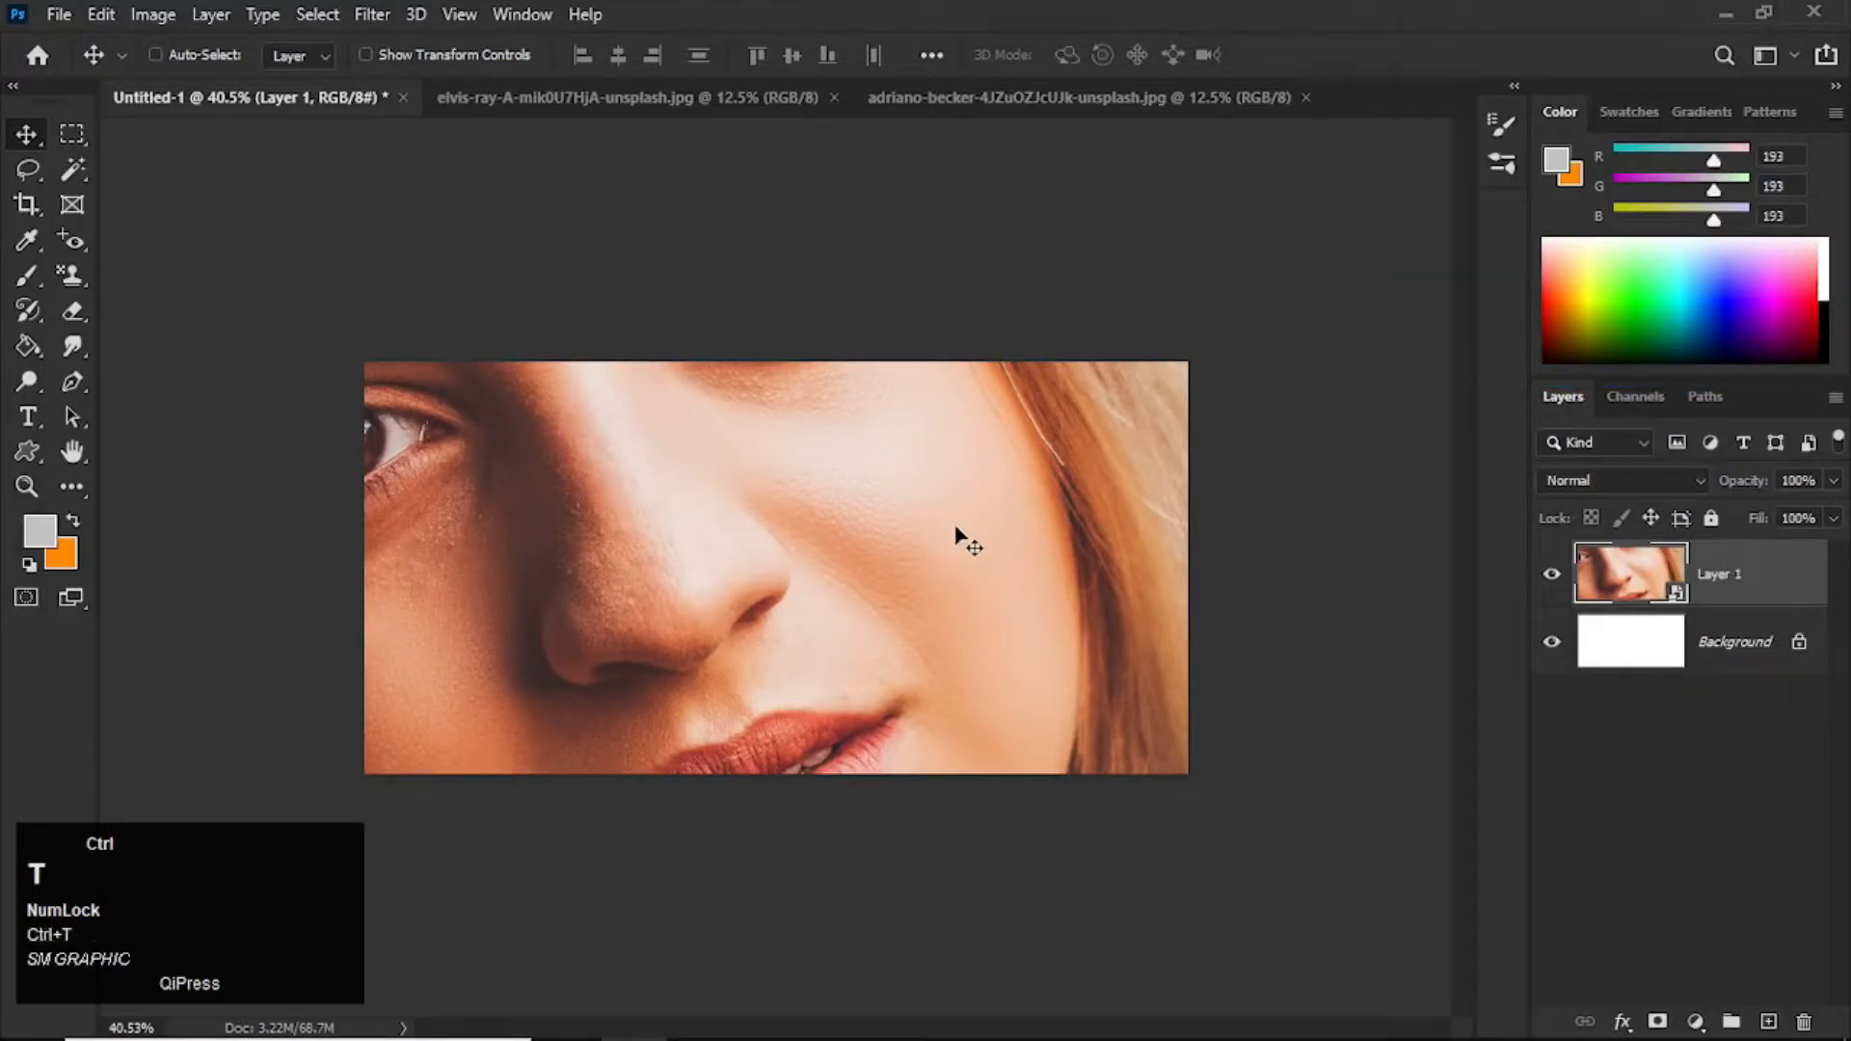
drag(564, 431, 1427, 945)
drag(344, 122, 679, 708)
drag(1127, 698, 725, 463)
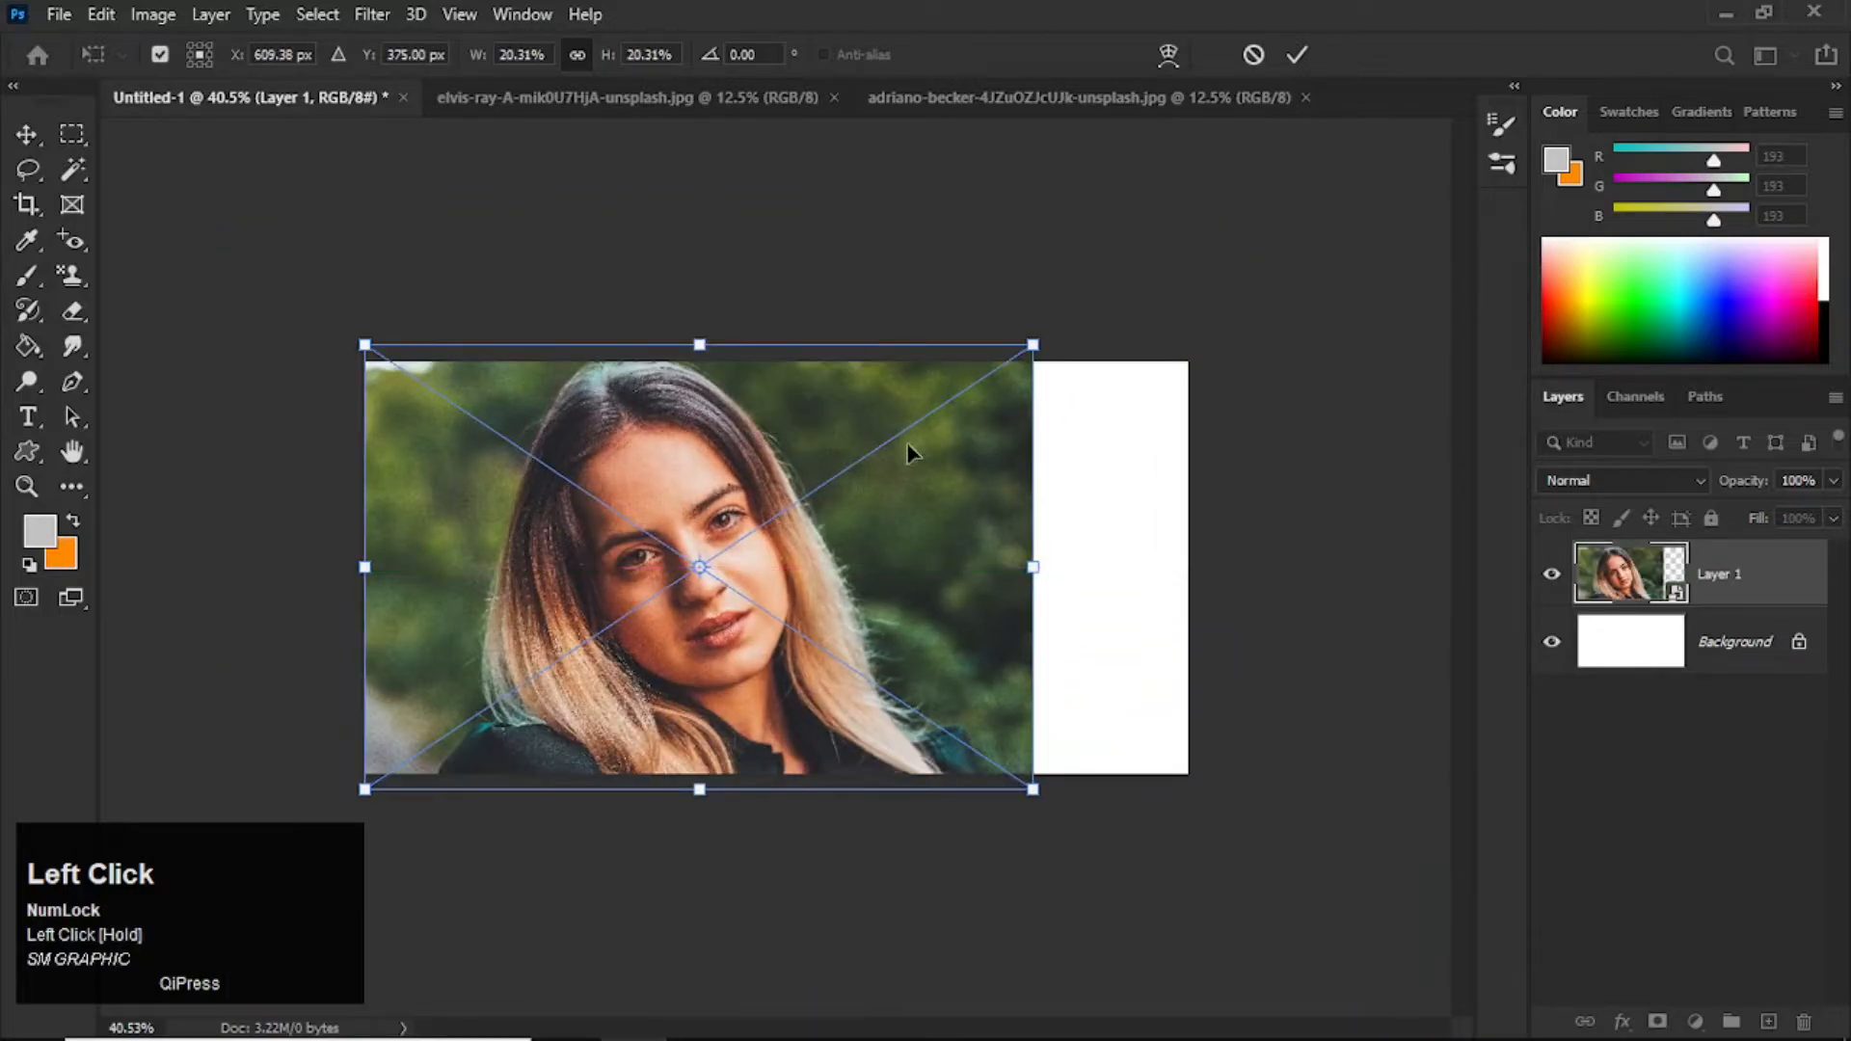
drag(1033, 345, 915, 421)
key(Return)
drag(764, 616, 760, 580)
Step: Hide the portrait layer and draw the Grime 7 splatter custom shape on the left half of the canvas
click(1551, 575)
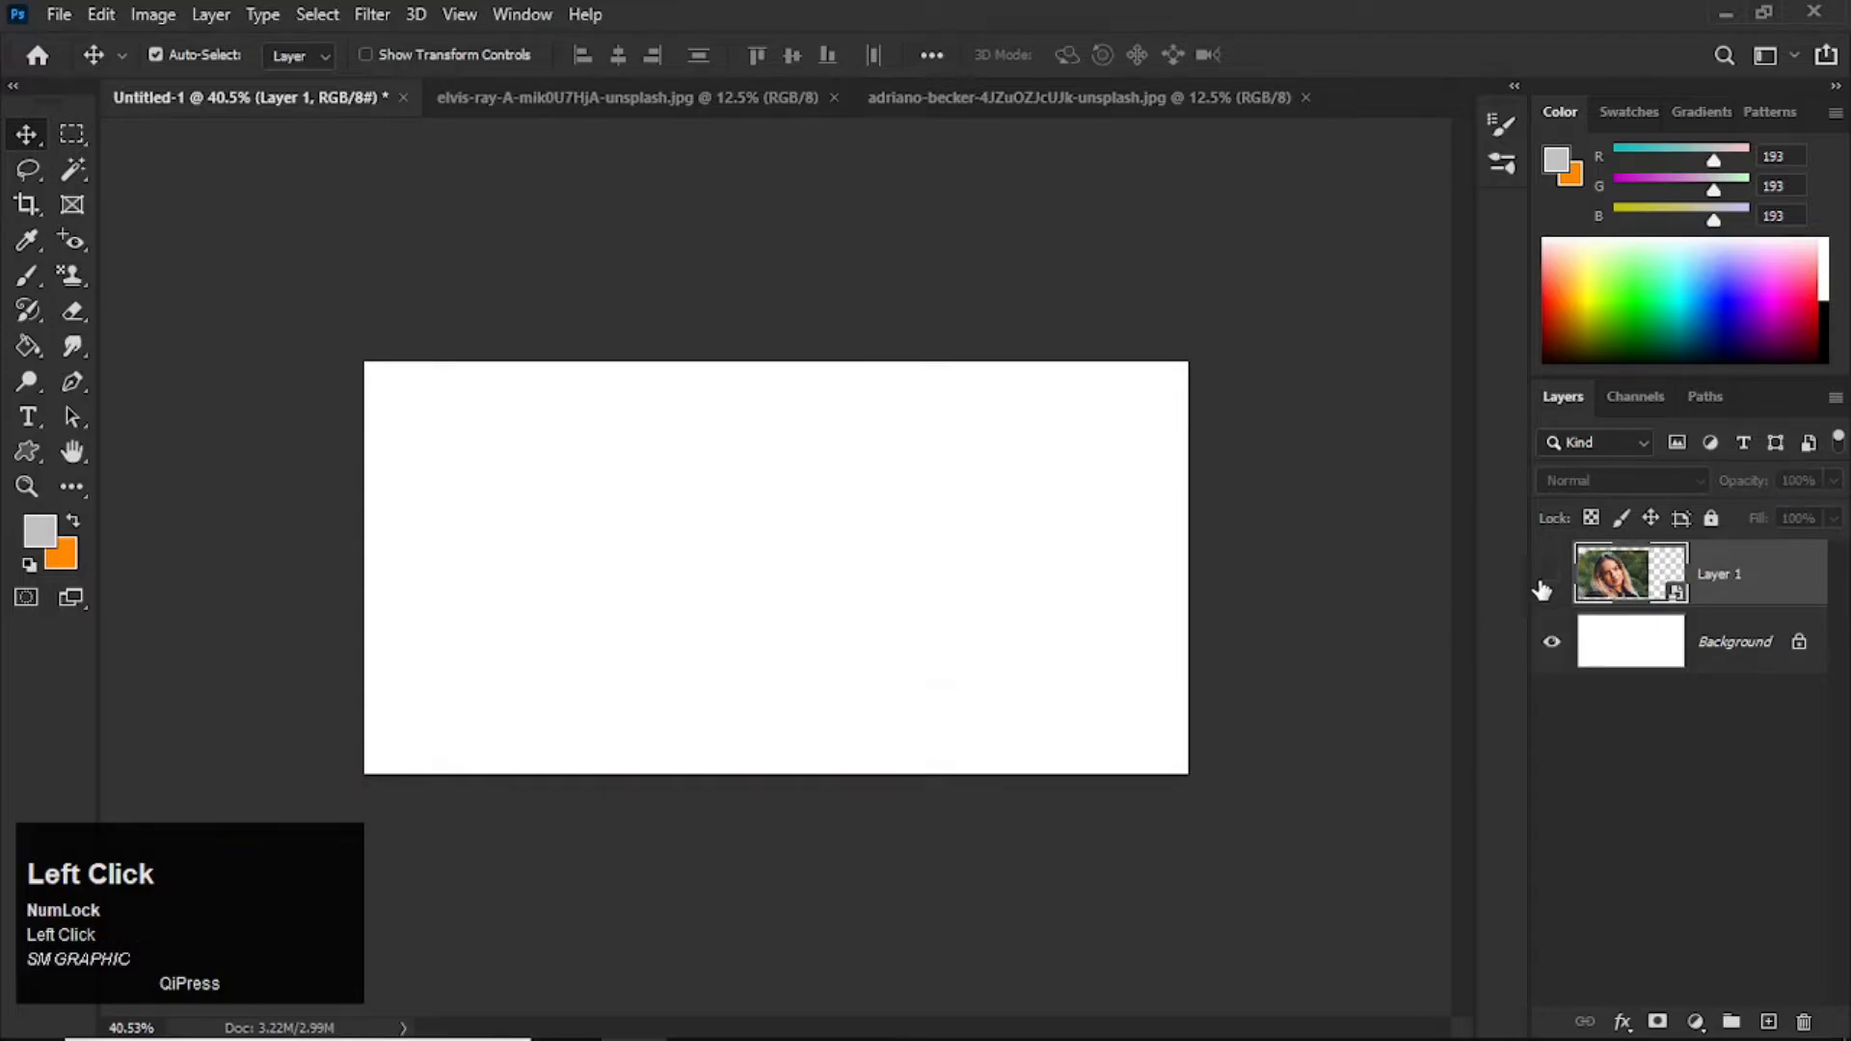
click(26, 453)
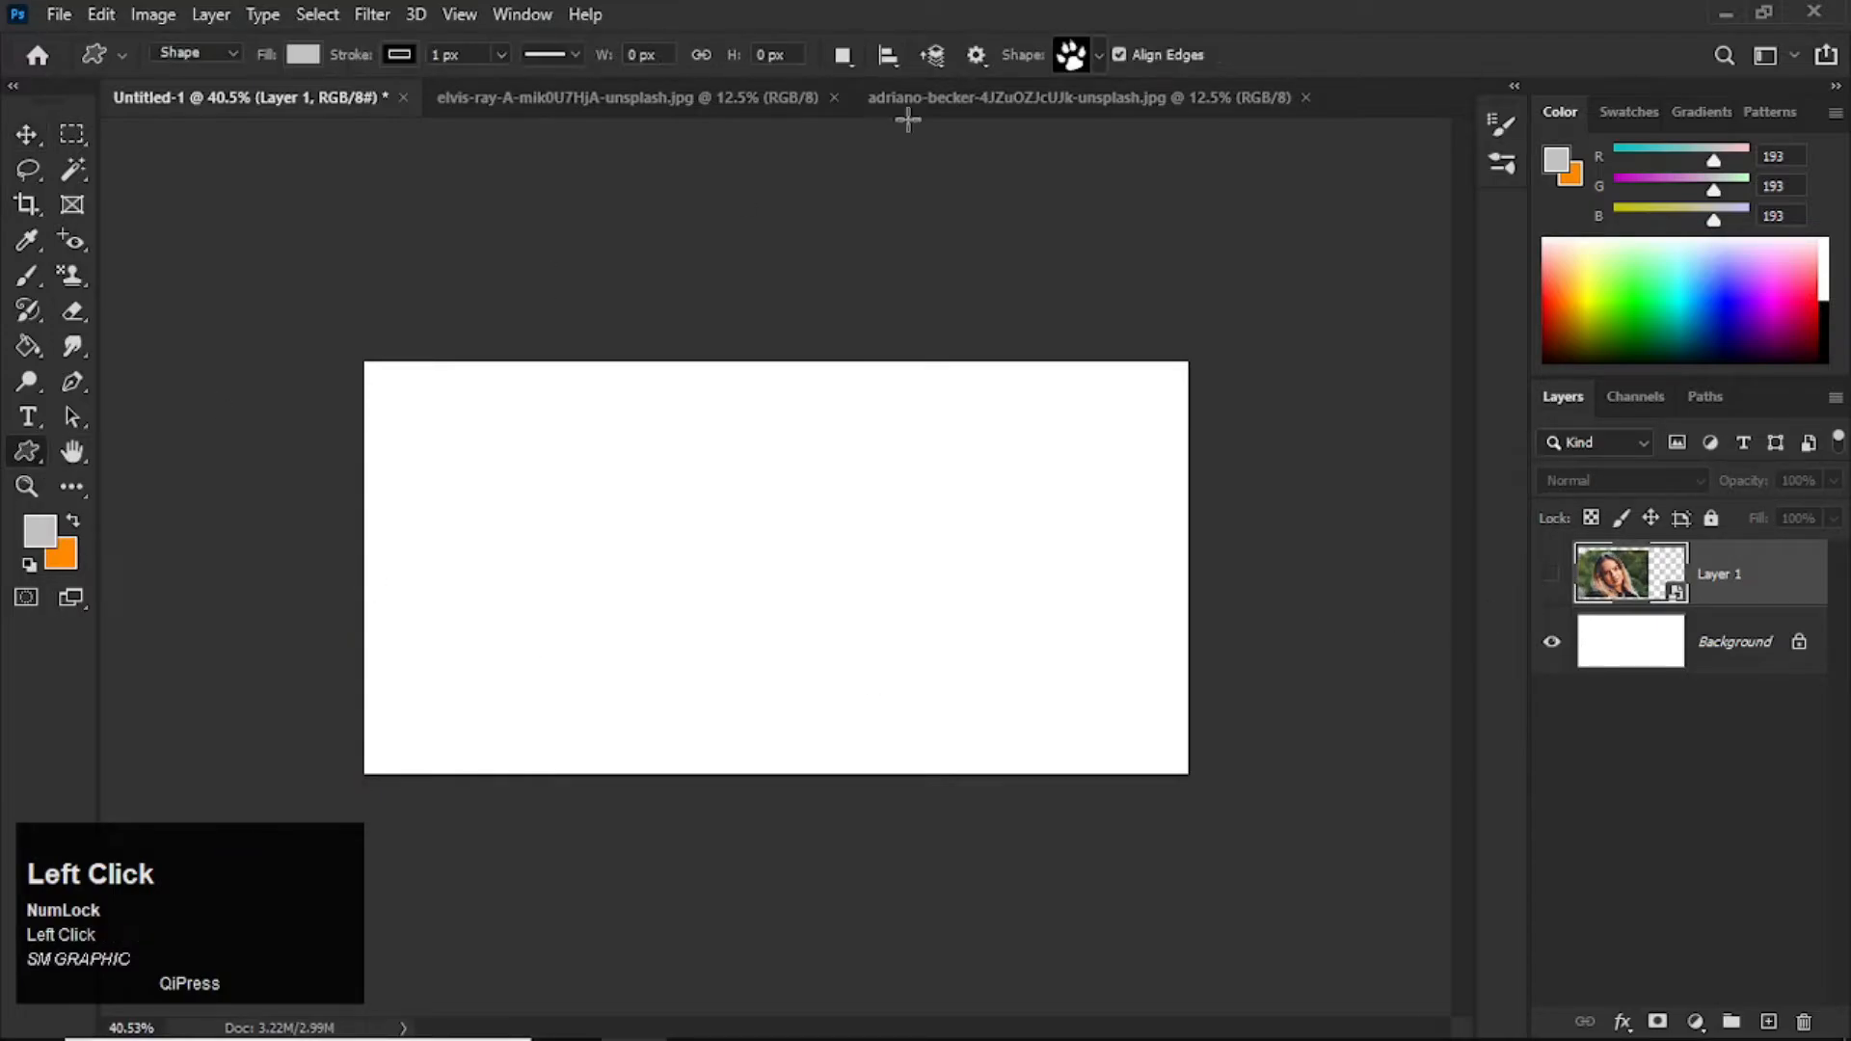
click(1100, 53)
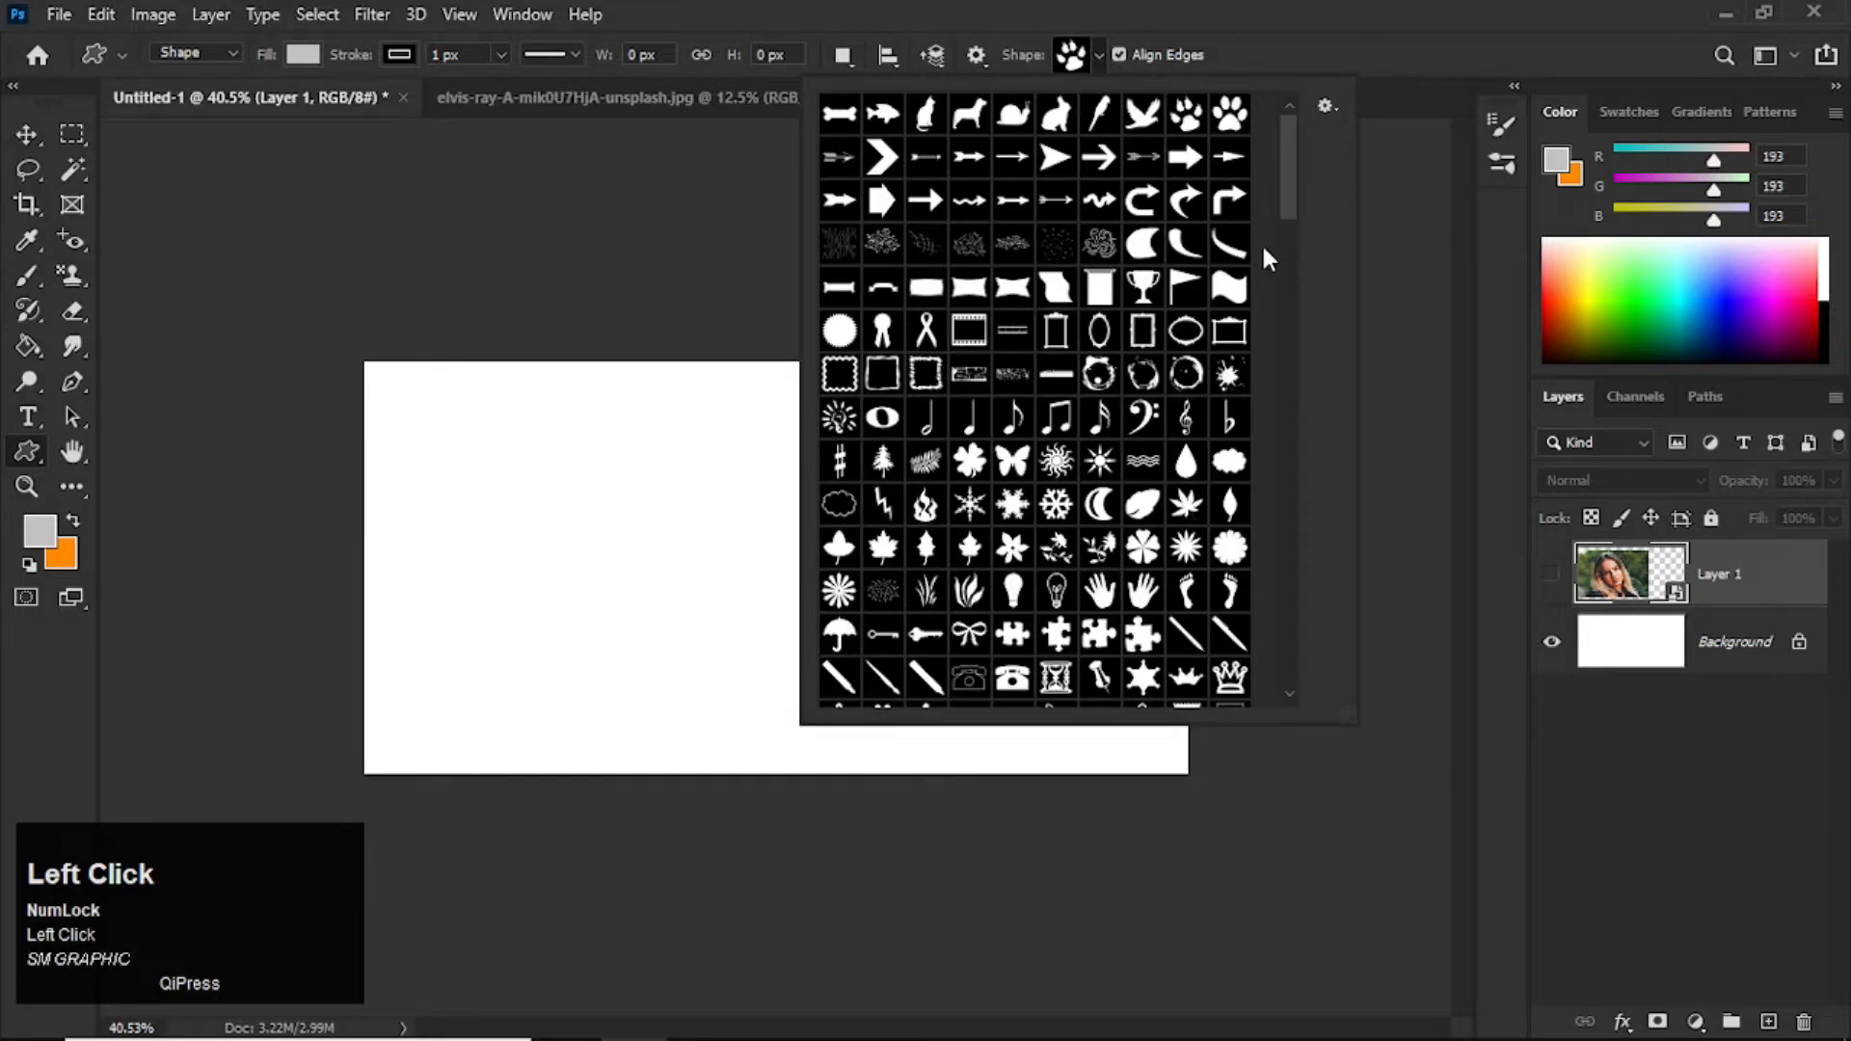
drag(1289, 174, 1292, 187)
click(1229, 305)
click(1299, 55)
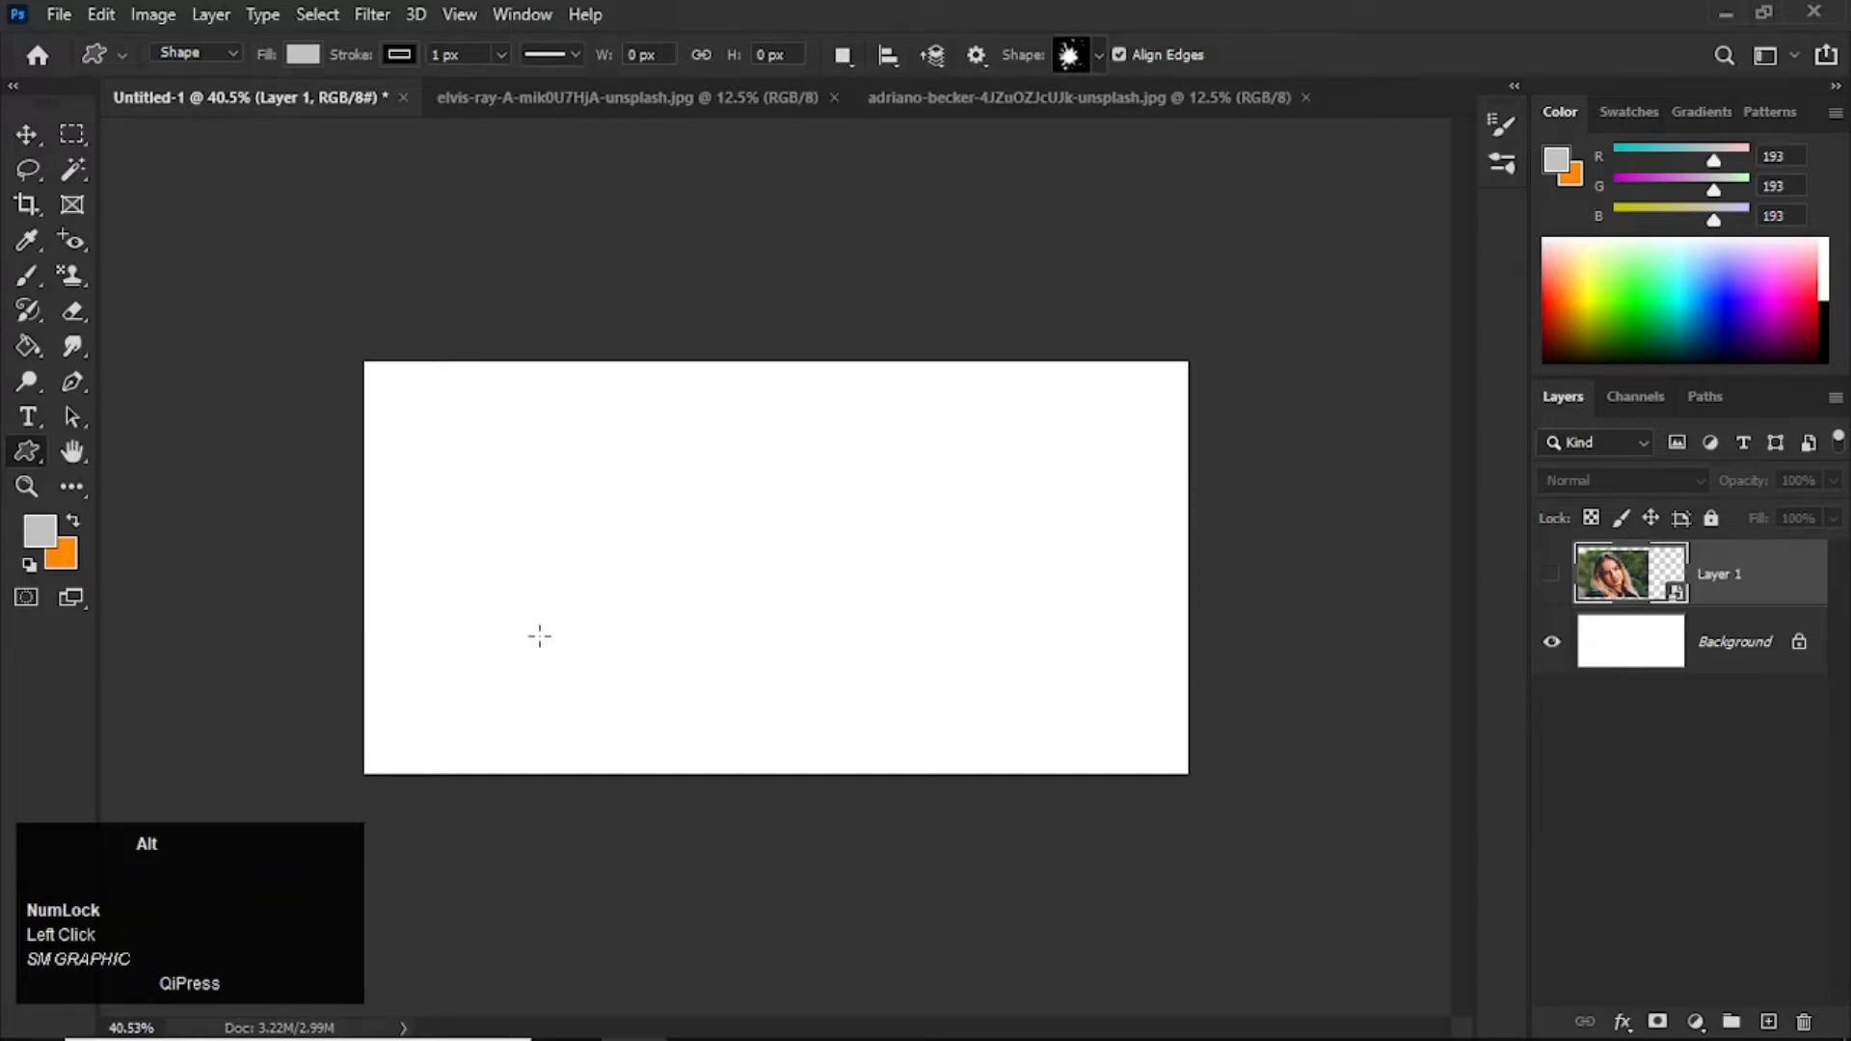
alt+scroll(537, 632, up, 1)
drag(322, 391, 803, 820)
Step: Enlarge the splatter shape to about 111.91% and reposition it within the left half of the canvas
click(27, 135)
drag(553, 579, 516, 504)
key(ctrl+t)
drag(749, 751, 795, 807)
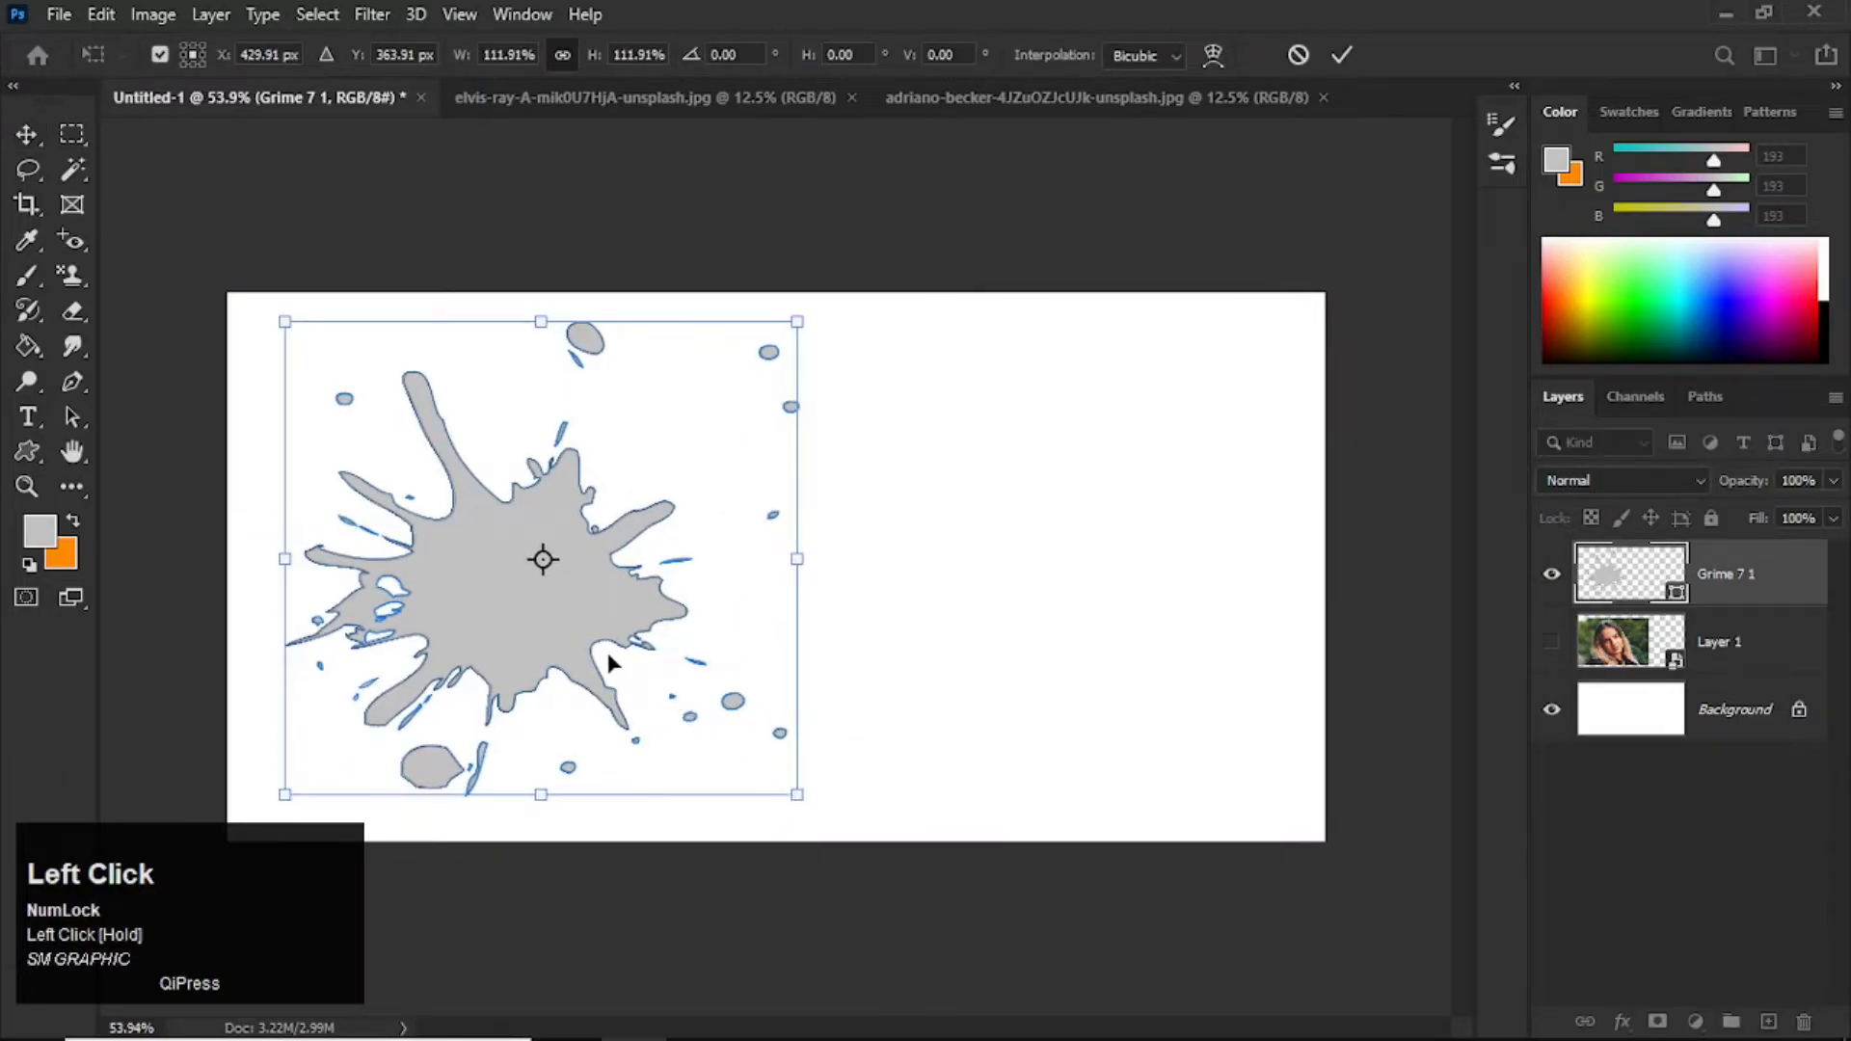
double_click(608, 652)
drag(607, 634, 597, 627)
Step: Reset the foreground and background colours to default and fill the Background layer with black
click(1601, 740)
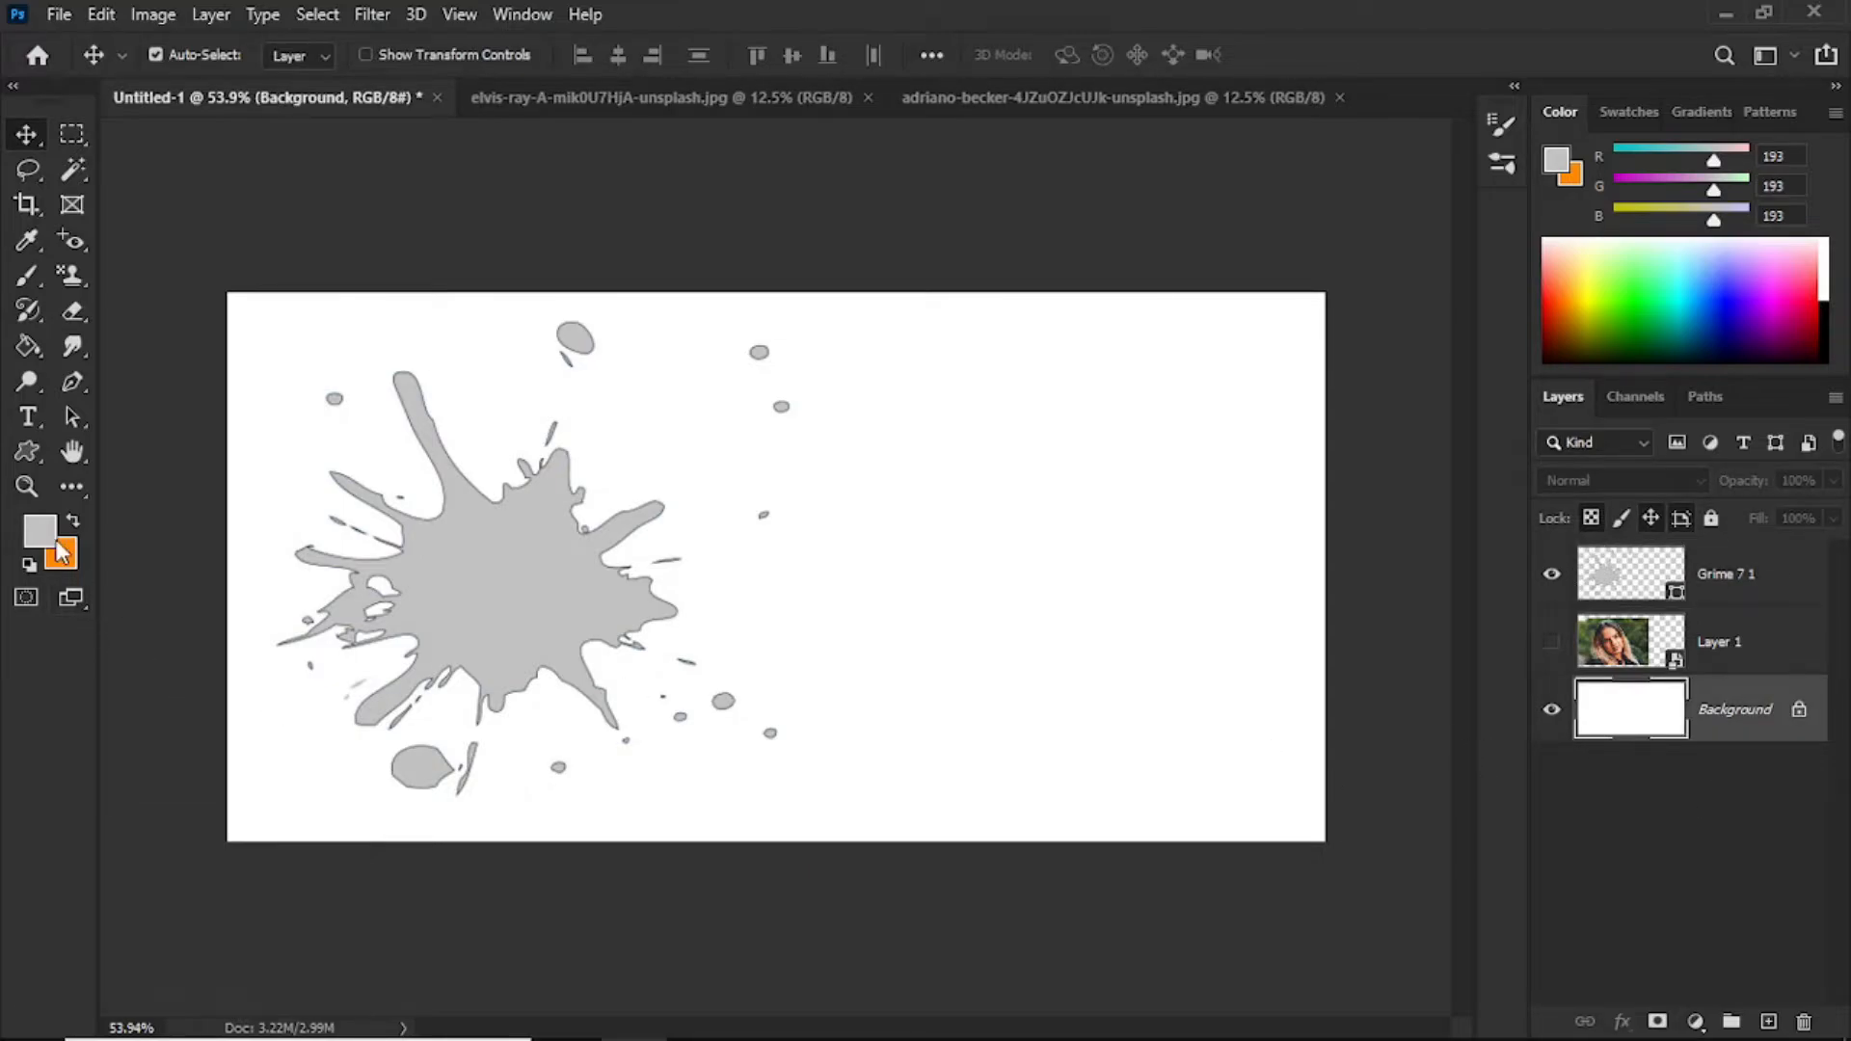
key(d)
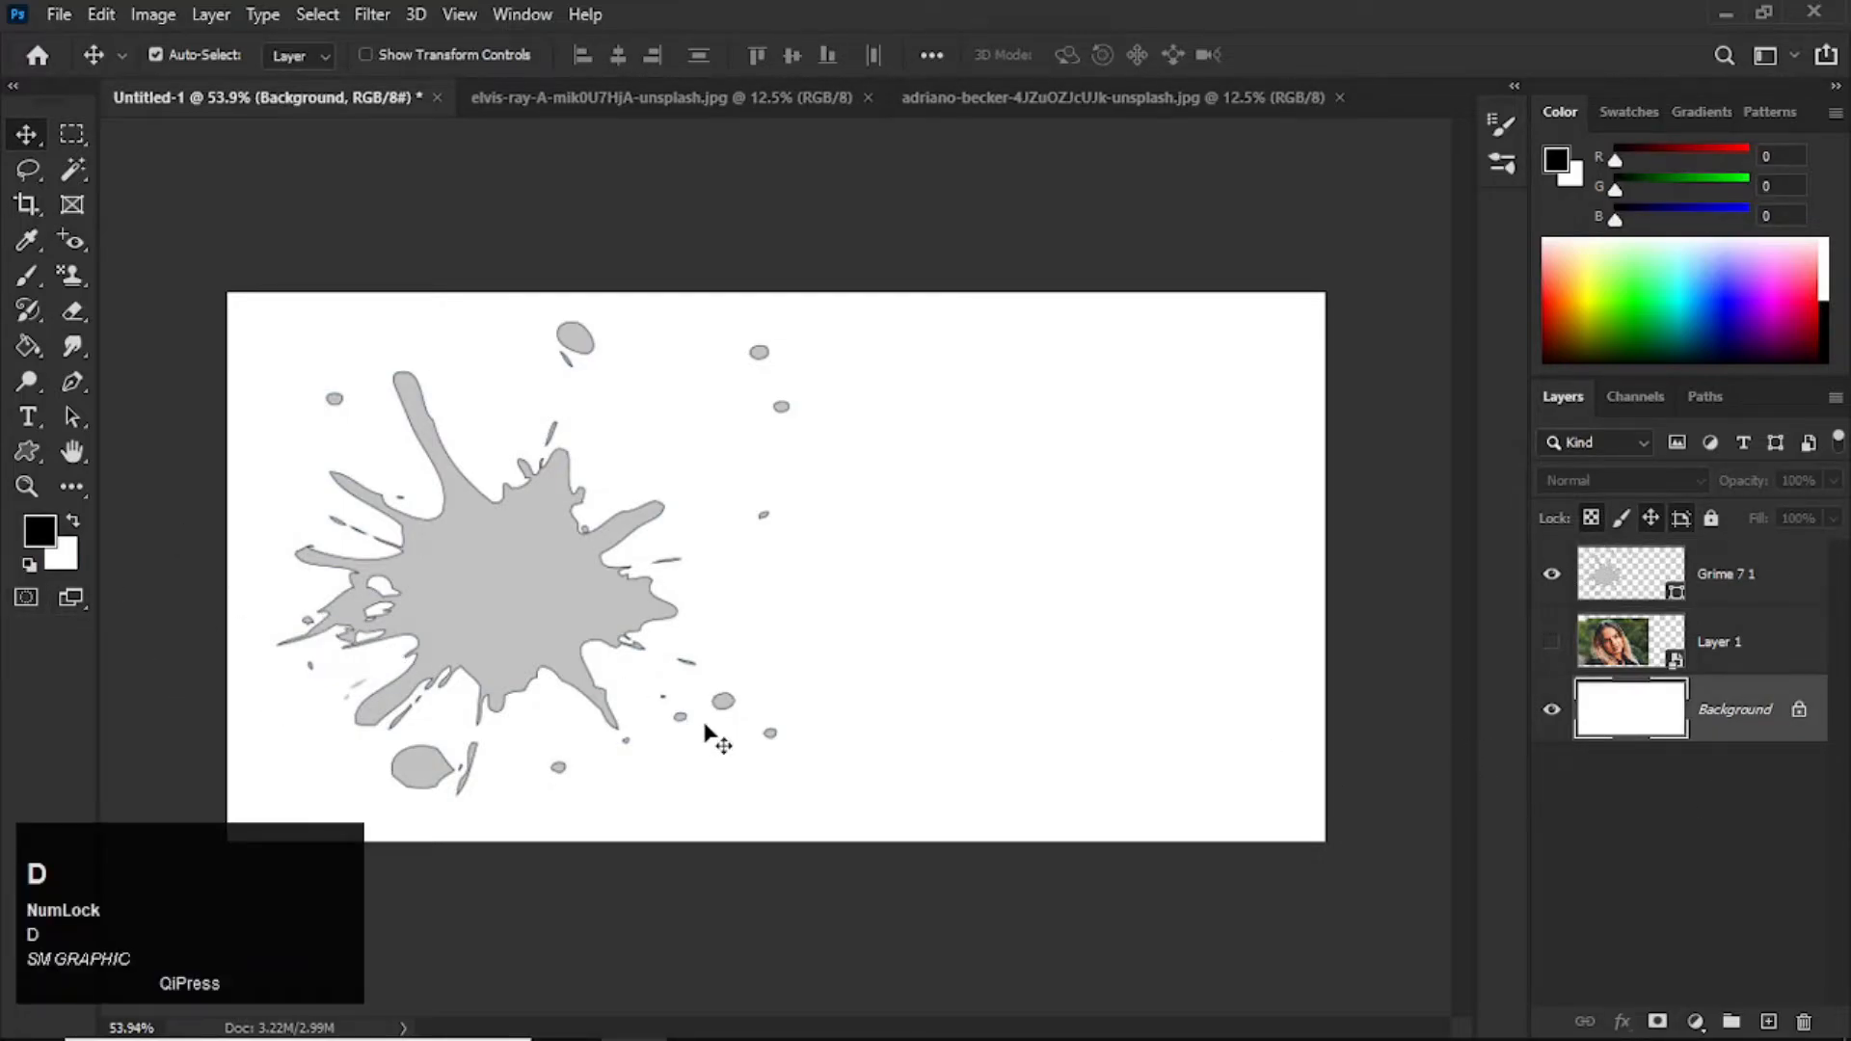
key(alt)
key(alt+BackSpace)
click(531, 546)
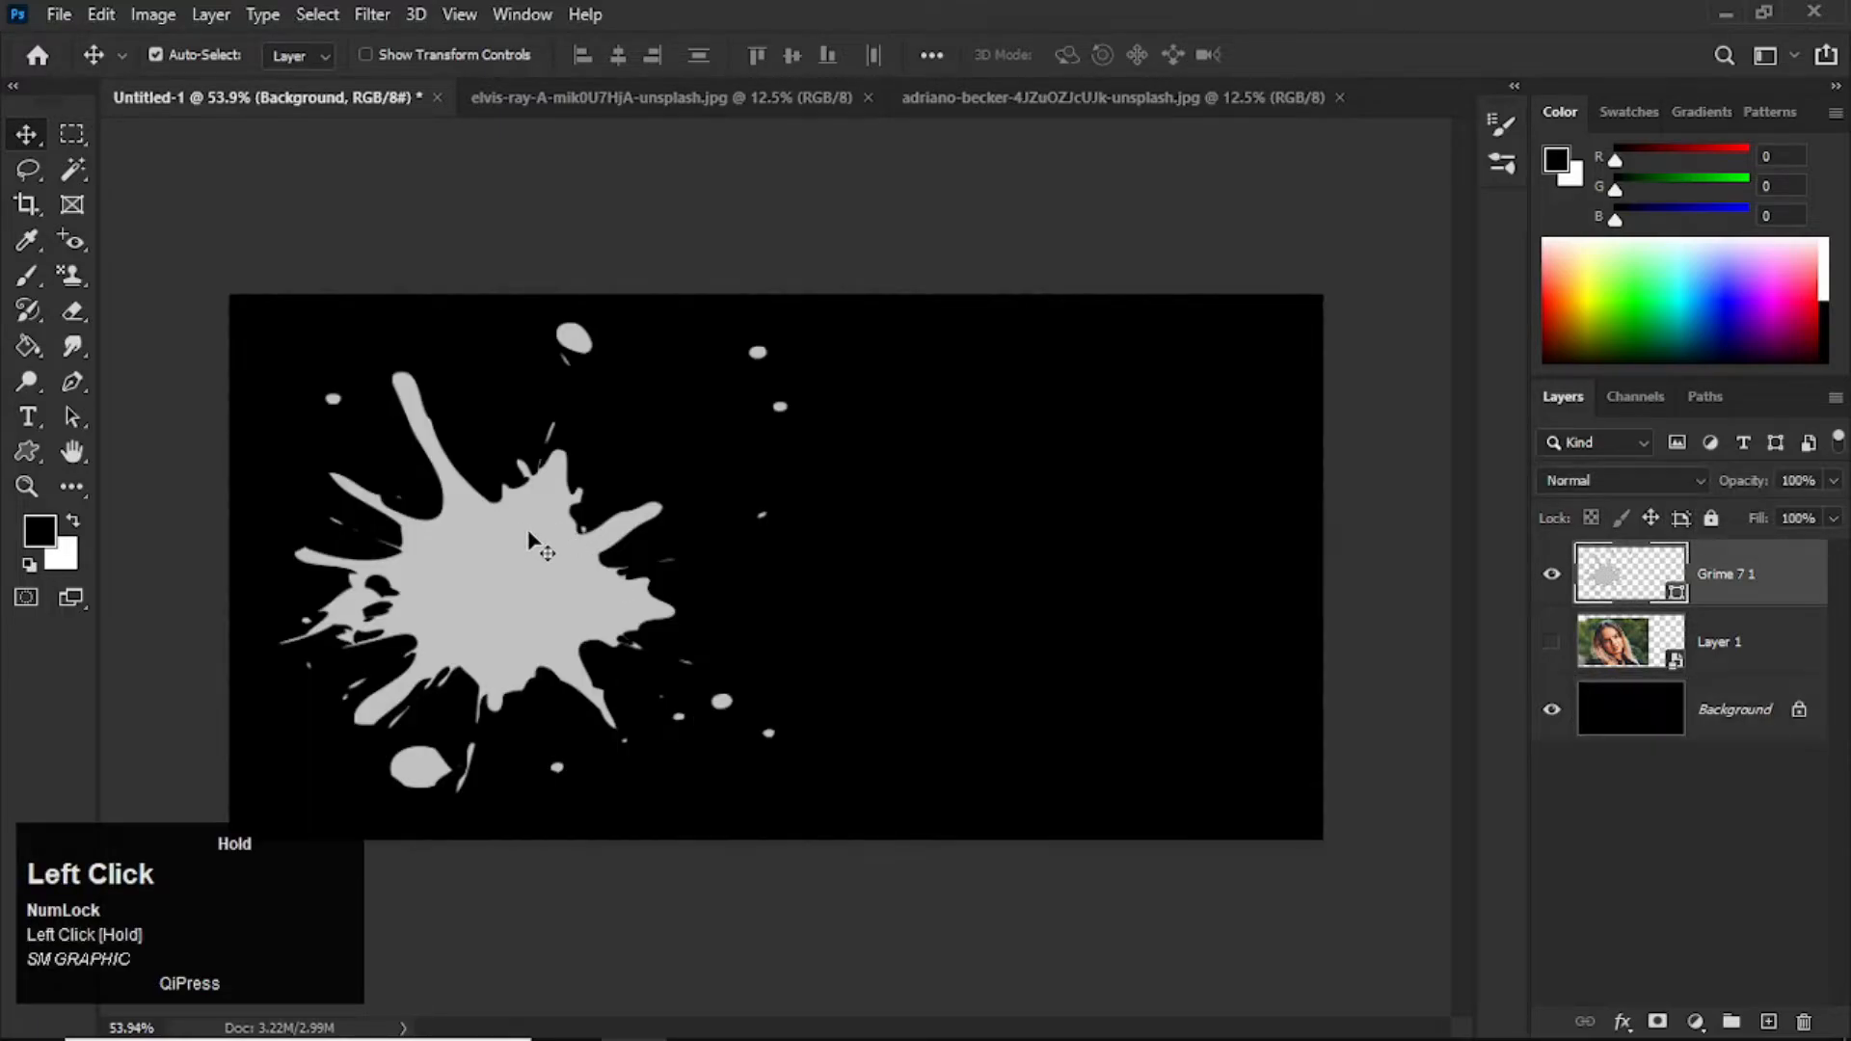
Step: Show the portrait layer, duplicate it, place the copy above the splatter shape layer and hide the original
click(1554, 644)
click(1684, 667)
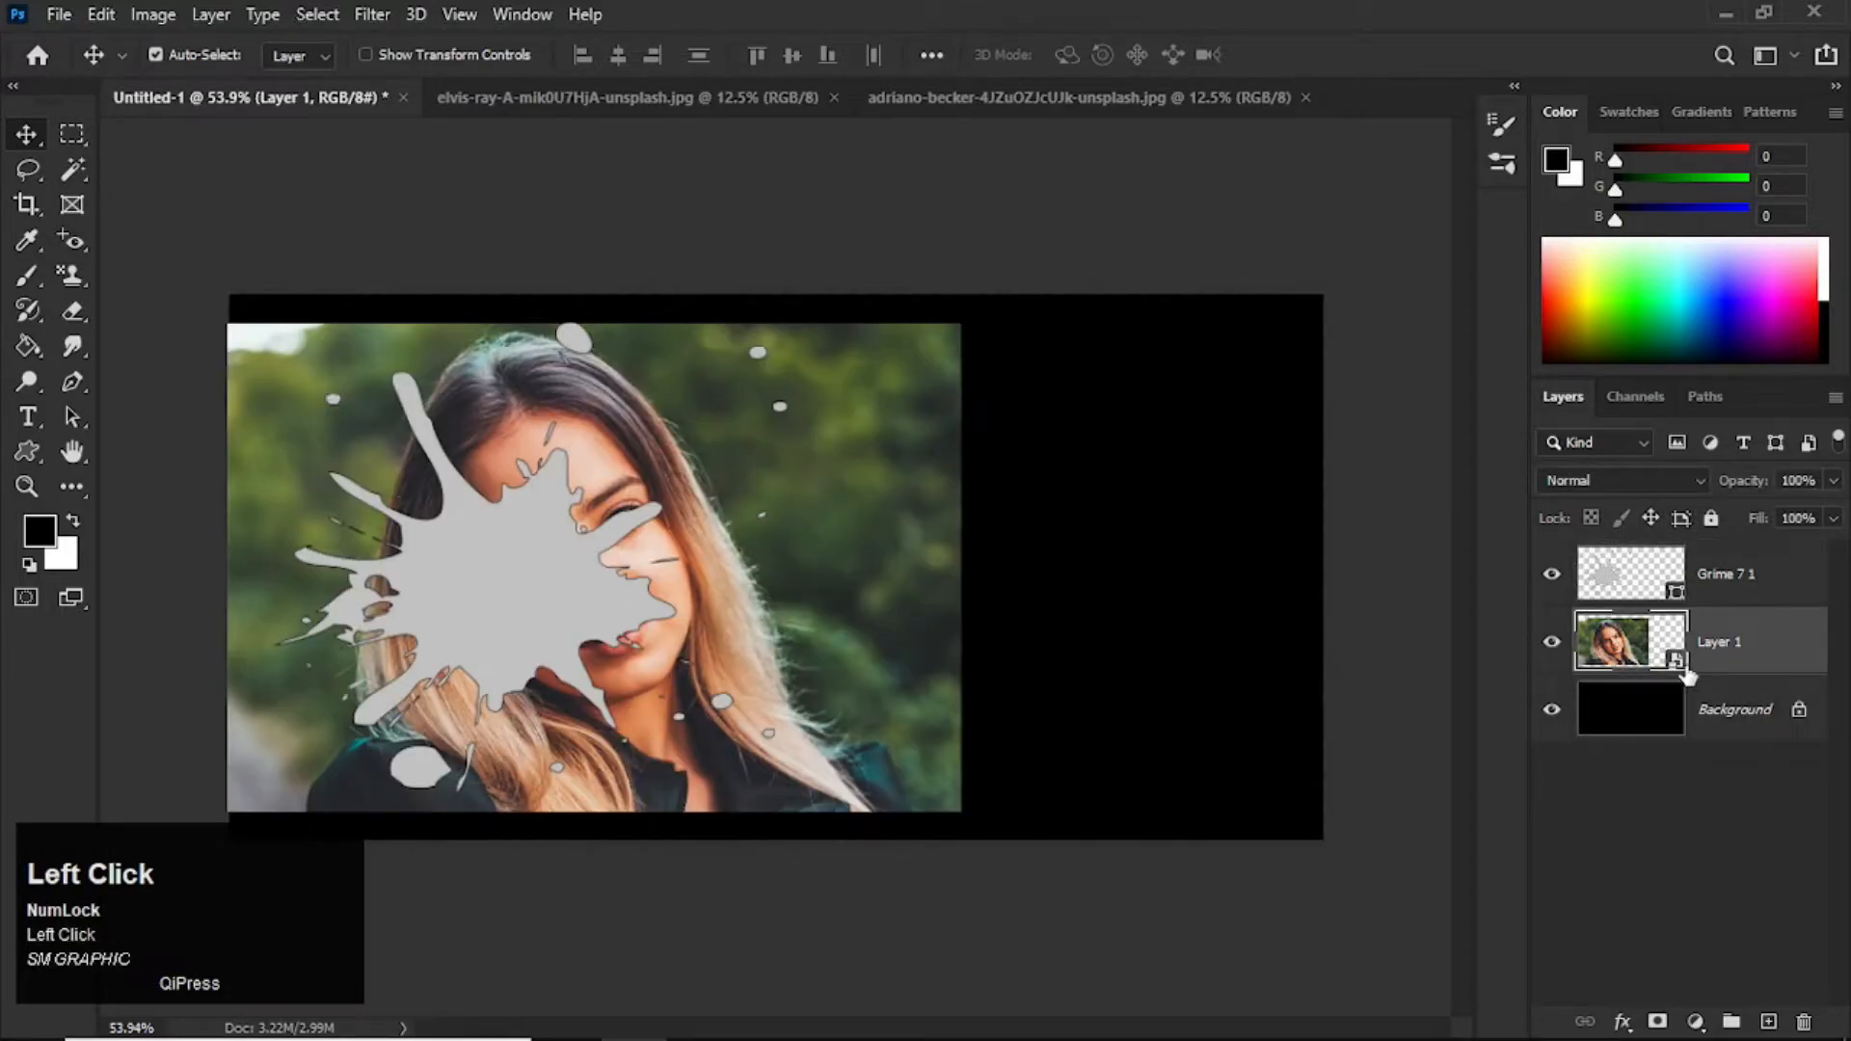
key(ctrl)
key(ctrl+j)
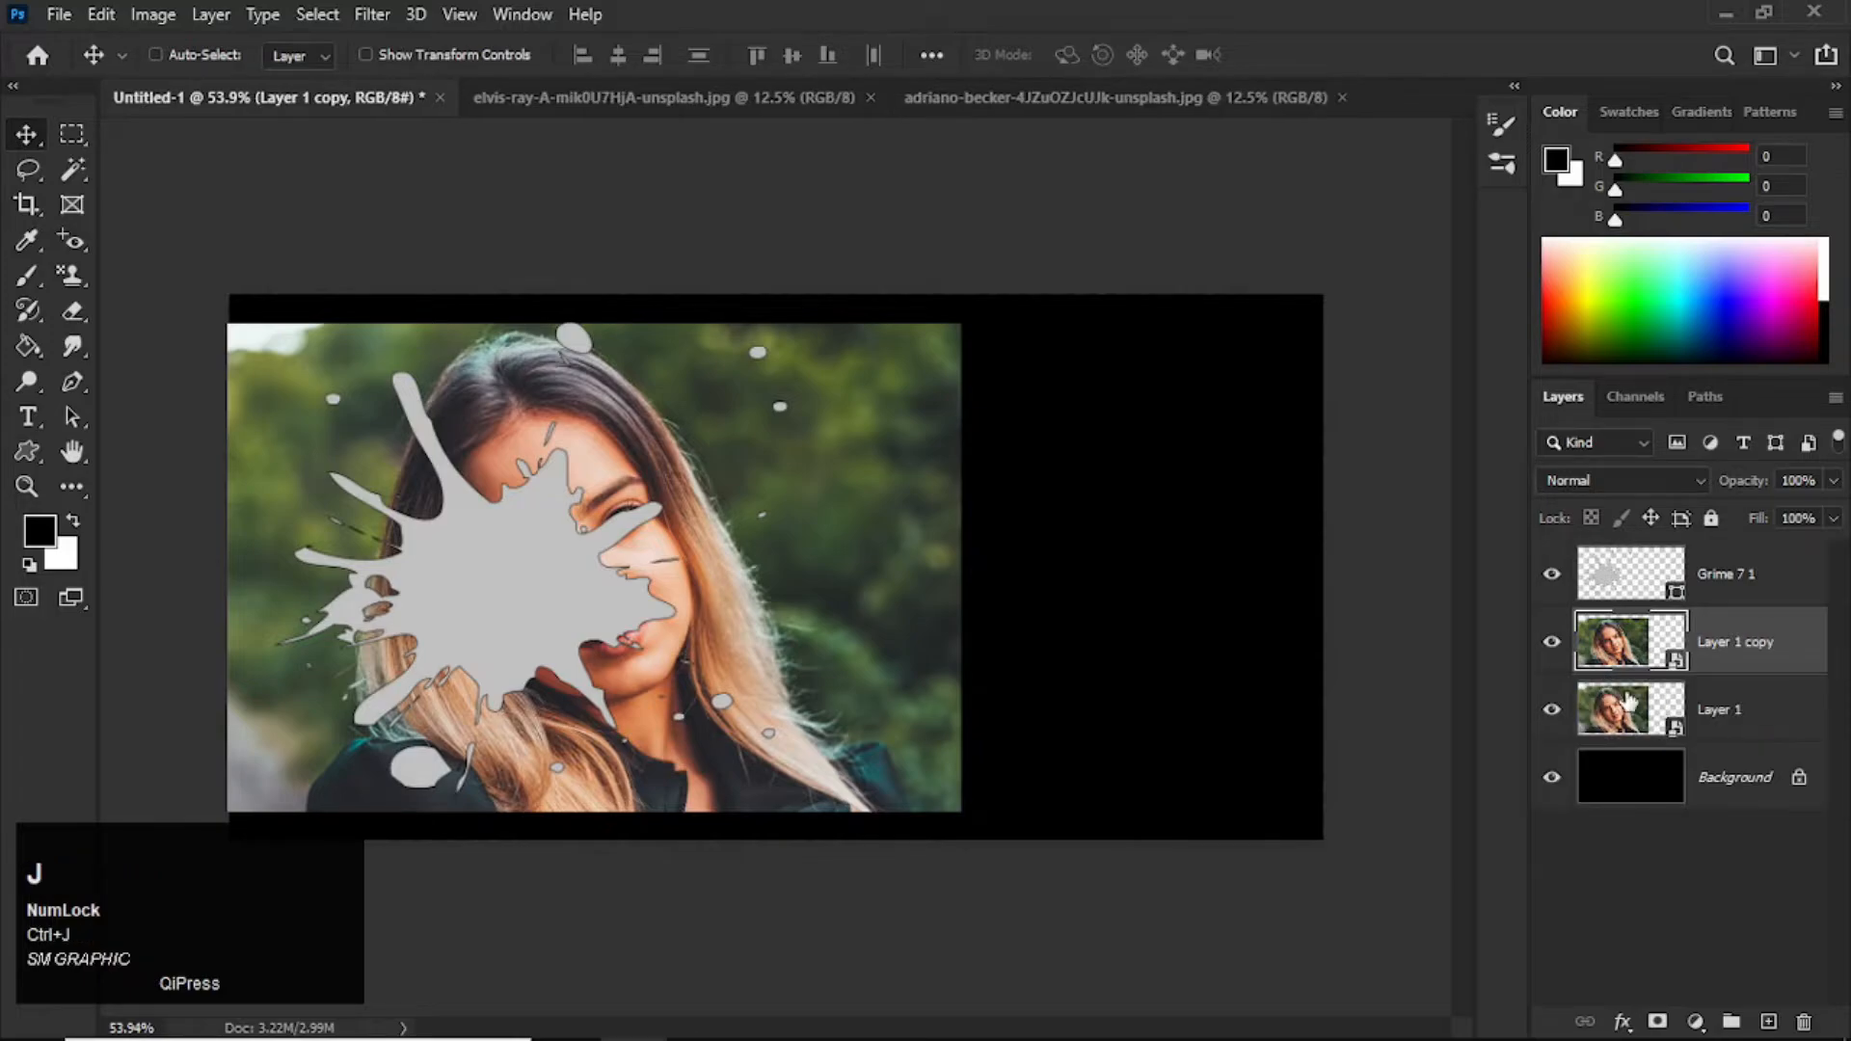
drag(1634, 644, 1631, 557)
mouse_move(849, 603)
mouse_down()
mouse_move(822, 585)
mouse_move(839, 598)
mouse_up()
click(1551, 713)
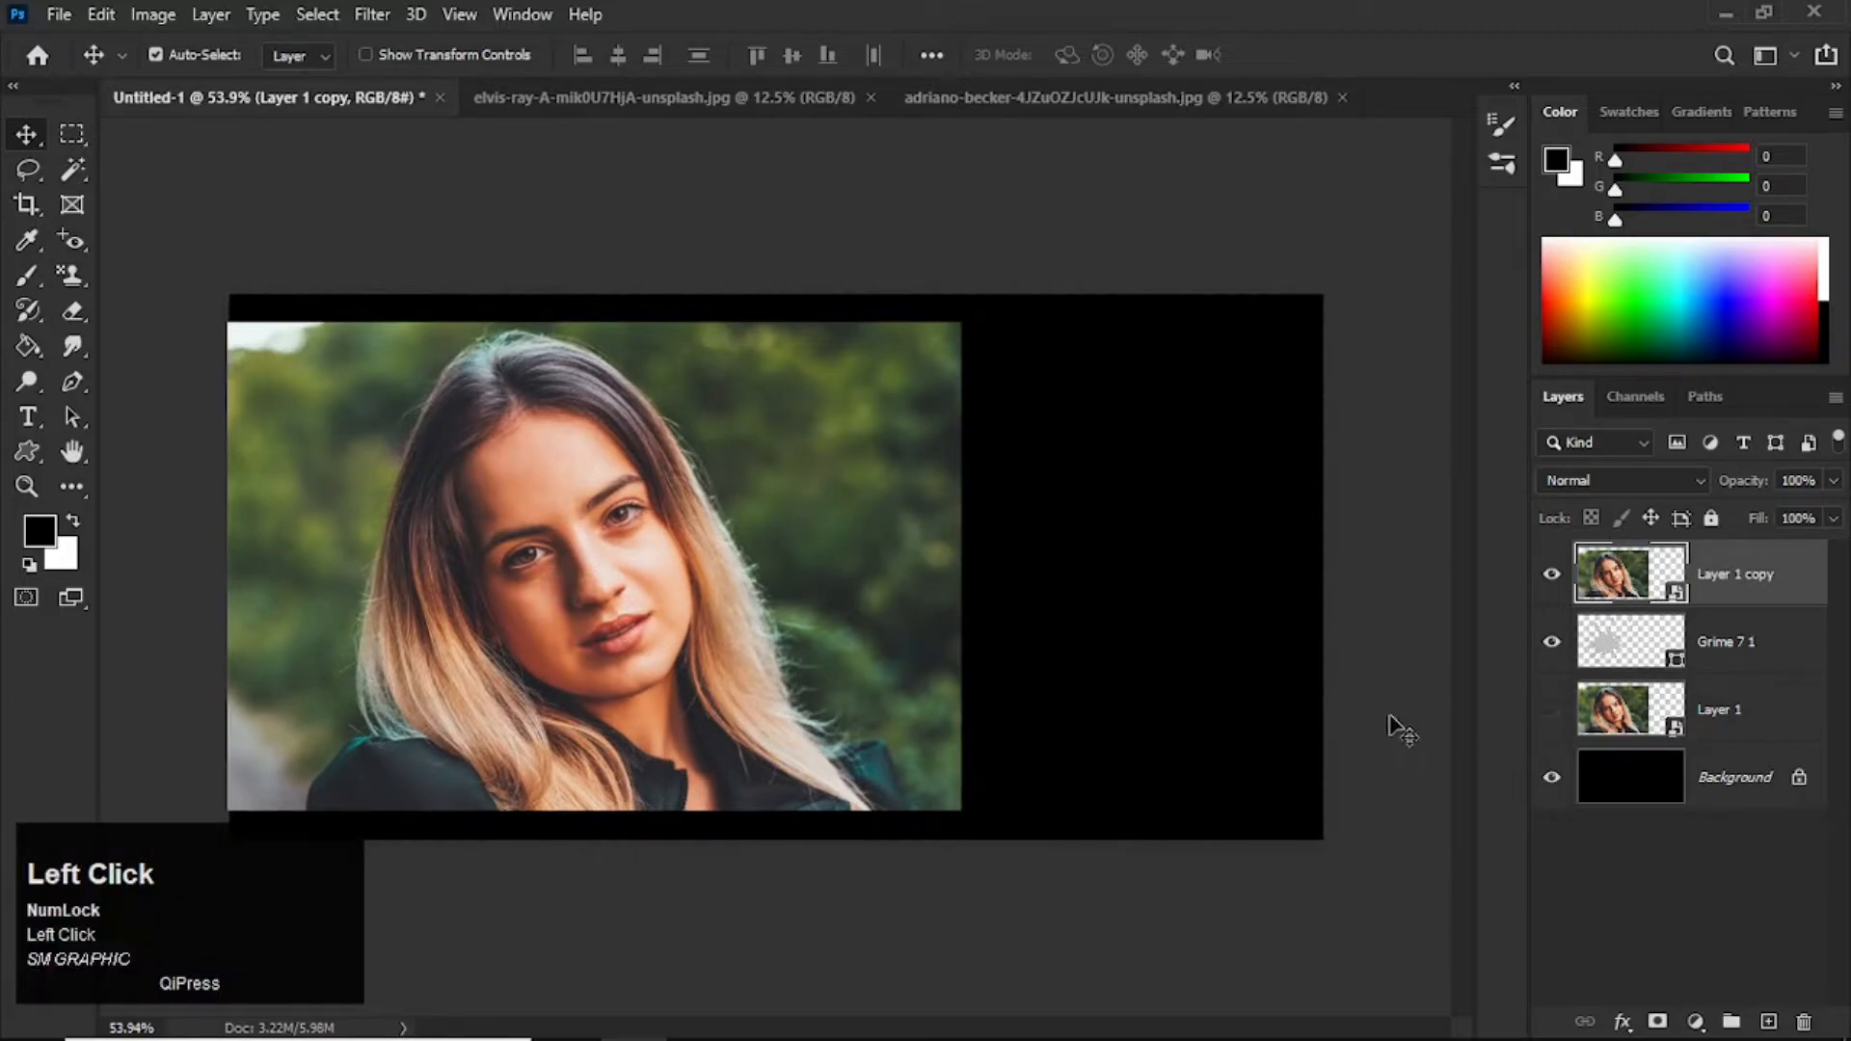
Step: Shift the portrait copy slightly toward the canvas centre and clip it to the splatter shape
mouse_move(814, 592)
mouse_down()
mouse_move(815, 564)
mouse_move(907, 602)
mouse_move(837, 586)
mouse_up()
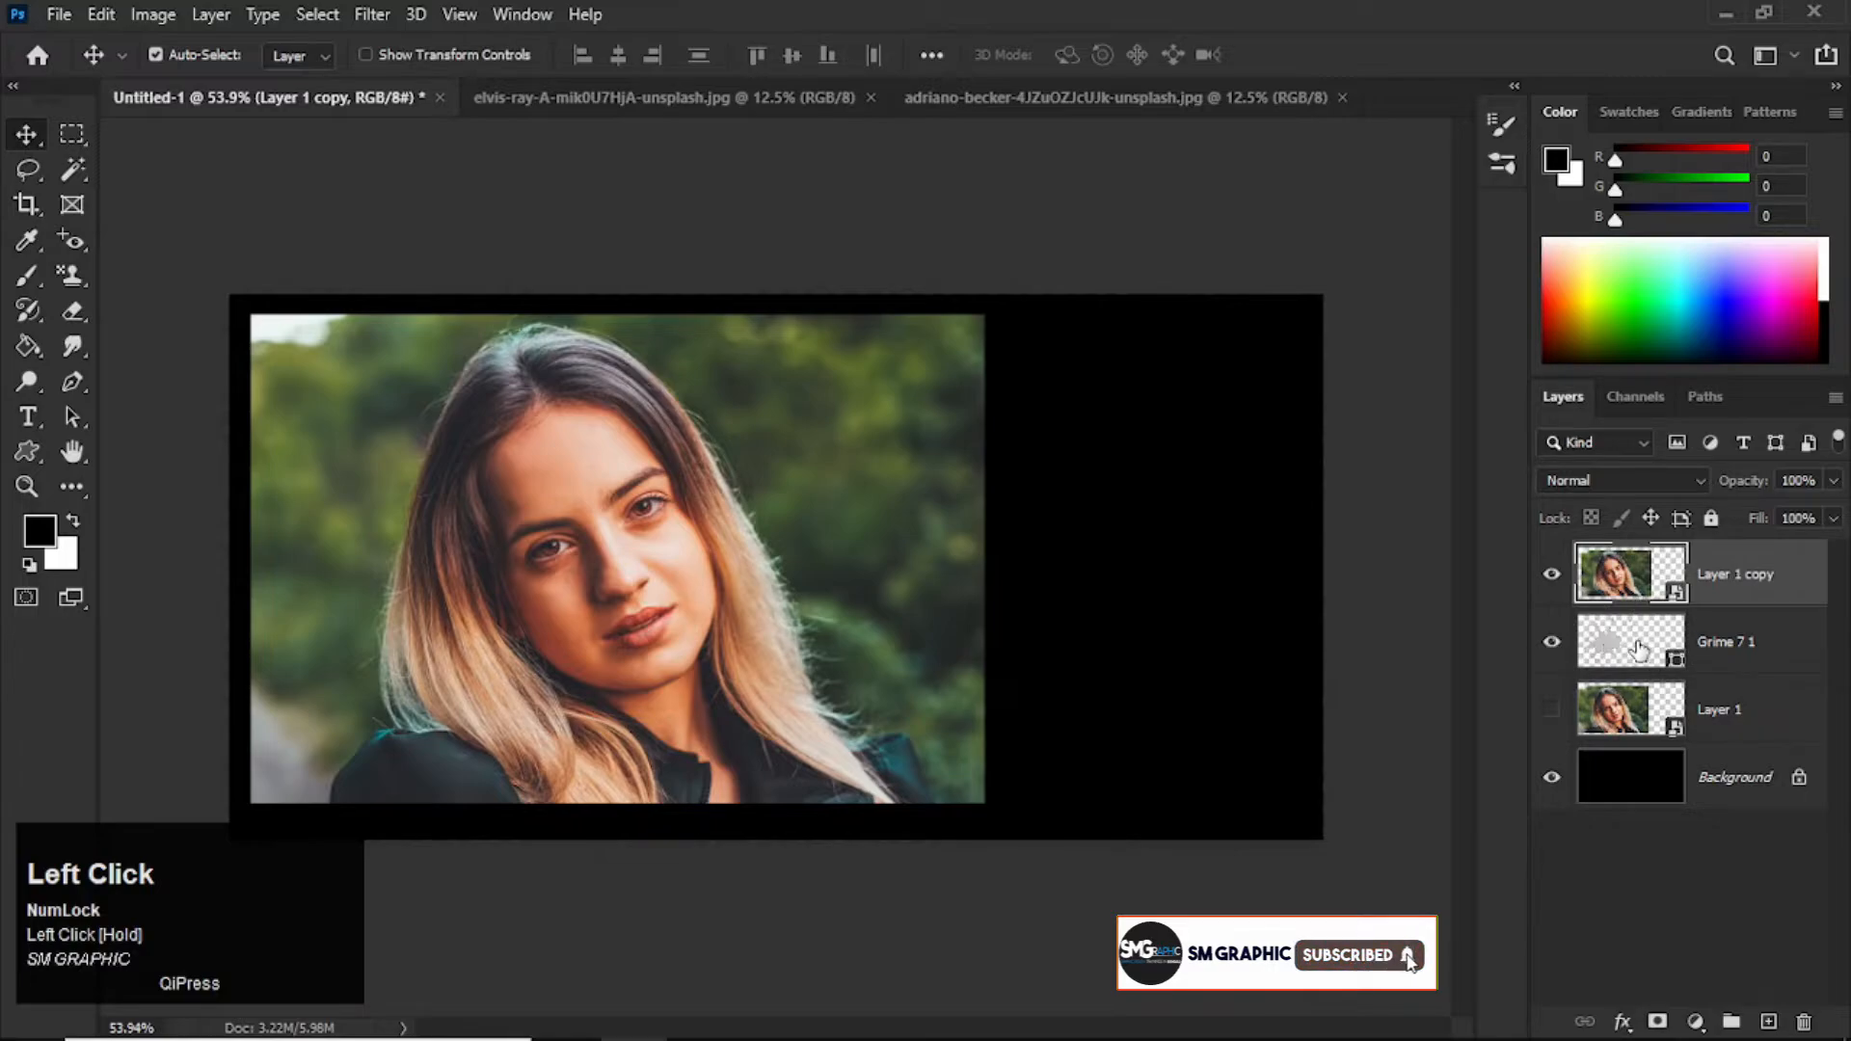
key(ctrl)
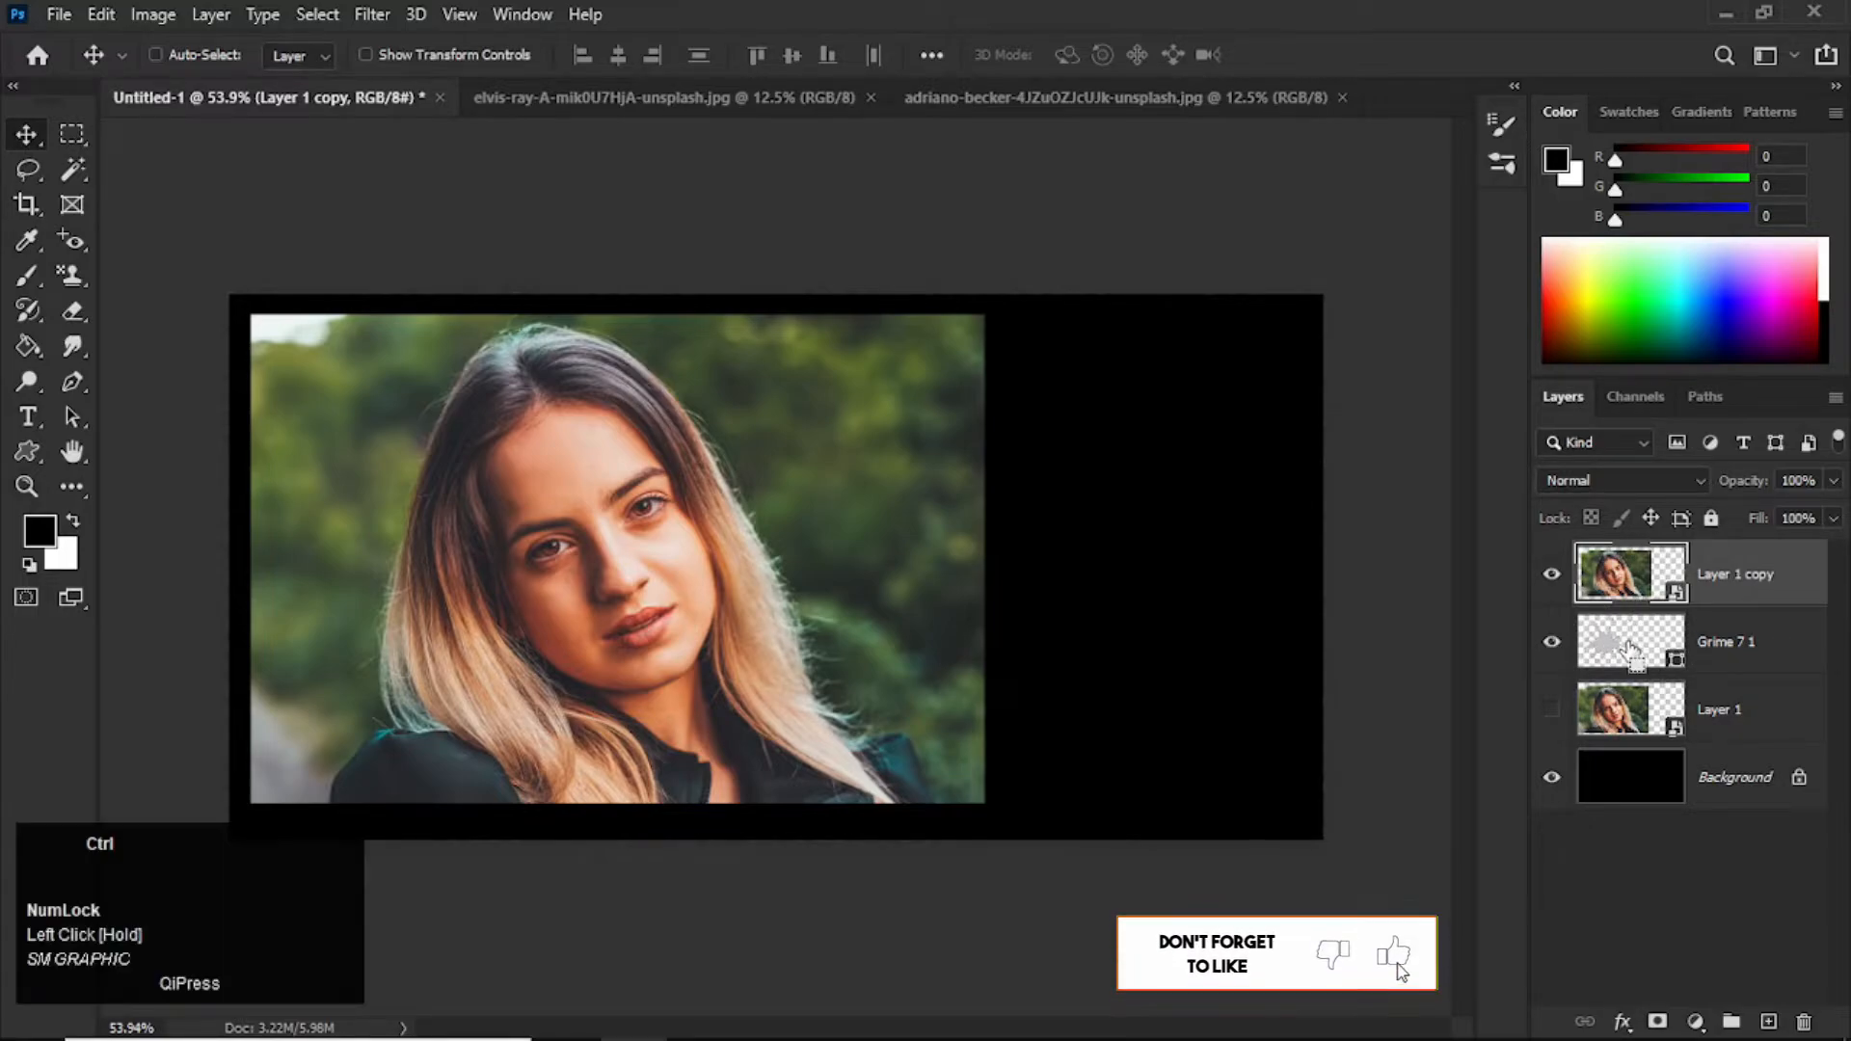
key(ctrl+alt+g)
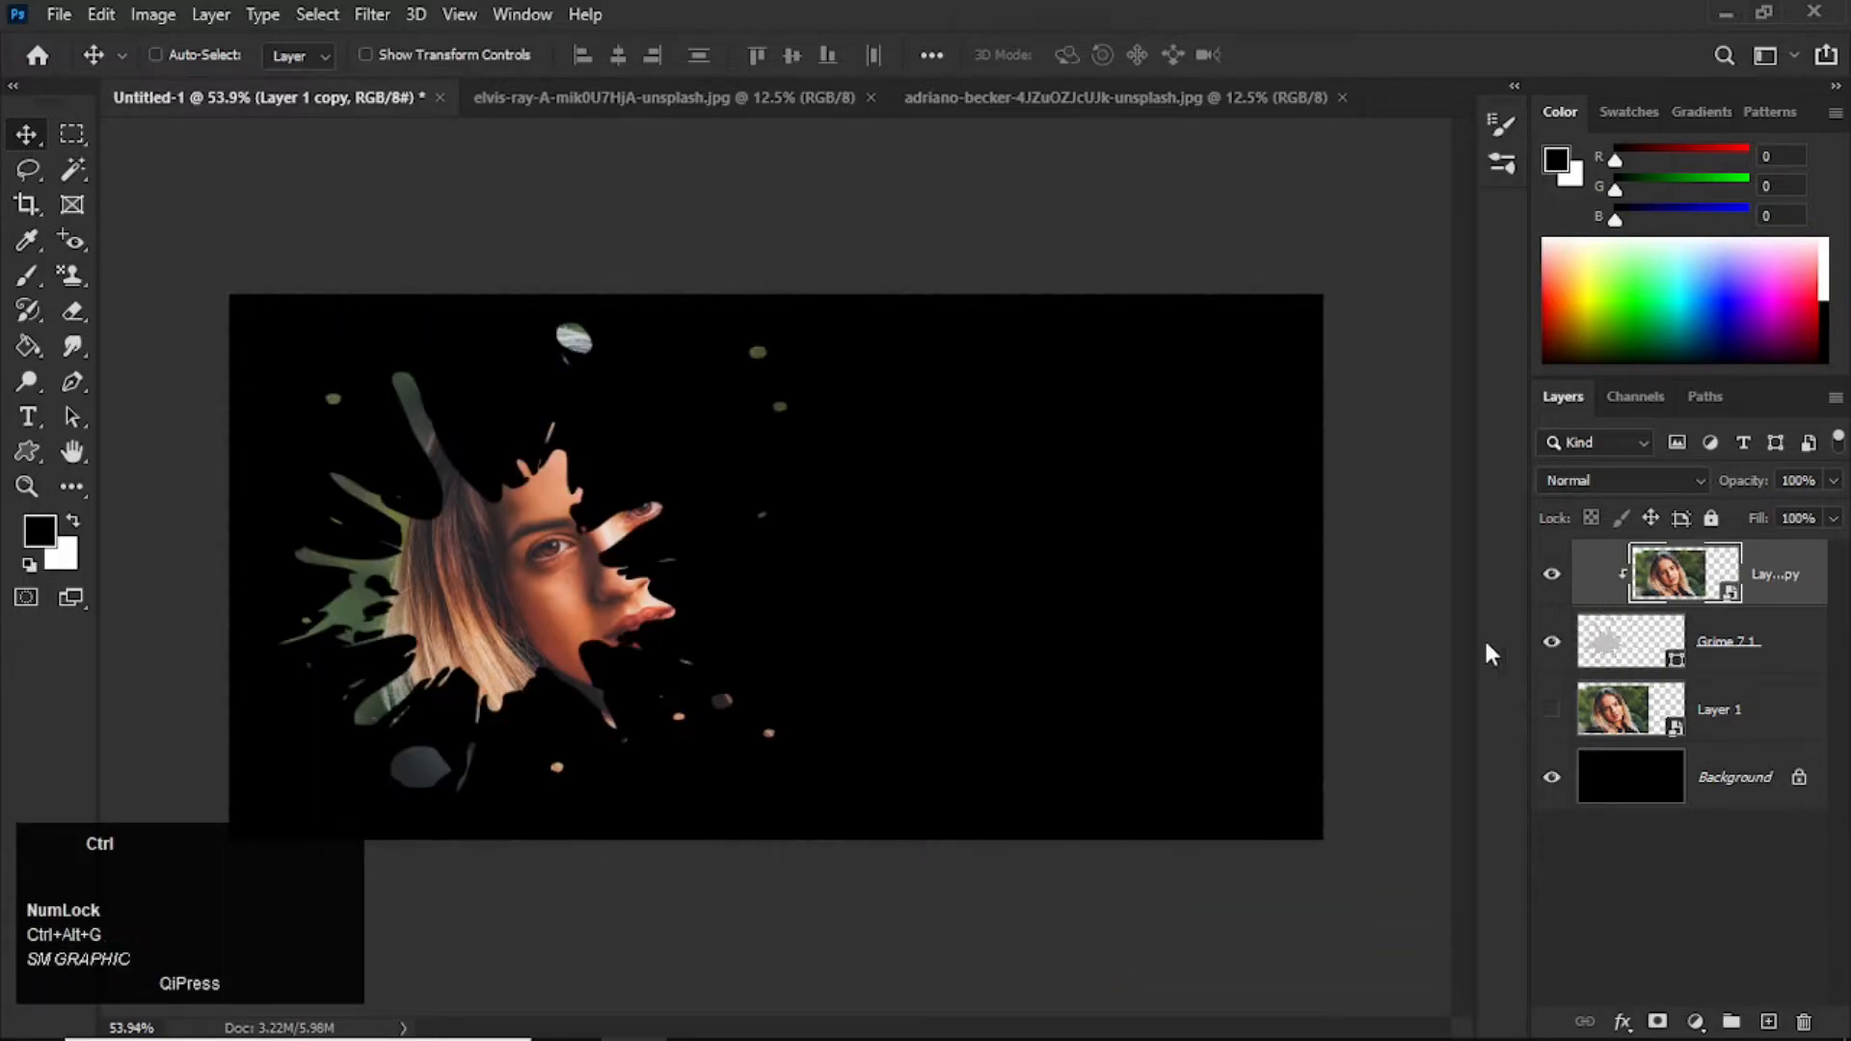
Step: Scale the clipped portrait to about 16.35% and position the face inside the splatter shape
key(ctrl+t)
drag(983, 810, 916, 756)
drag(760, 586, 747, 628)
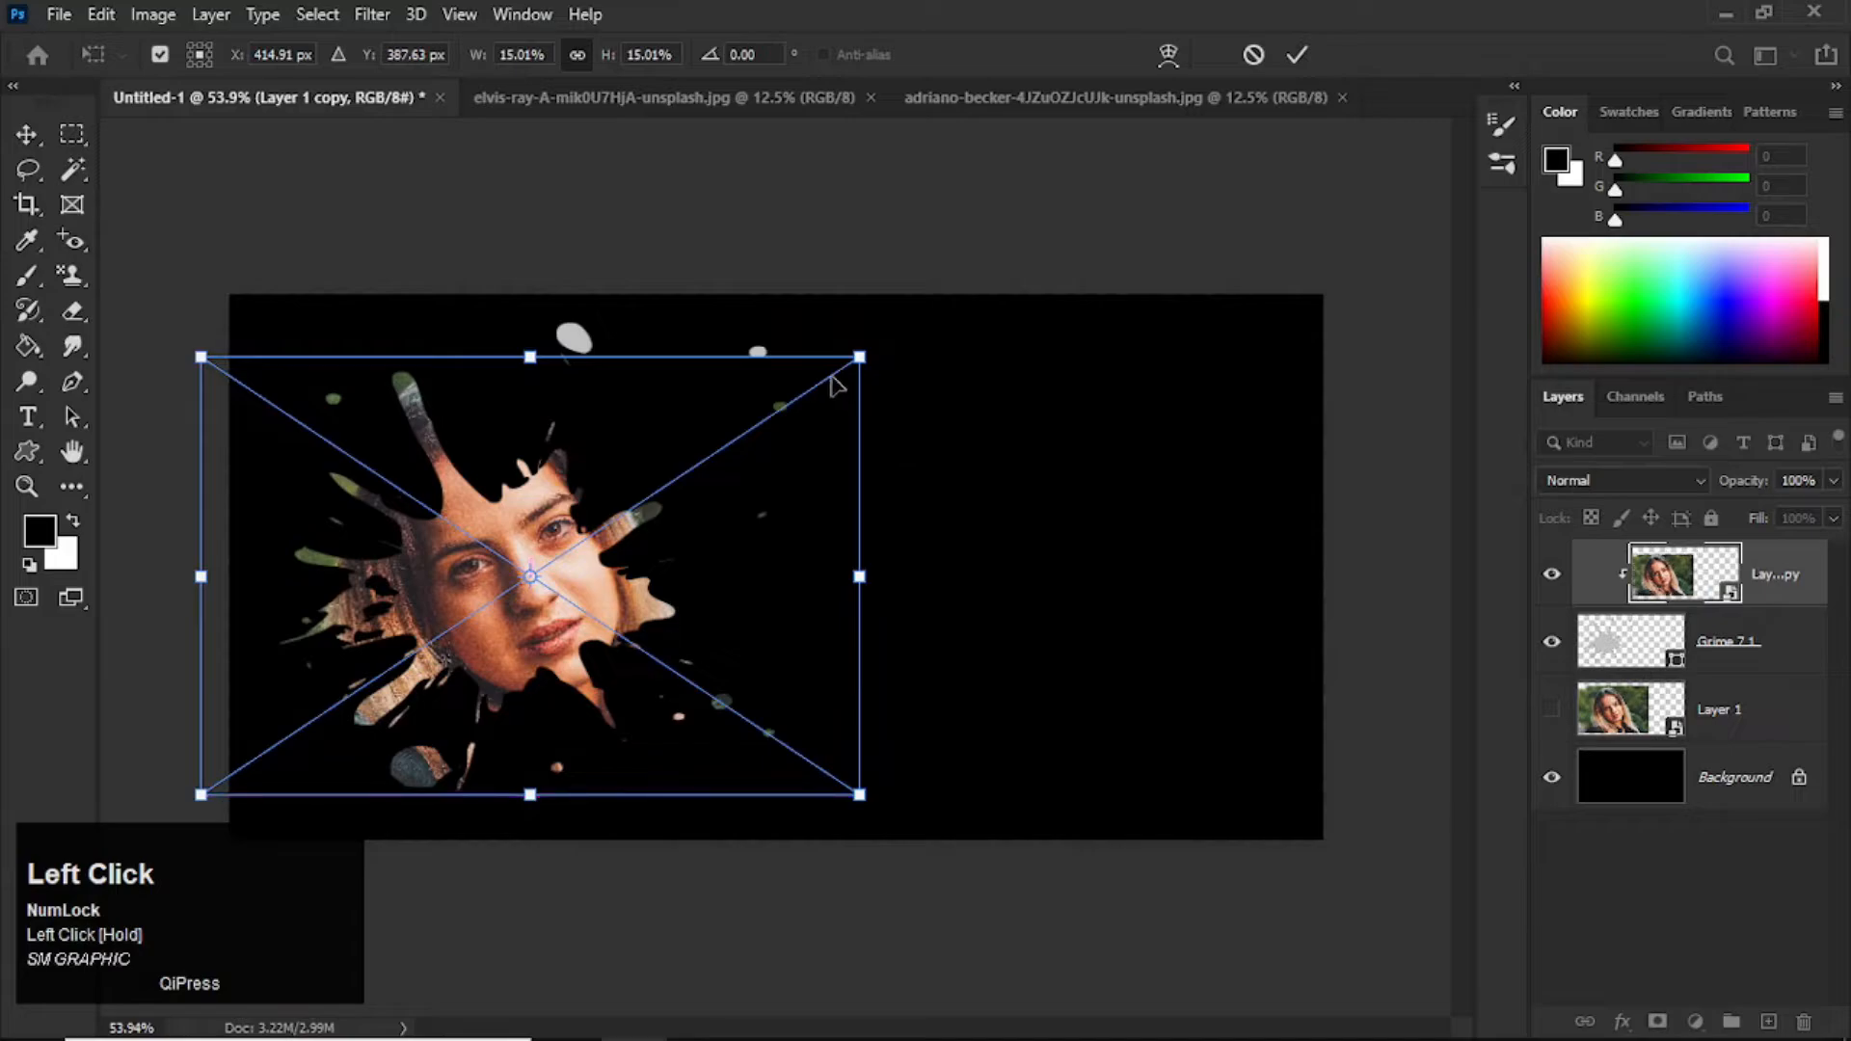
drag(865, 349, 915, 312)
drag(736, 575, 708, 540)
drag(866, 786, 847, 757)
drag(756, 627, 777, 646)
drag(864, 781, 891, 799)
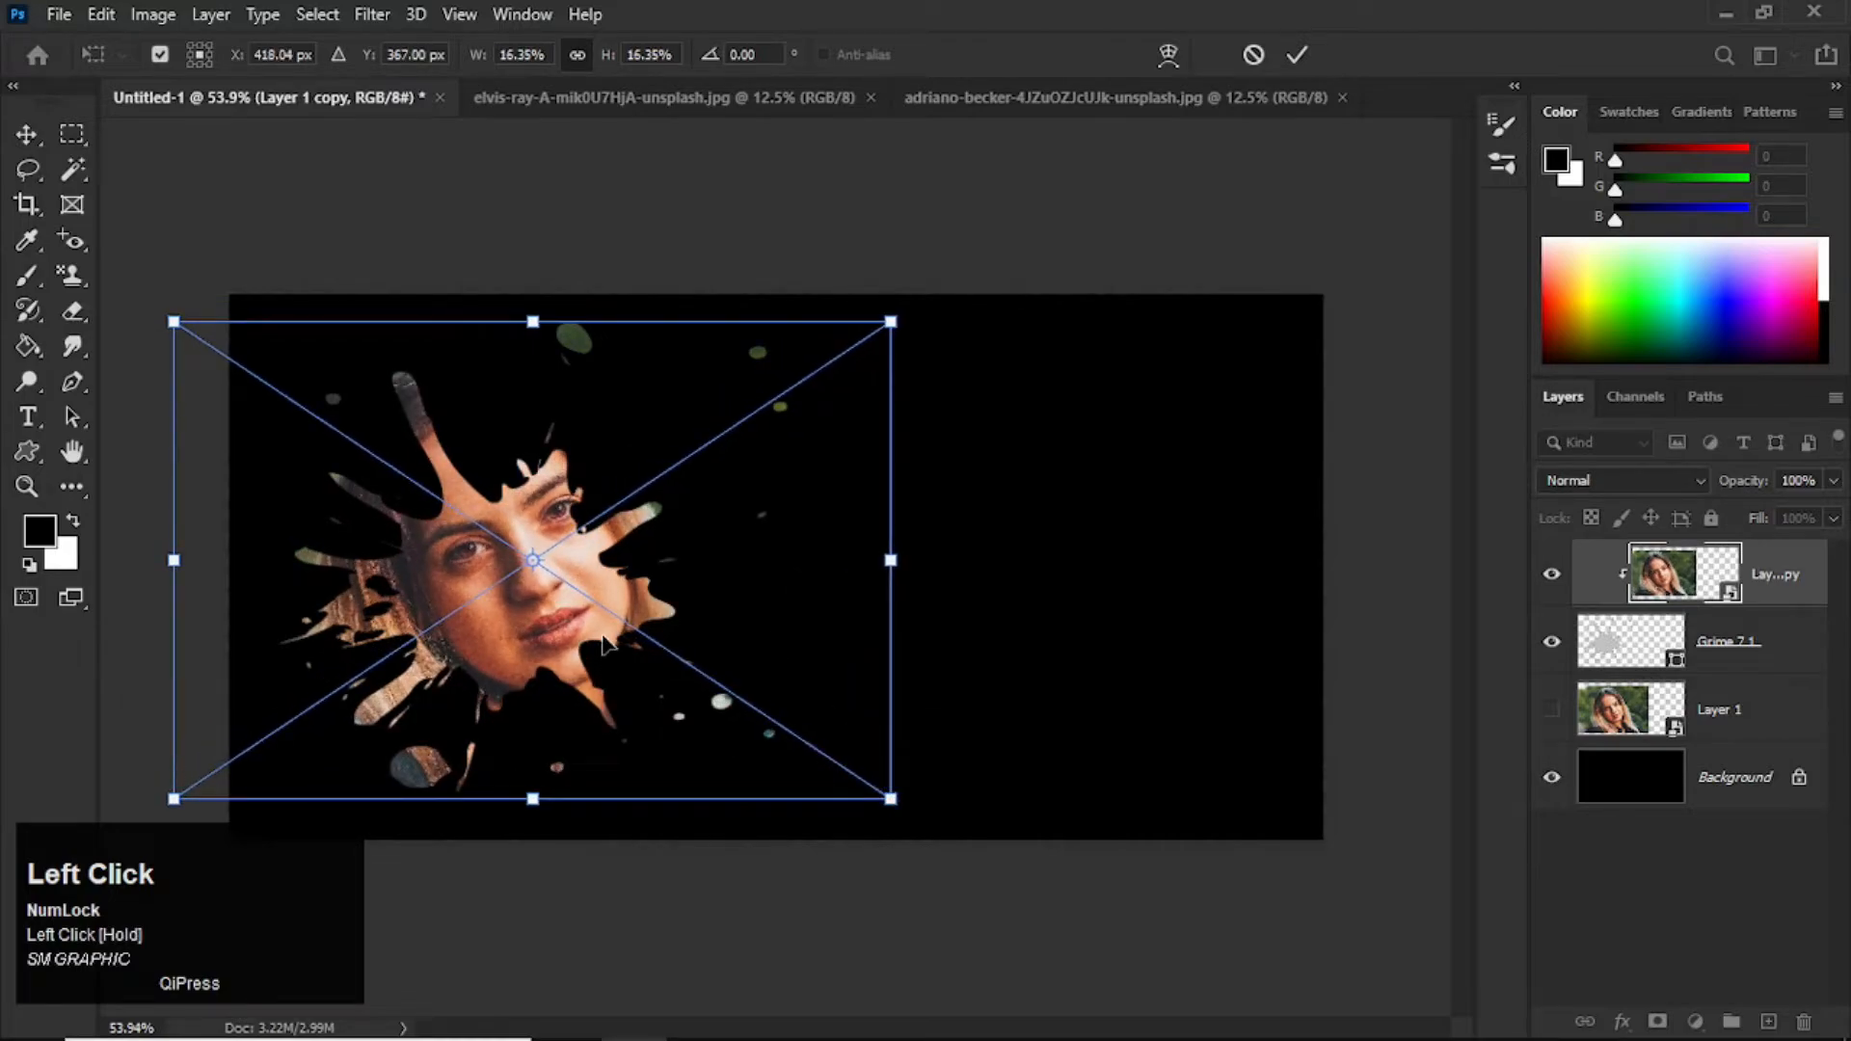
double_click(603, 634)
drag(577, 597, 552, 593)
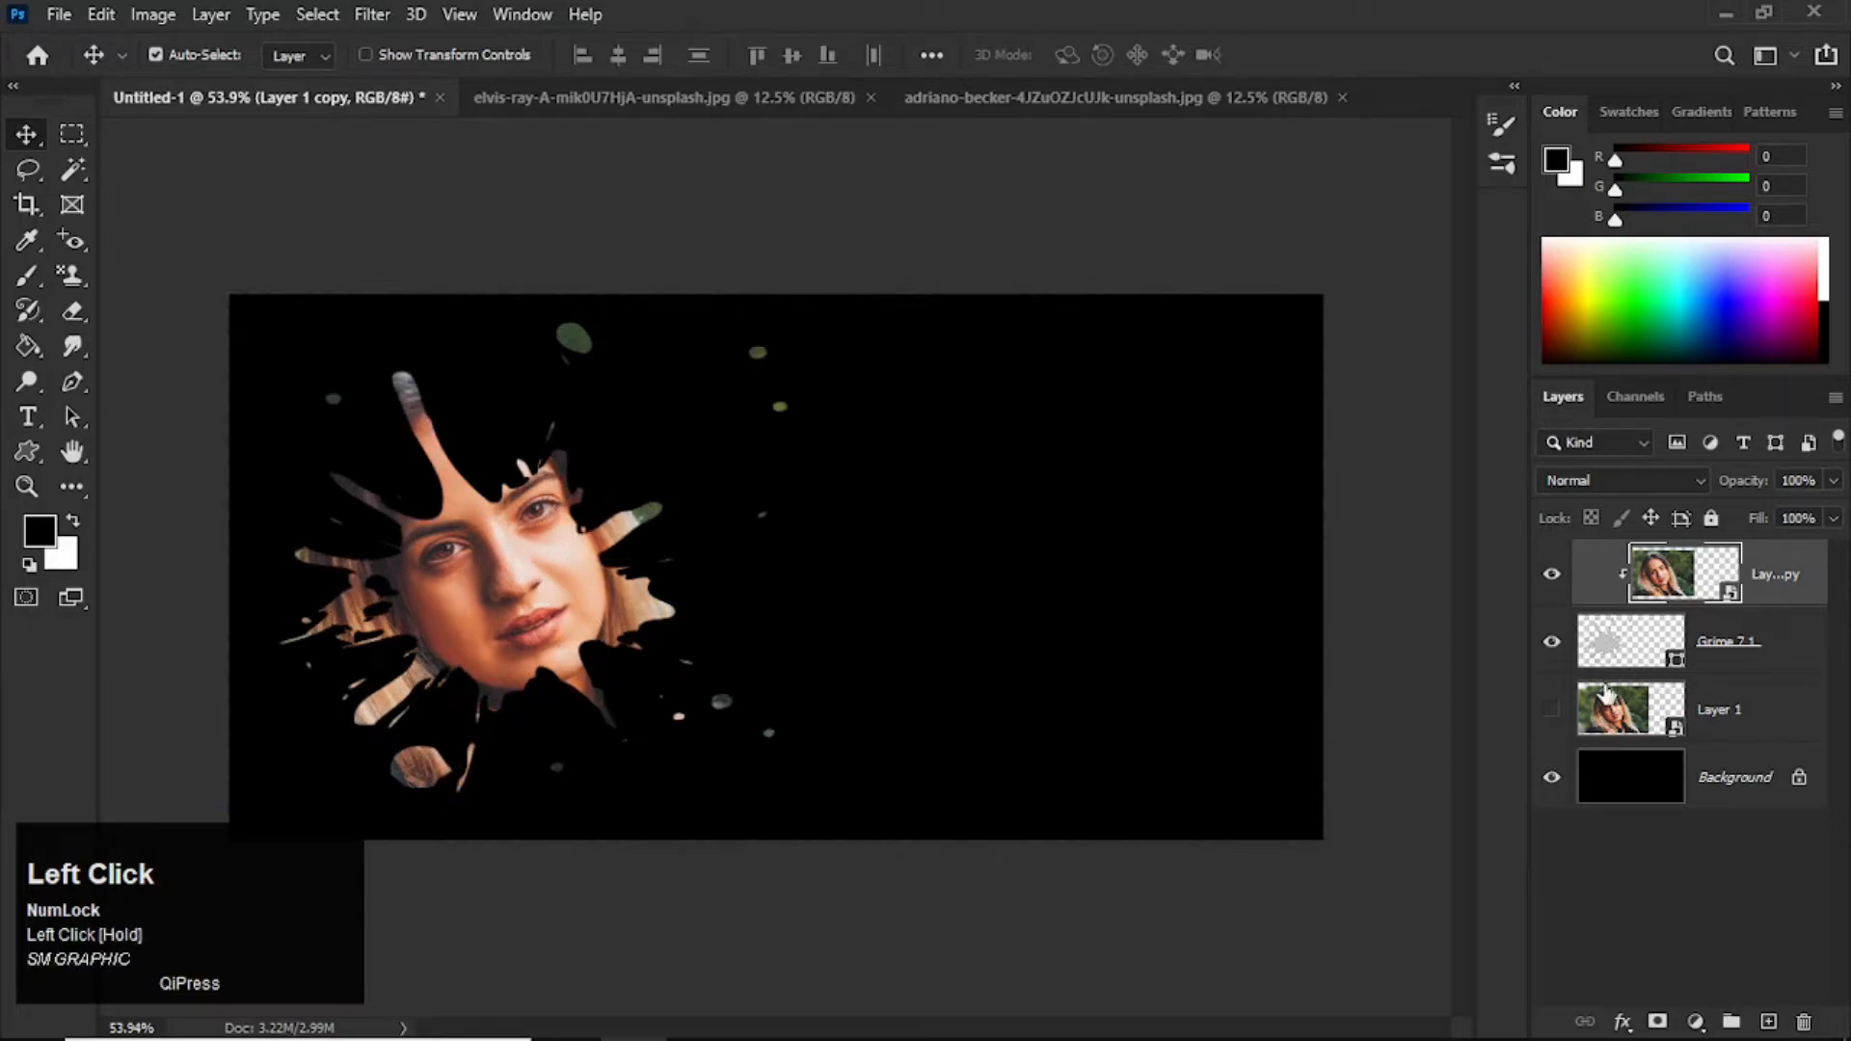
Step: Raise the original portrait layer to the top of the layer stack, show it and move it toward the canvas's right half
click(1605, 694)
drag(1615, 725, 1596, 597)
click(1551, 574)
drag(868, 608, 1162, 571)
Step: Flip the original portrait horizontally, enlarge it to about 20.63% and place it over the right part of the canvas
key(ctrl+t)
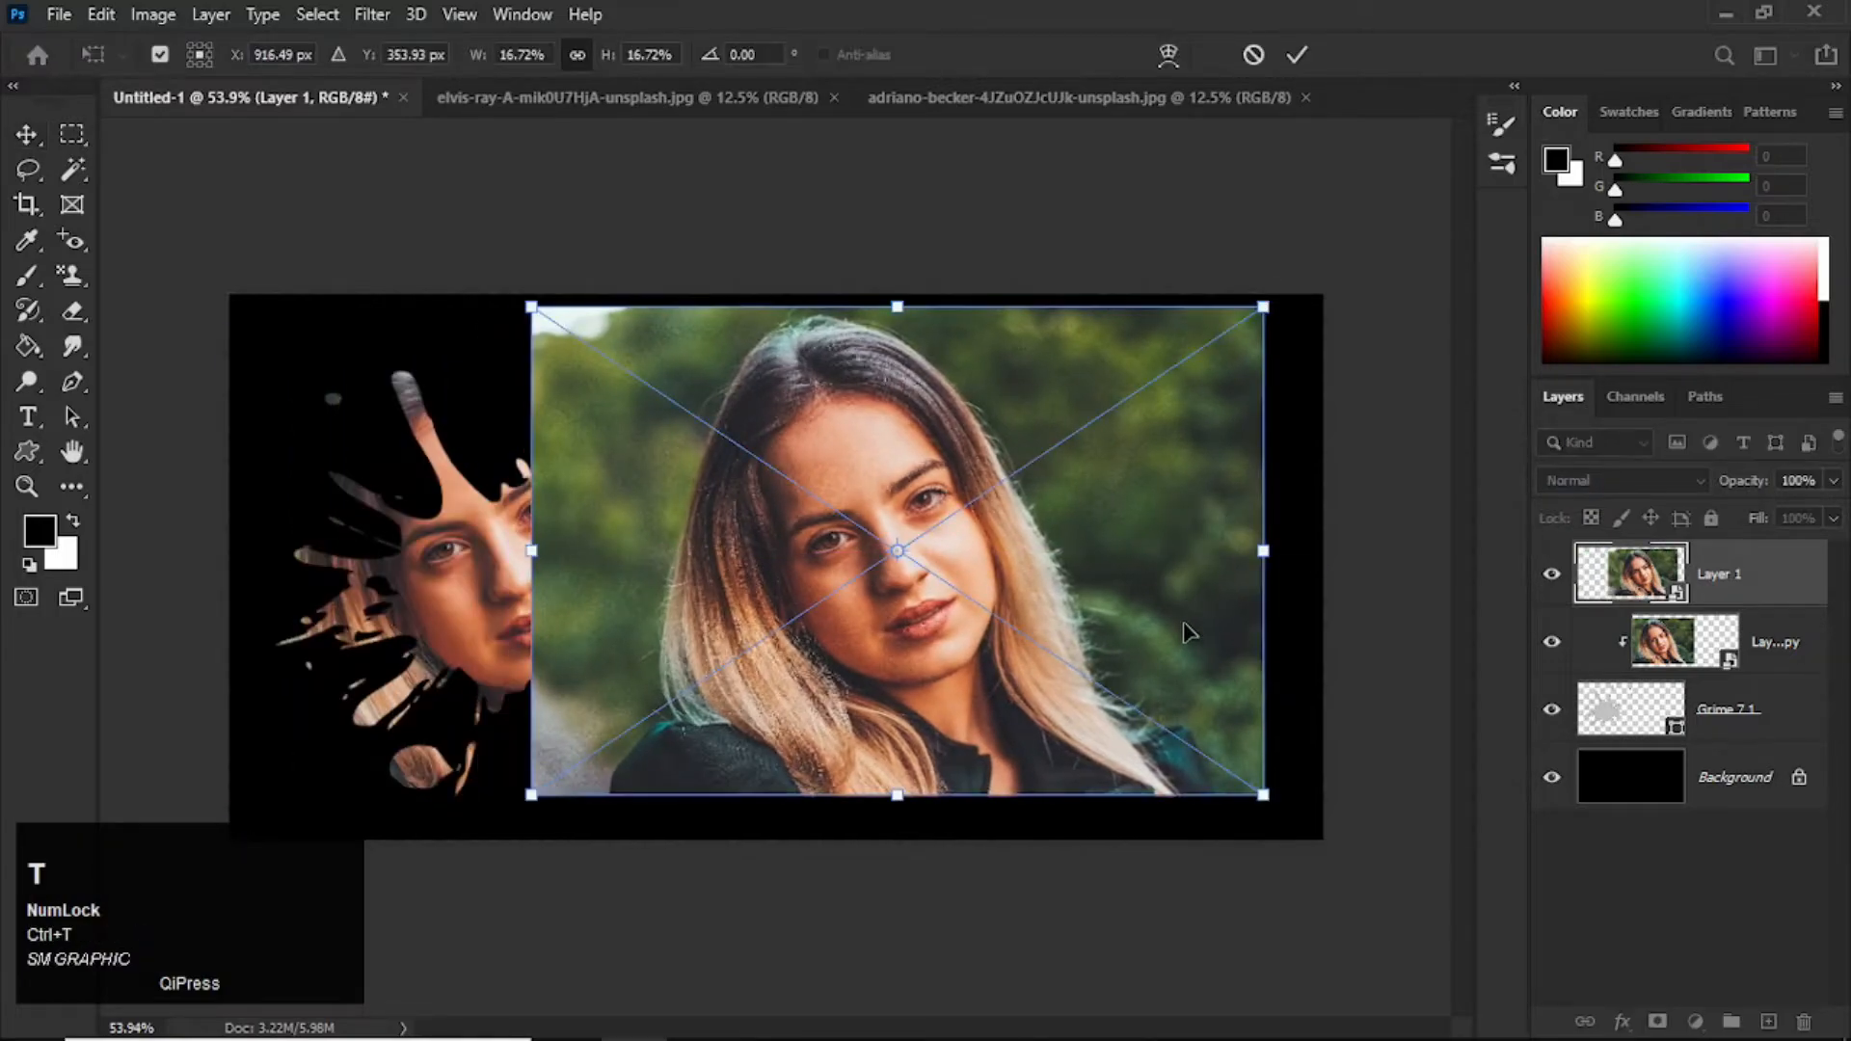
right_click(1099, 474)
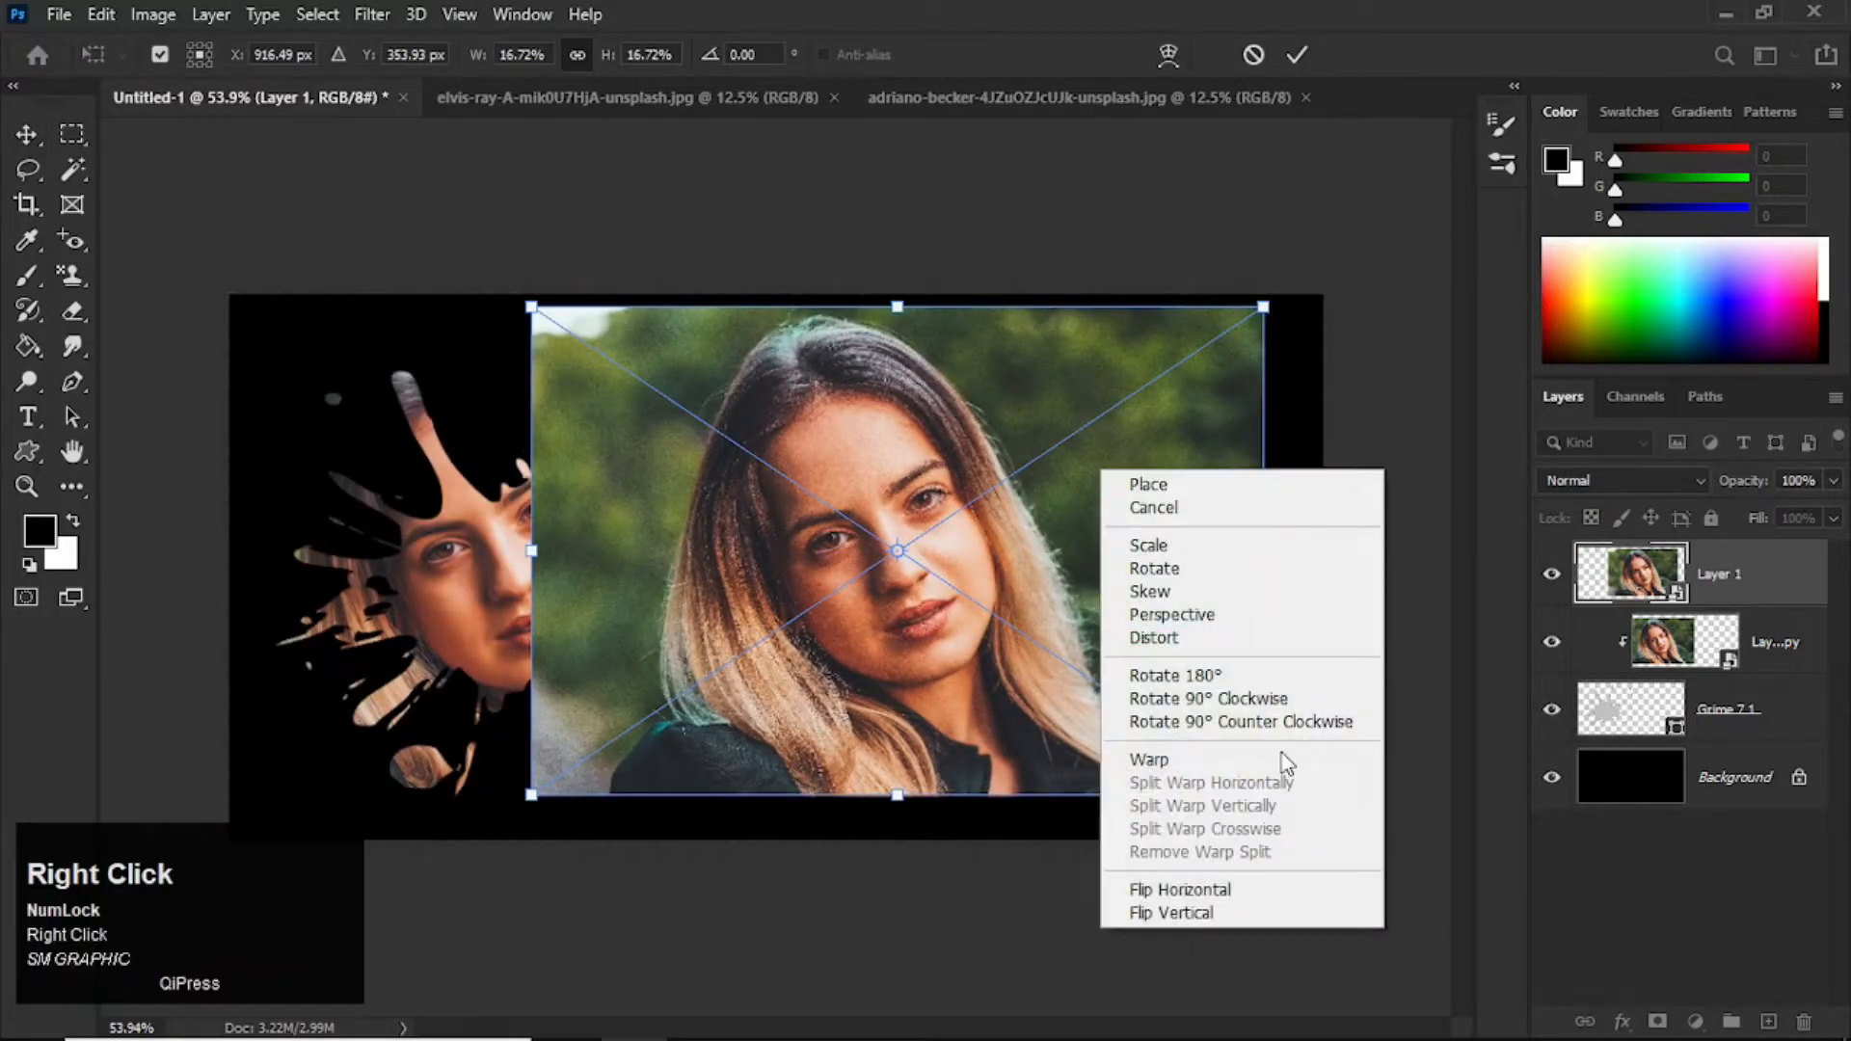
click(1249, 898)
drag(1075, 611, 1231, 596)
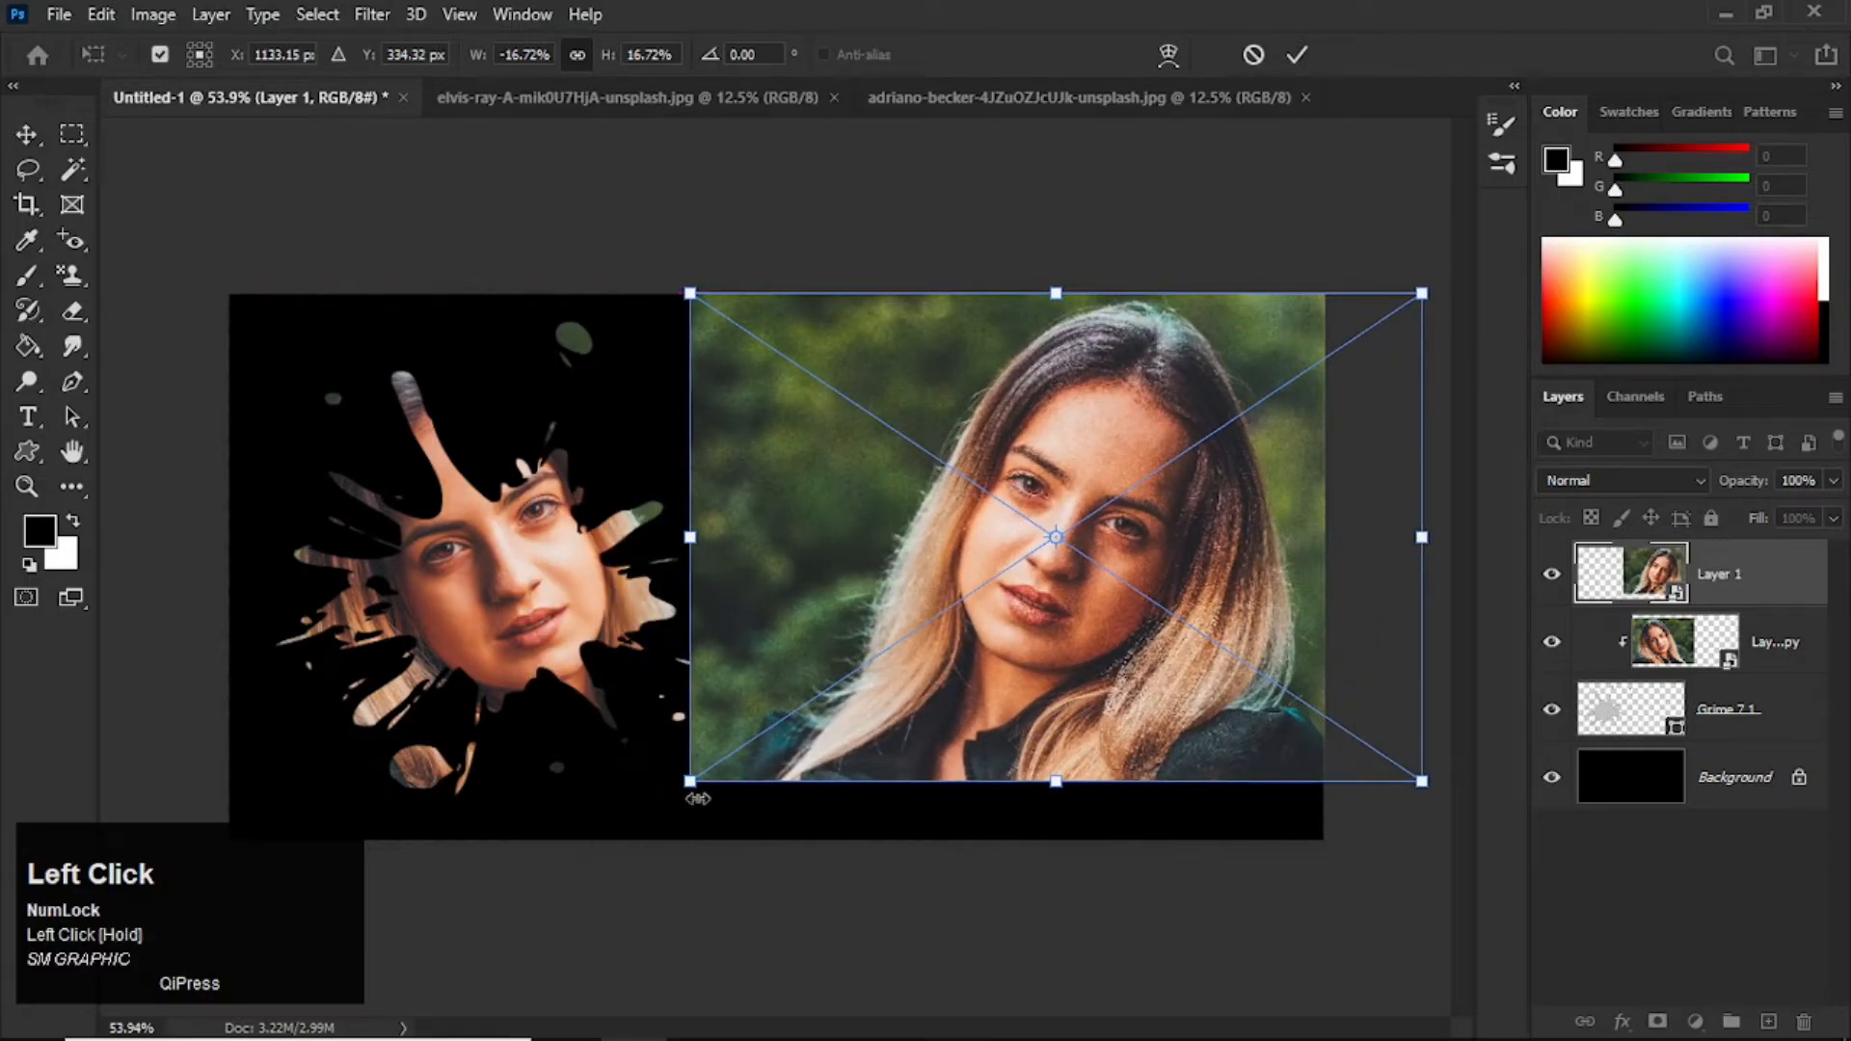
drag(689, 791, 564, 879)
drag(1028, 719, 1082, 716)
drag(629, 853, 569, 893)
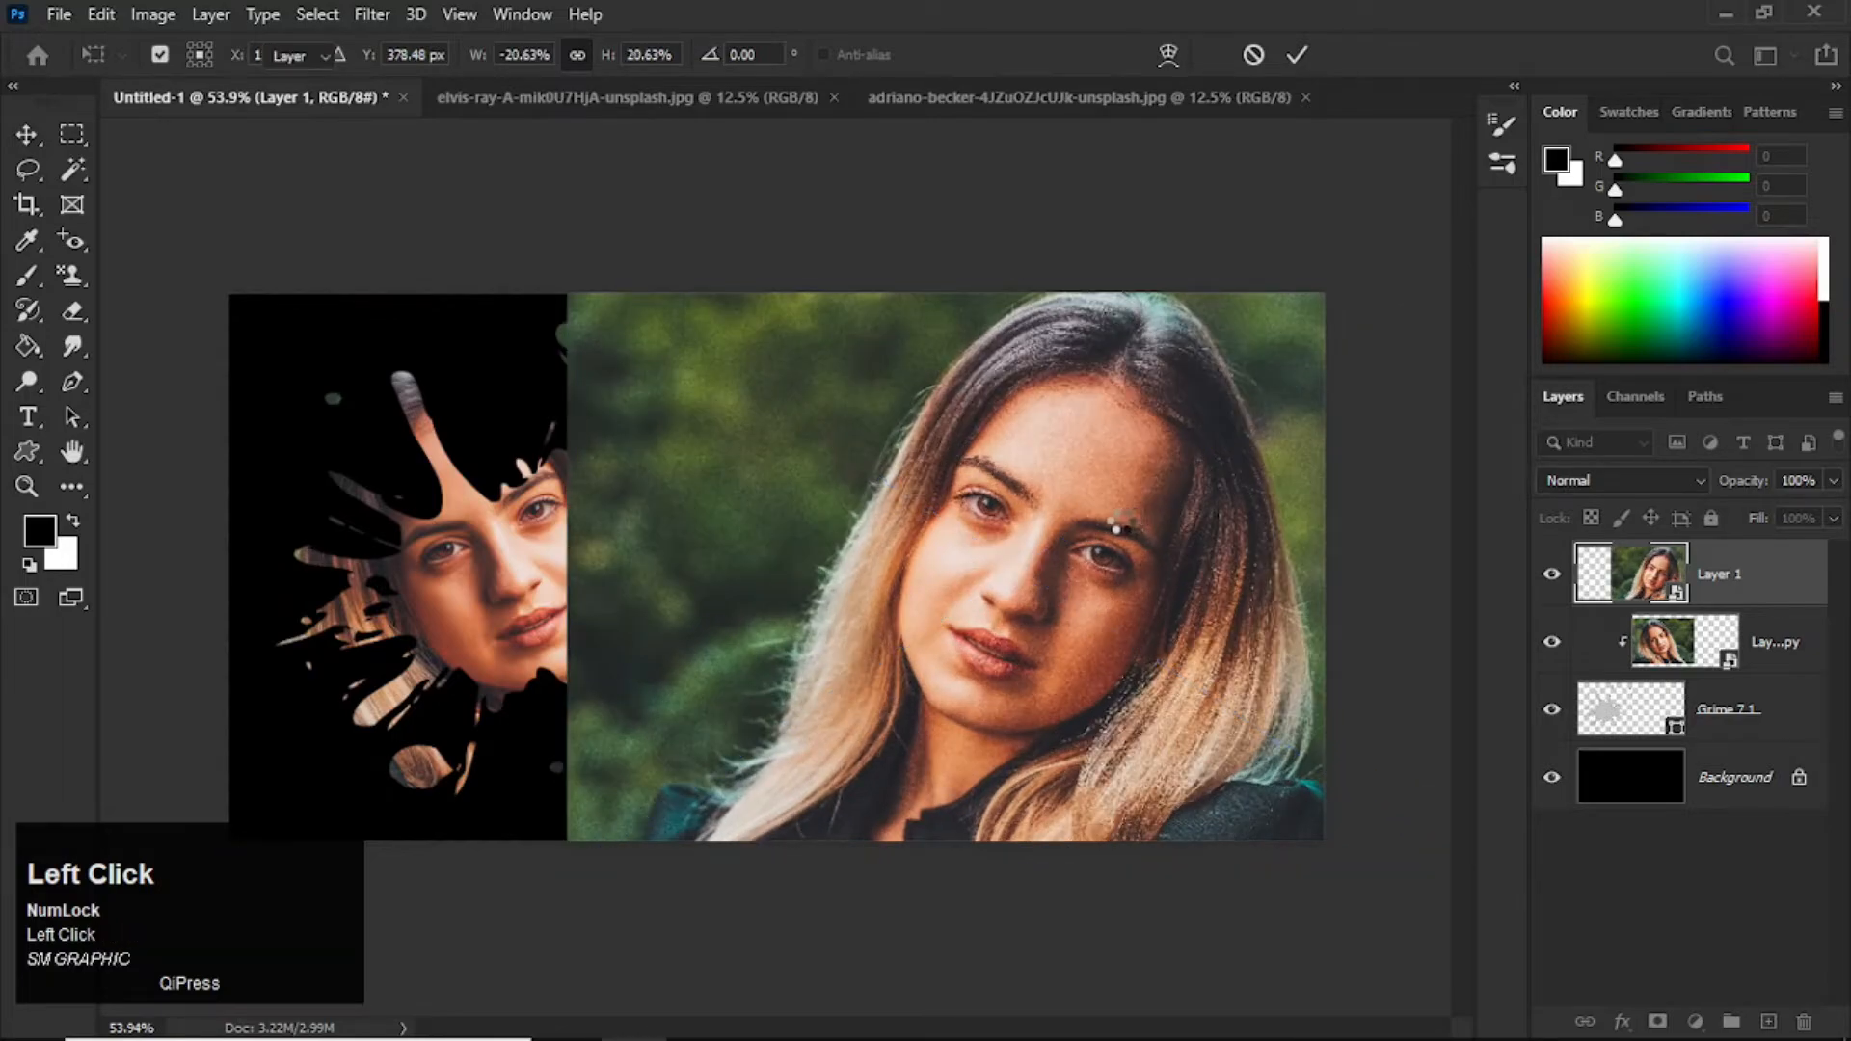
double_click(1119, 571)
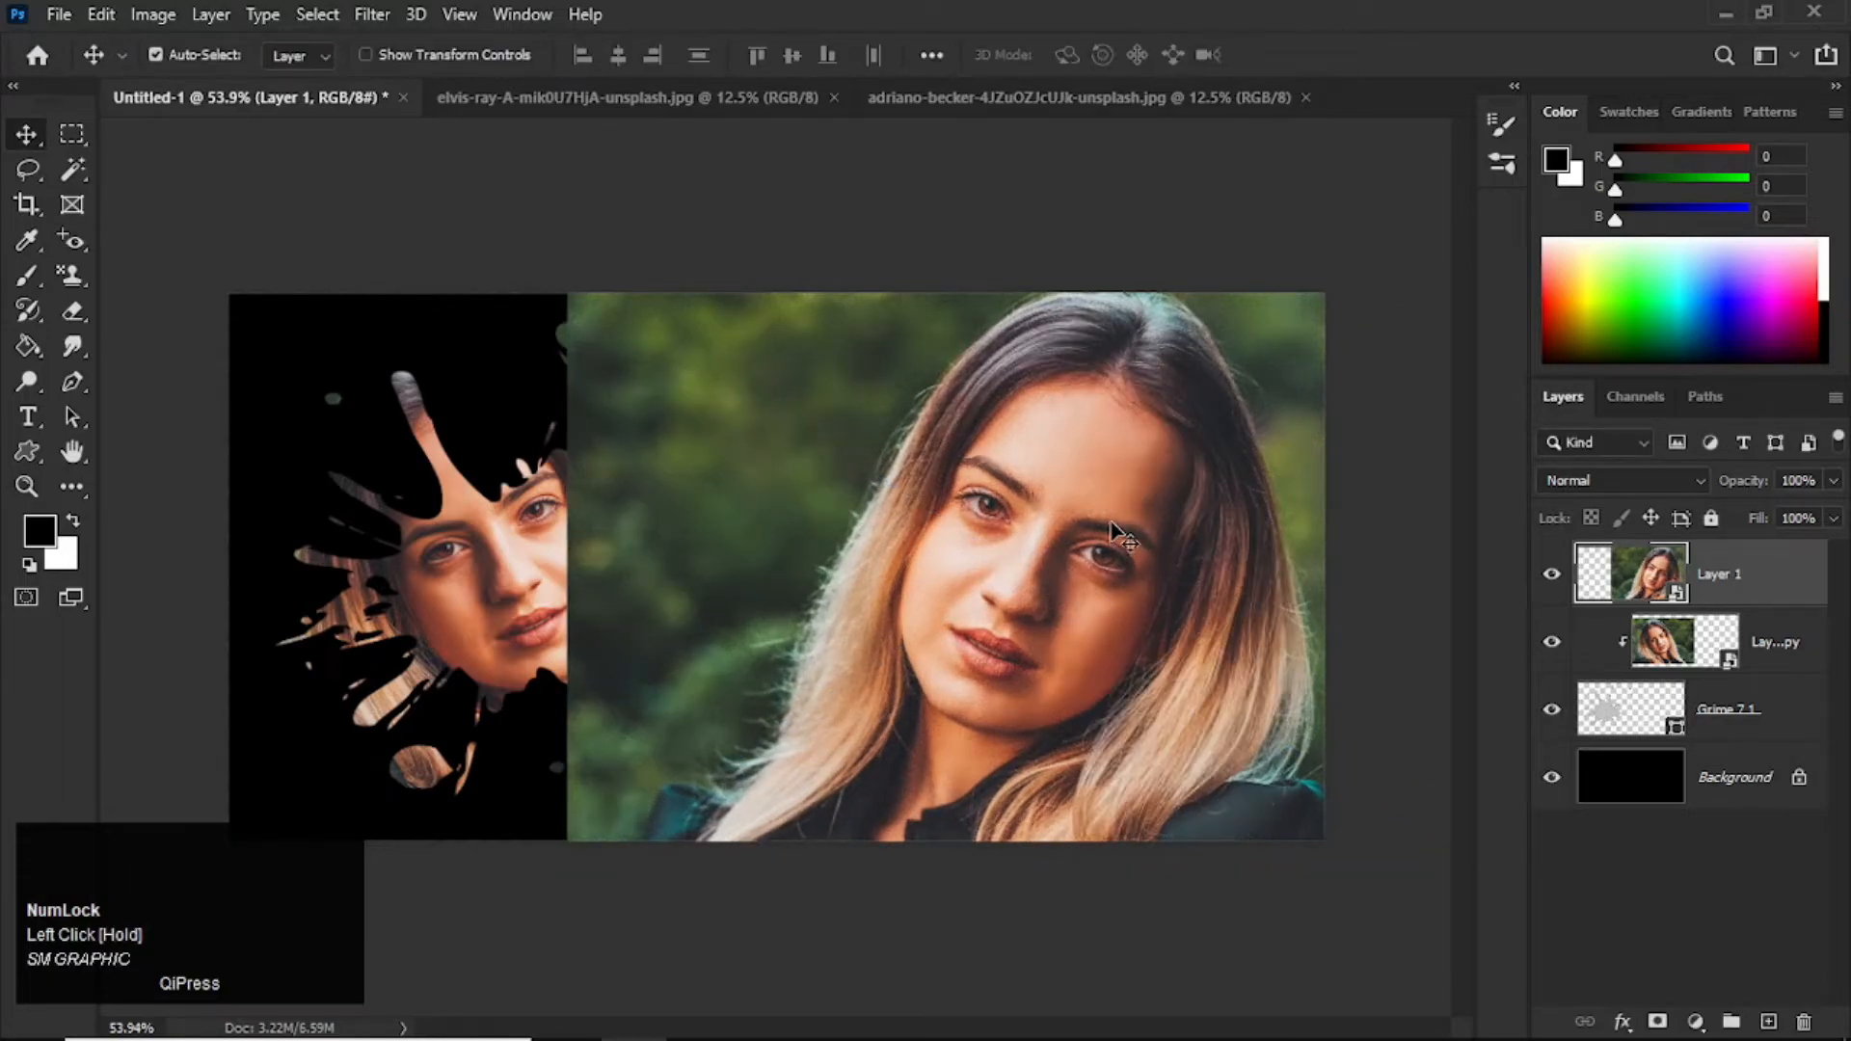
Step: Apply a Black & White adjustment with its default settings to the flipped portrait
click(154, 16)
mouse_move(213, 85)
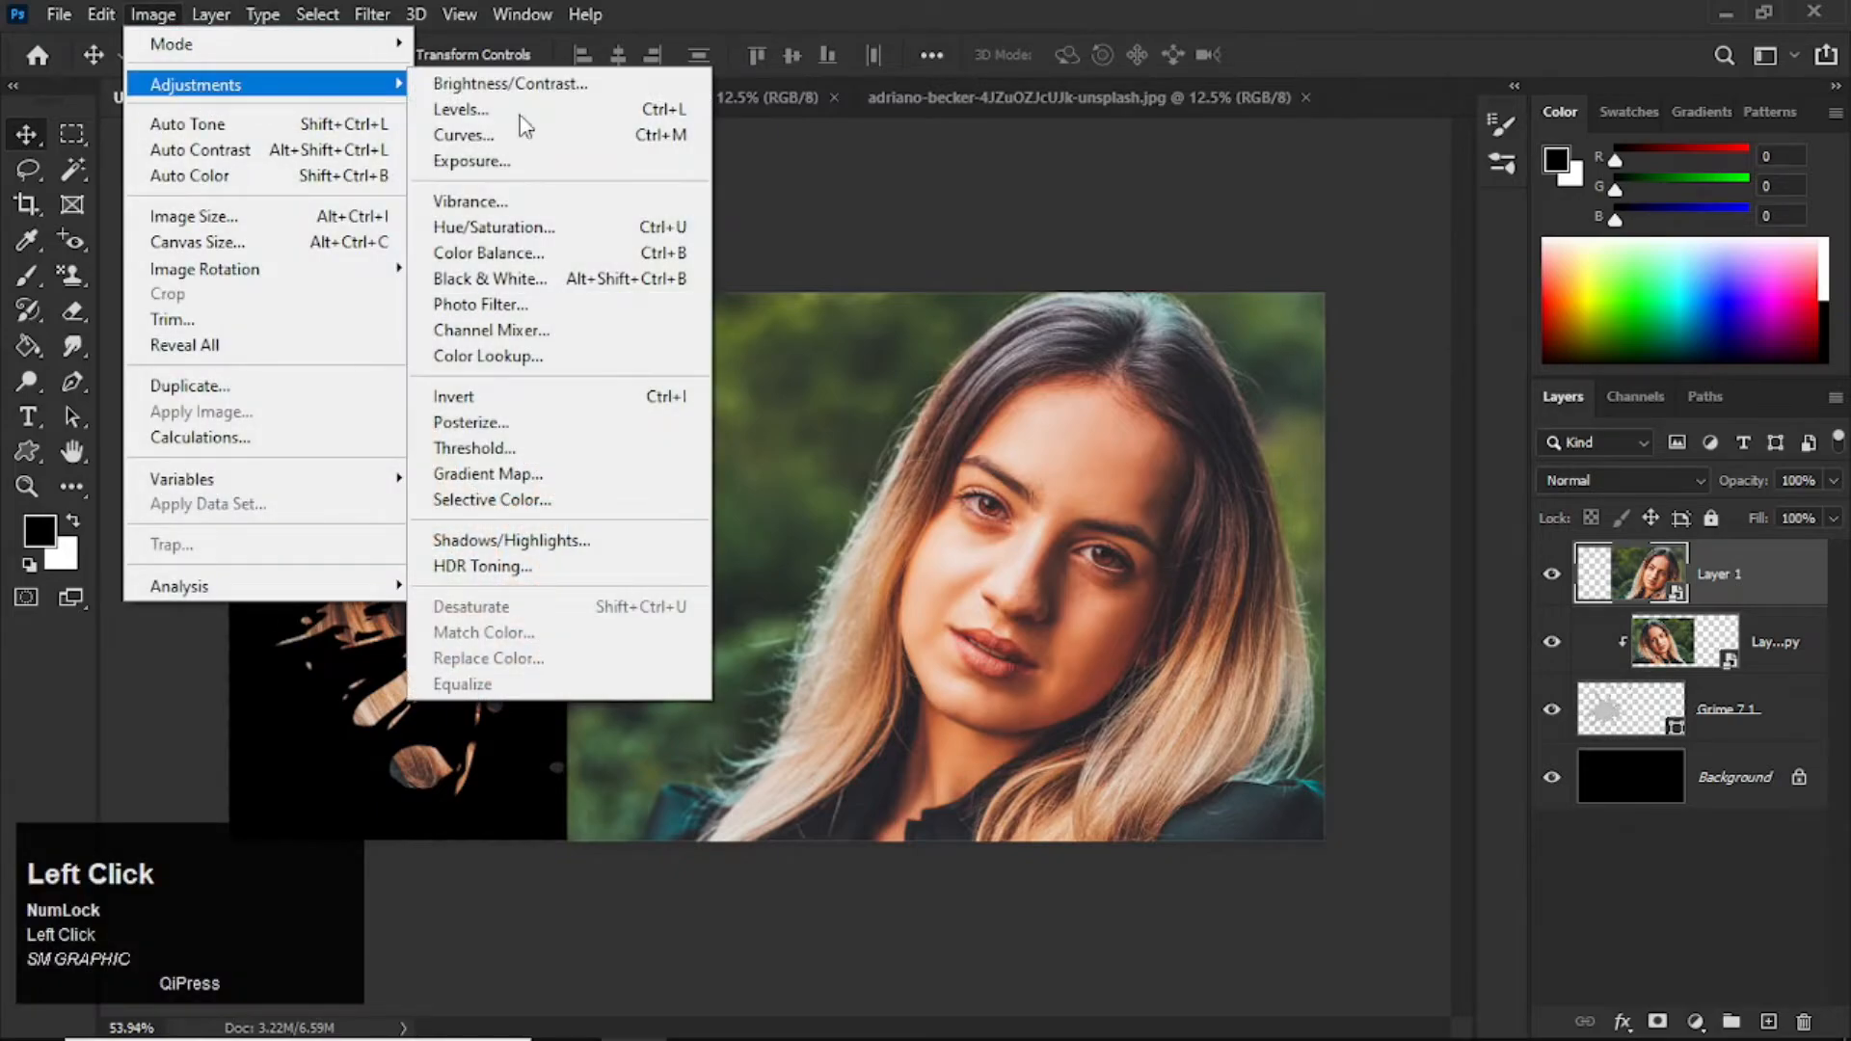
click(642, 301)
click(1121, 114)
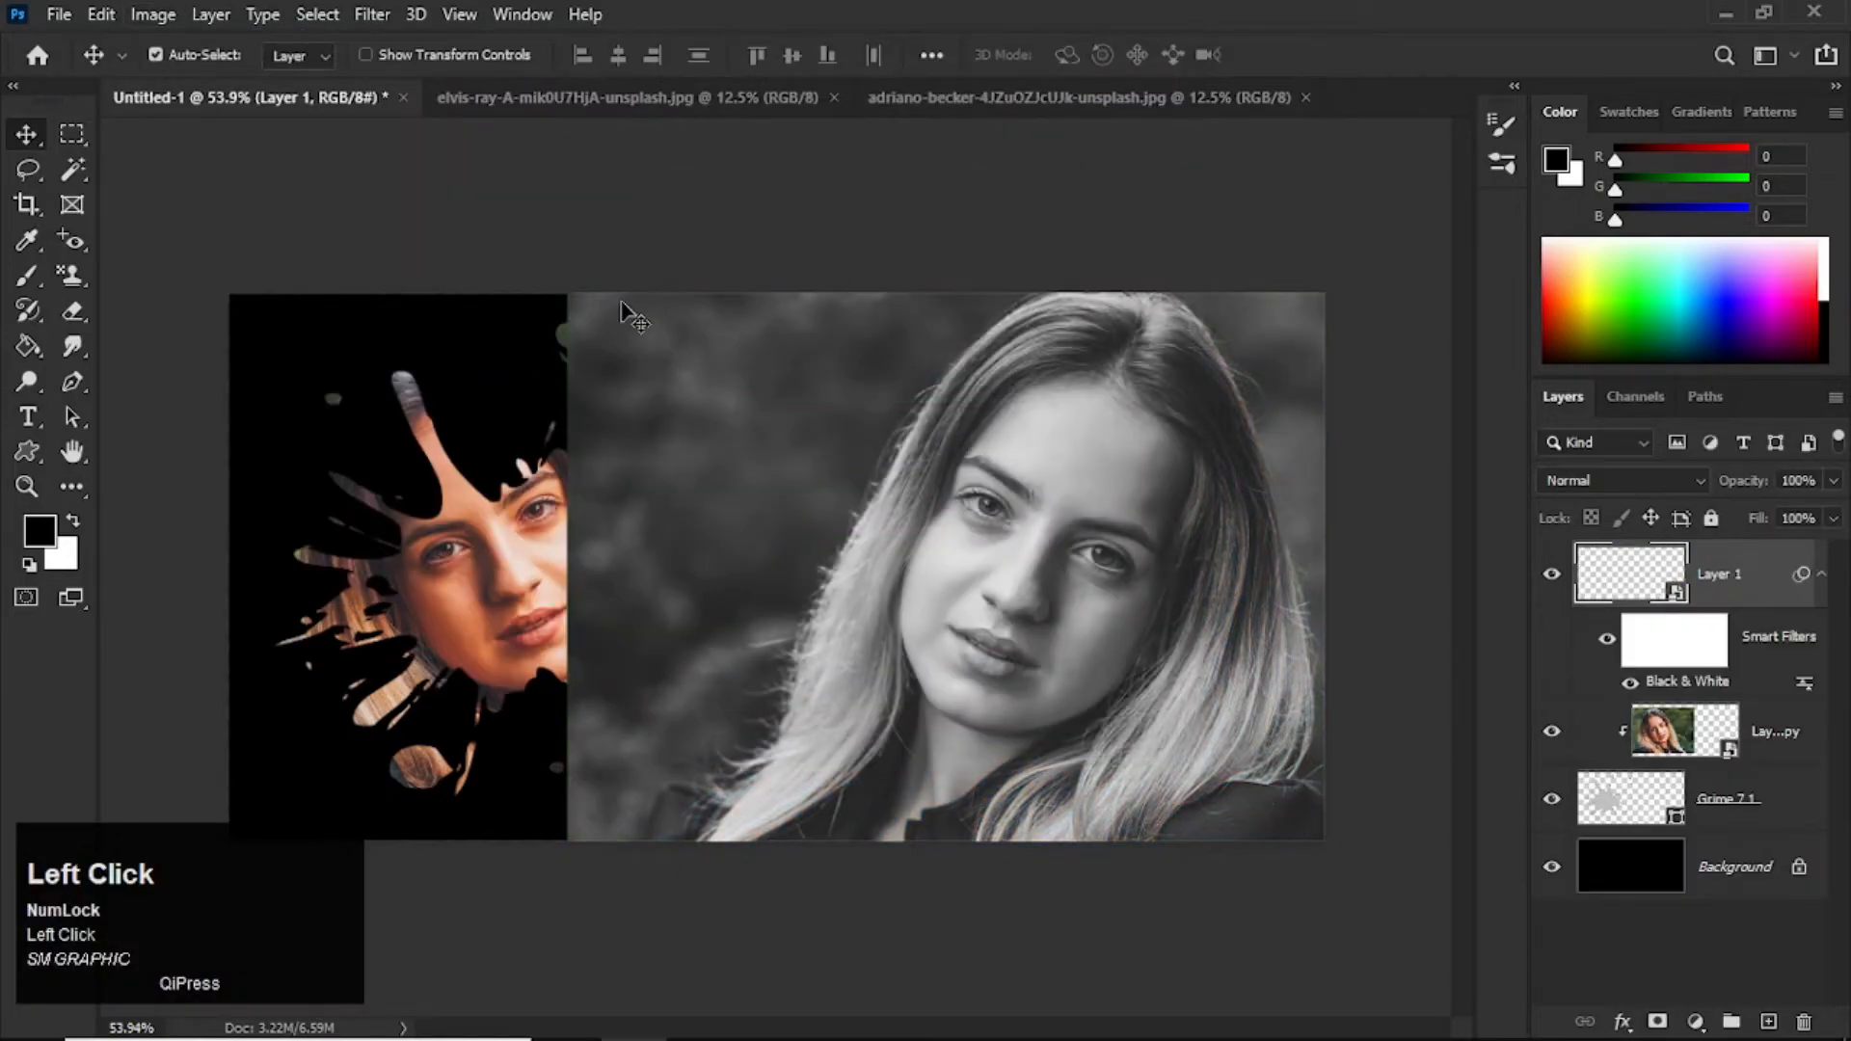
Step: Add a layer mask to the black-and-white portrait and fade its left edge with a 500 px Soft Round black brush
click(1658, 1022)
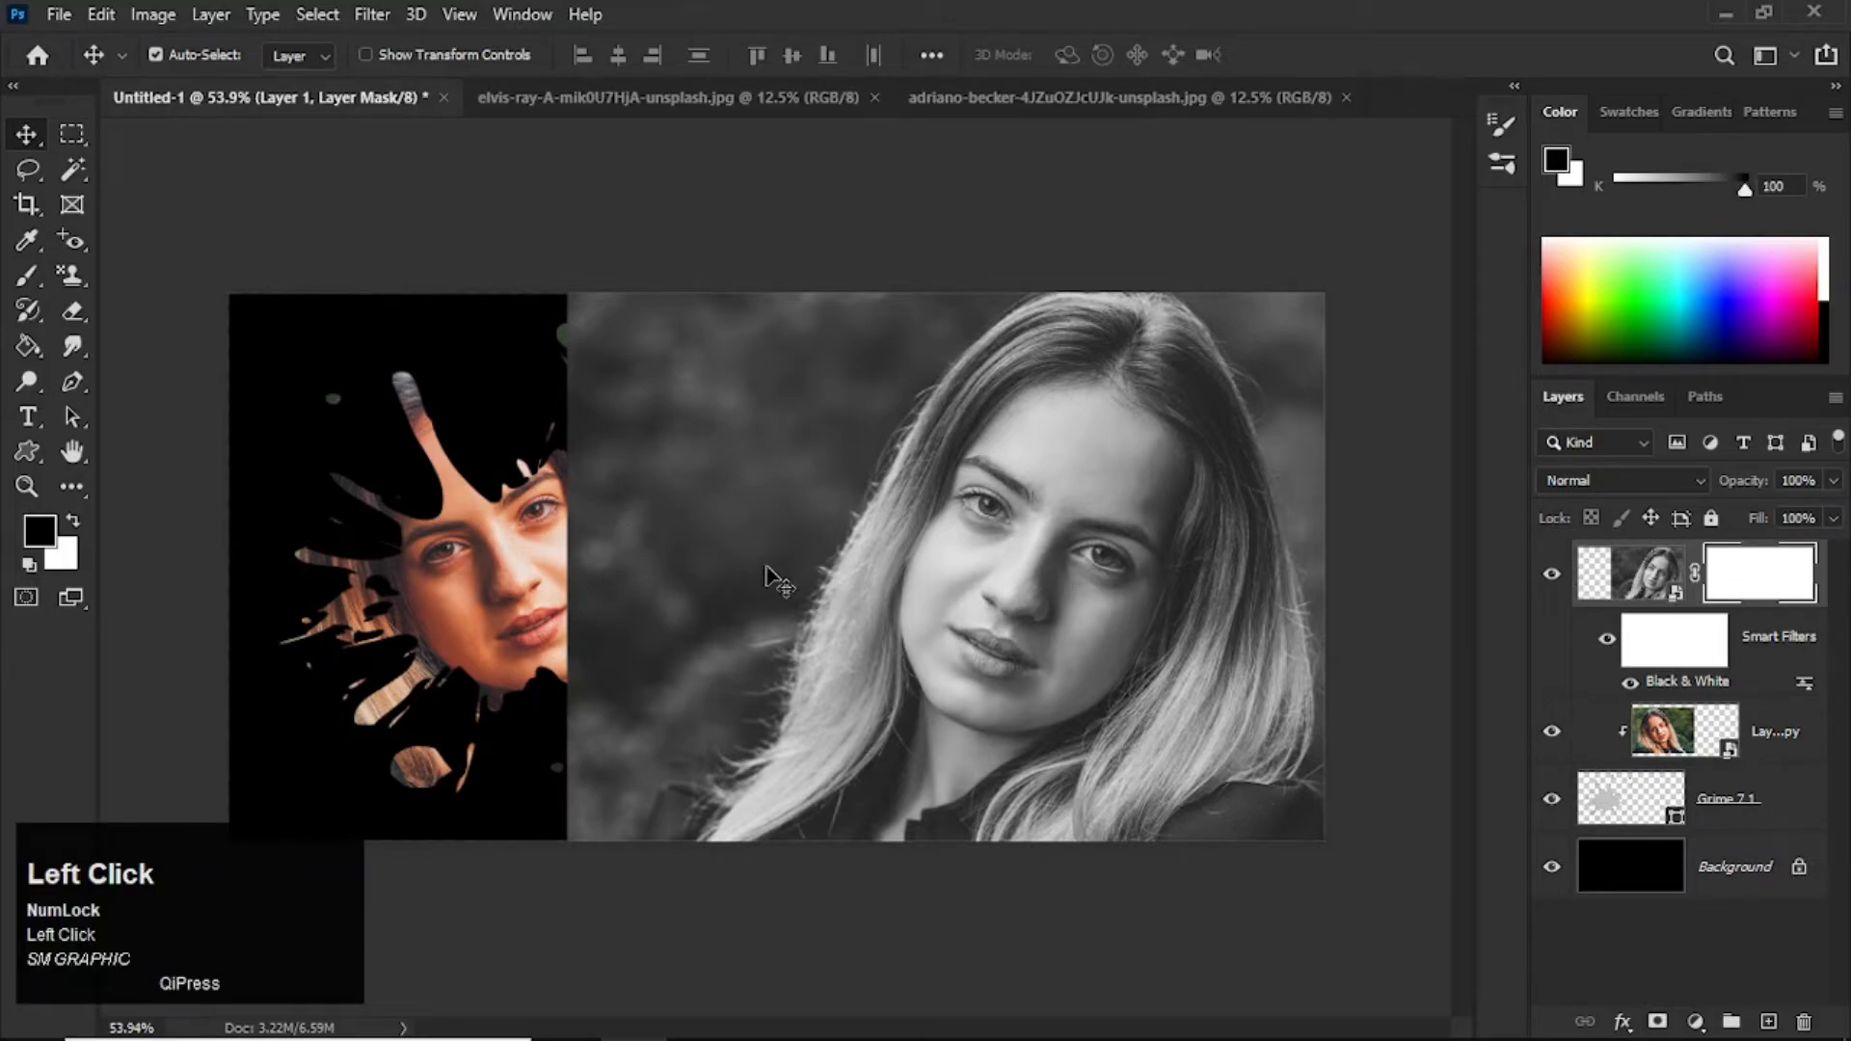
key(b)
right_click(731, 442)
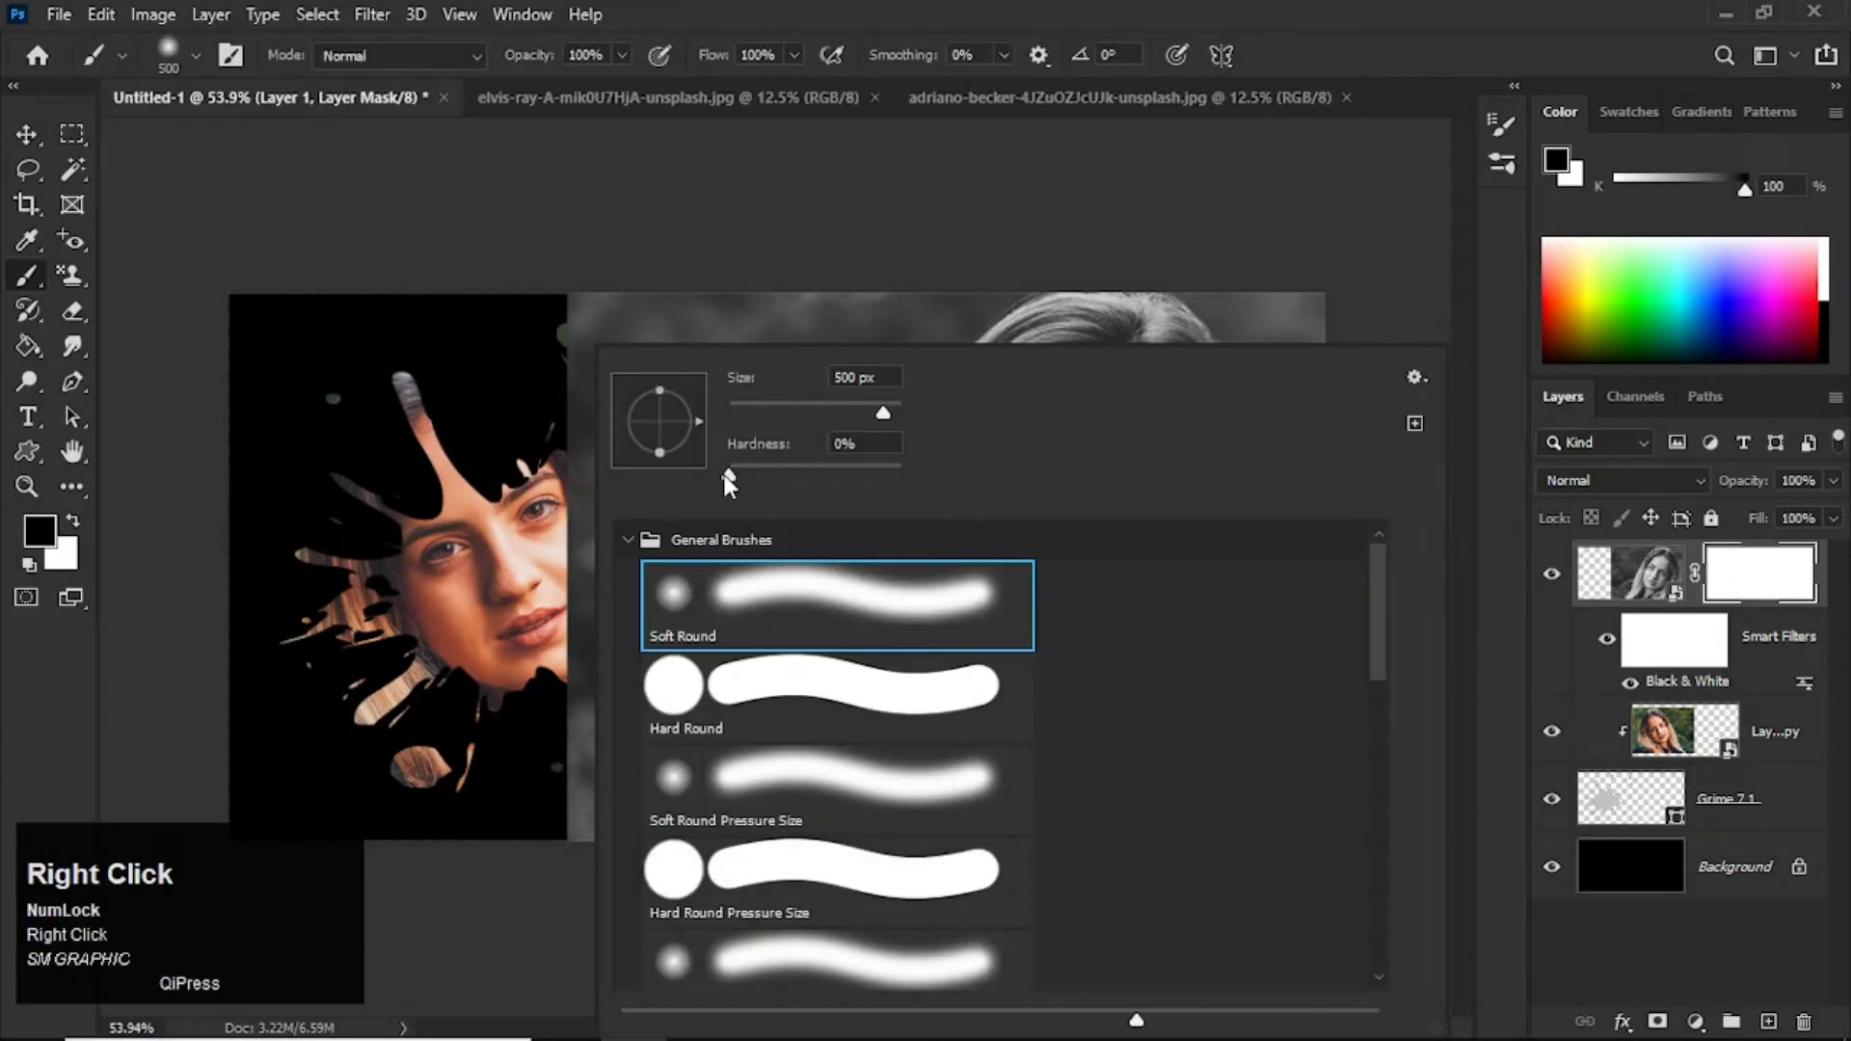
click(1292, 92)
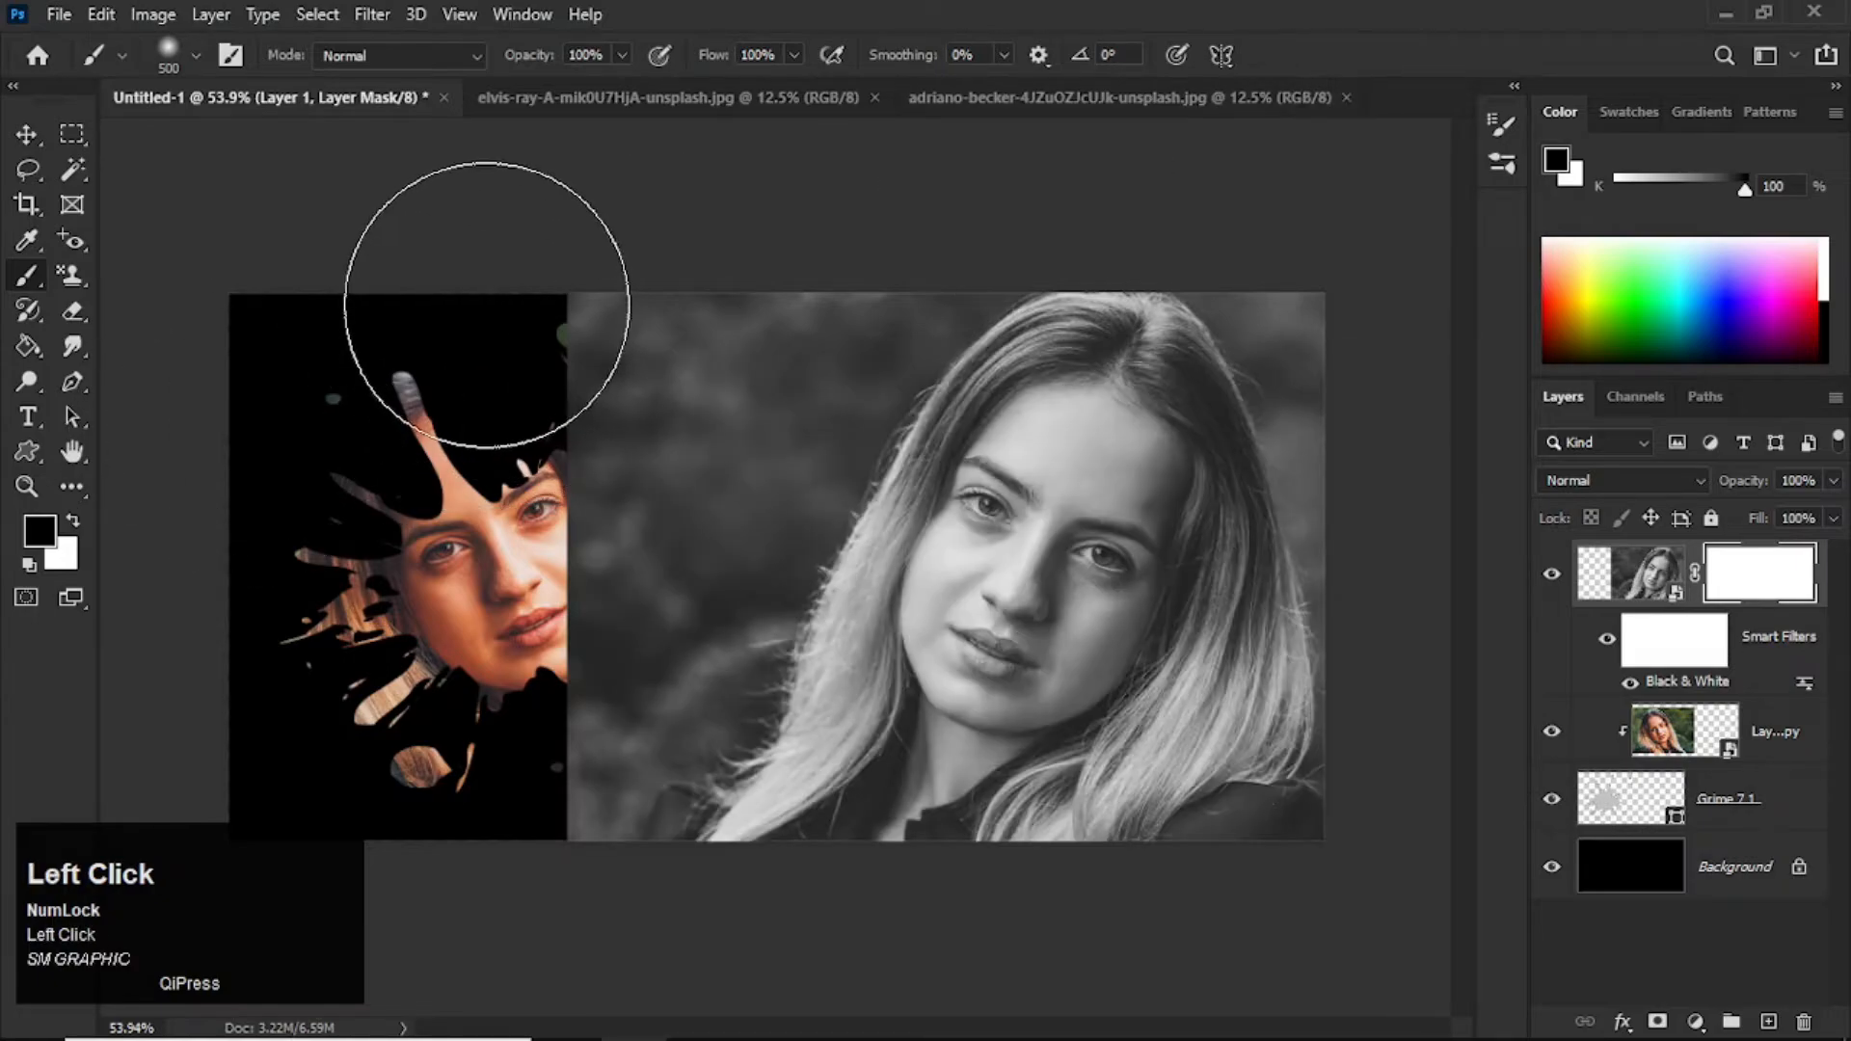
mouse_move(462, 338)
mouse_down()
mouse_move(532, 341)
mouse_move(524, 292)
mouse_move(542, 663)
mouse_move(439, 612)
mouse_move(531, 647)
mouse_move(445, 793)
mouse_move(553, 330)
mouse_move(567, 353)
mouse_move(607, 283)
mouse_move(551, 290)
mouse_move(465, 809)
mouse_move(493, 852)
mouse_up()
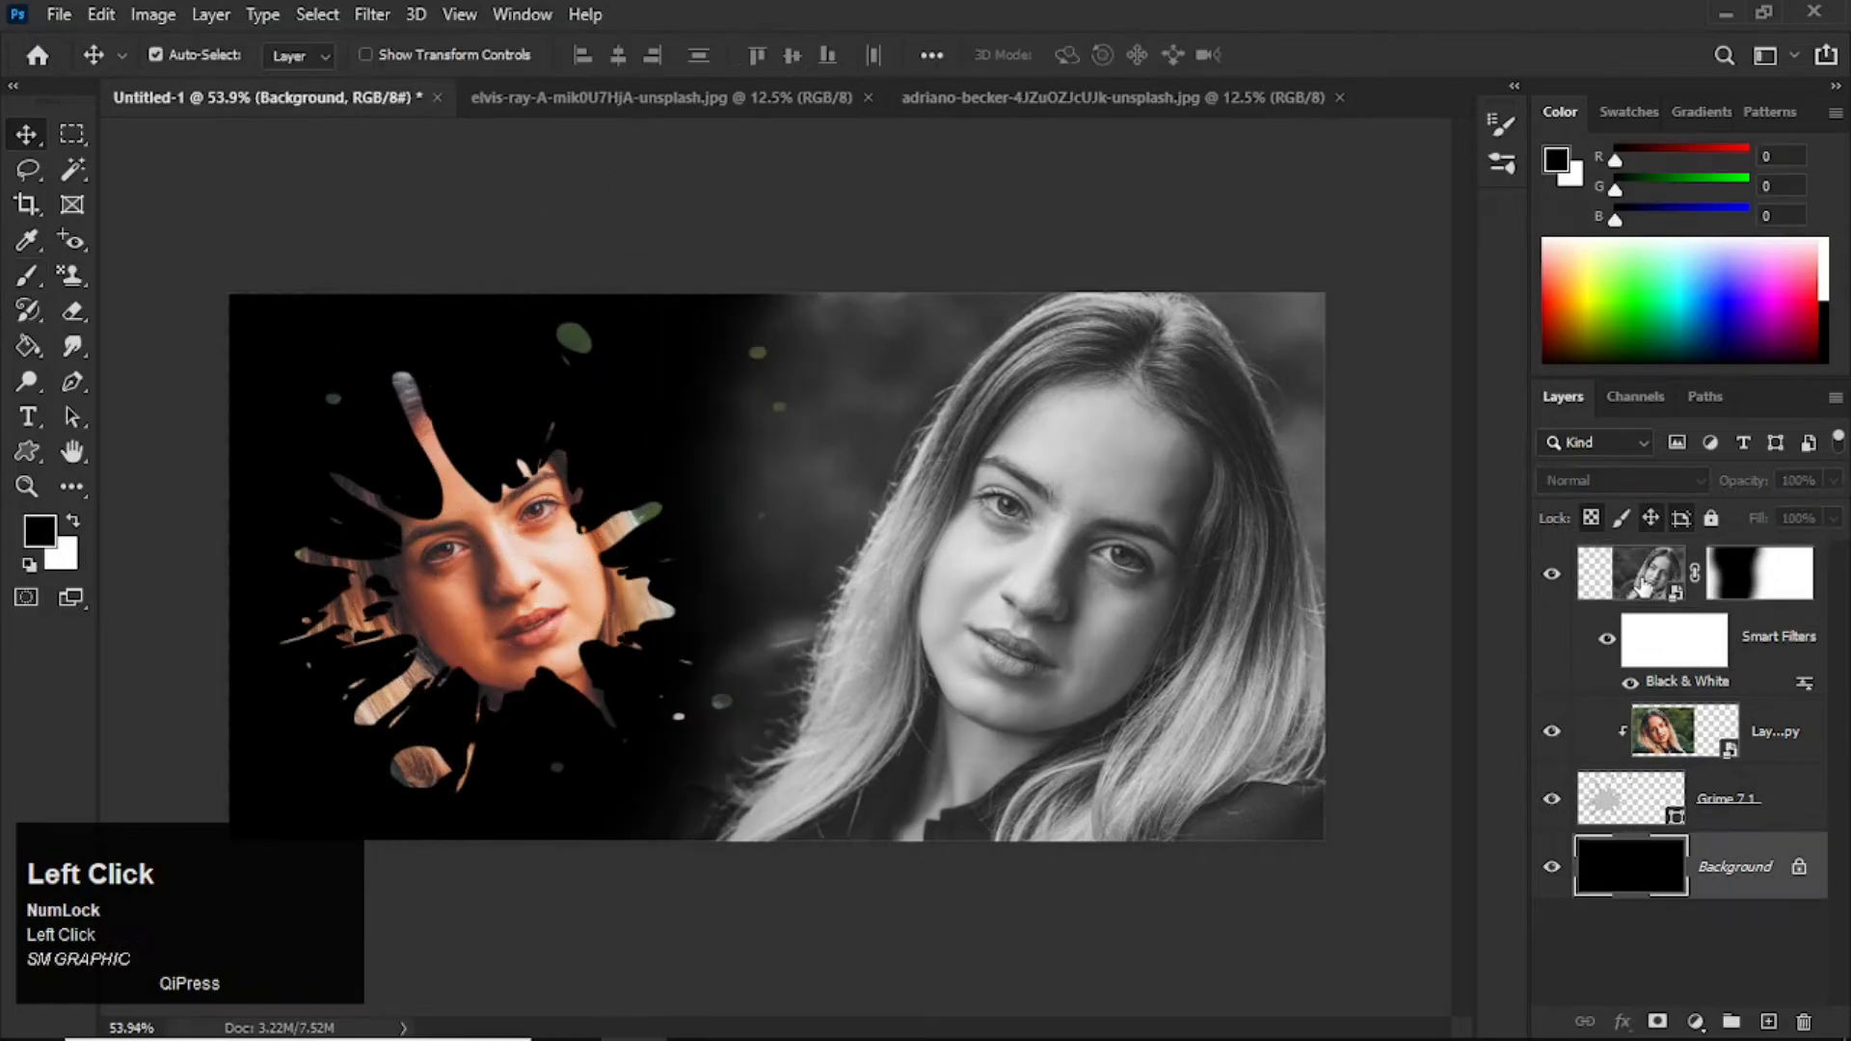
click(937, 686)
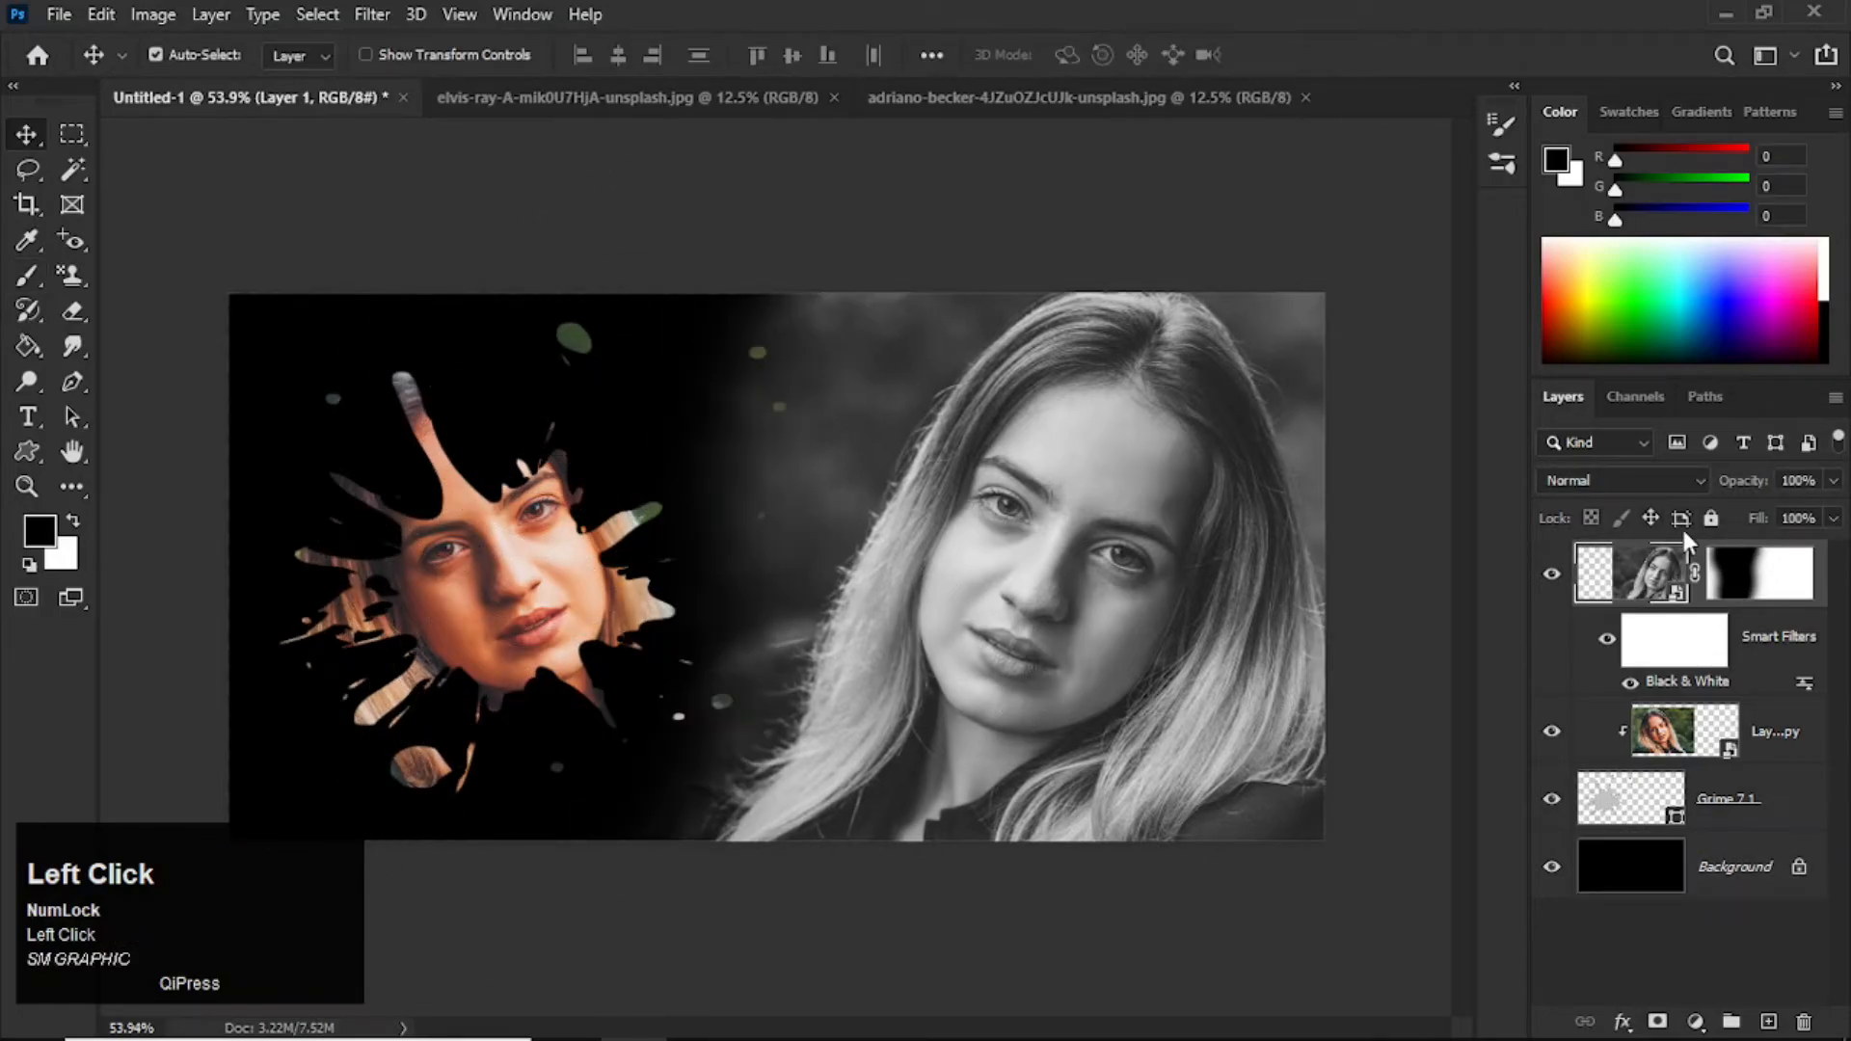
Step: Set the black-and-white portrait layer's opacity to 50%
drag(1743, 480, 1629, 470)
key(BackSpace)
key(BackSpace)
text(50)
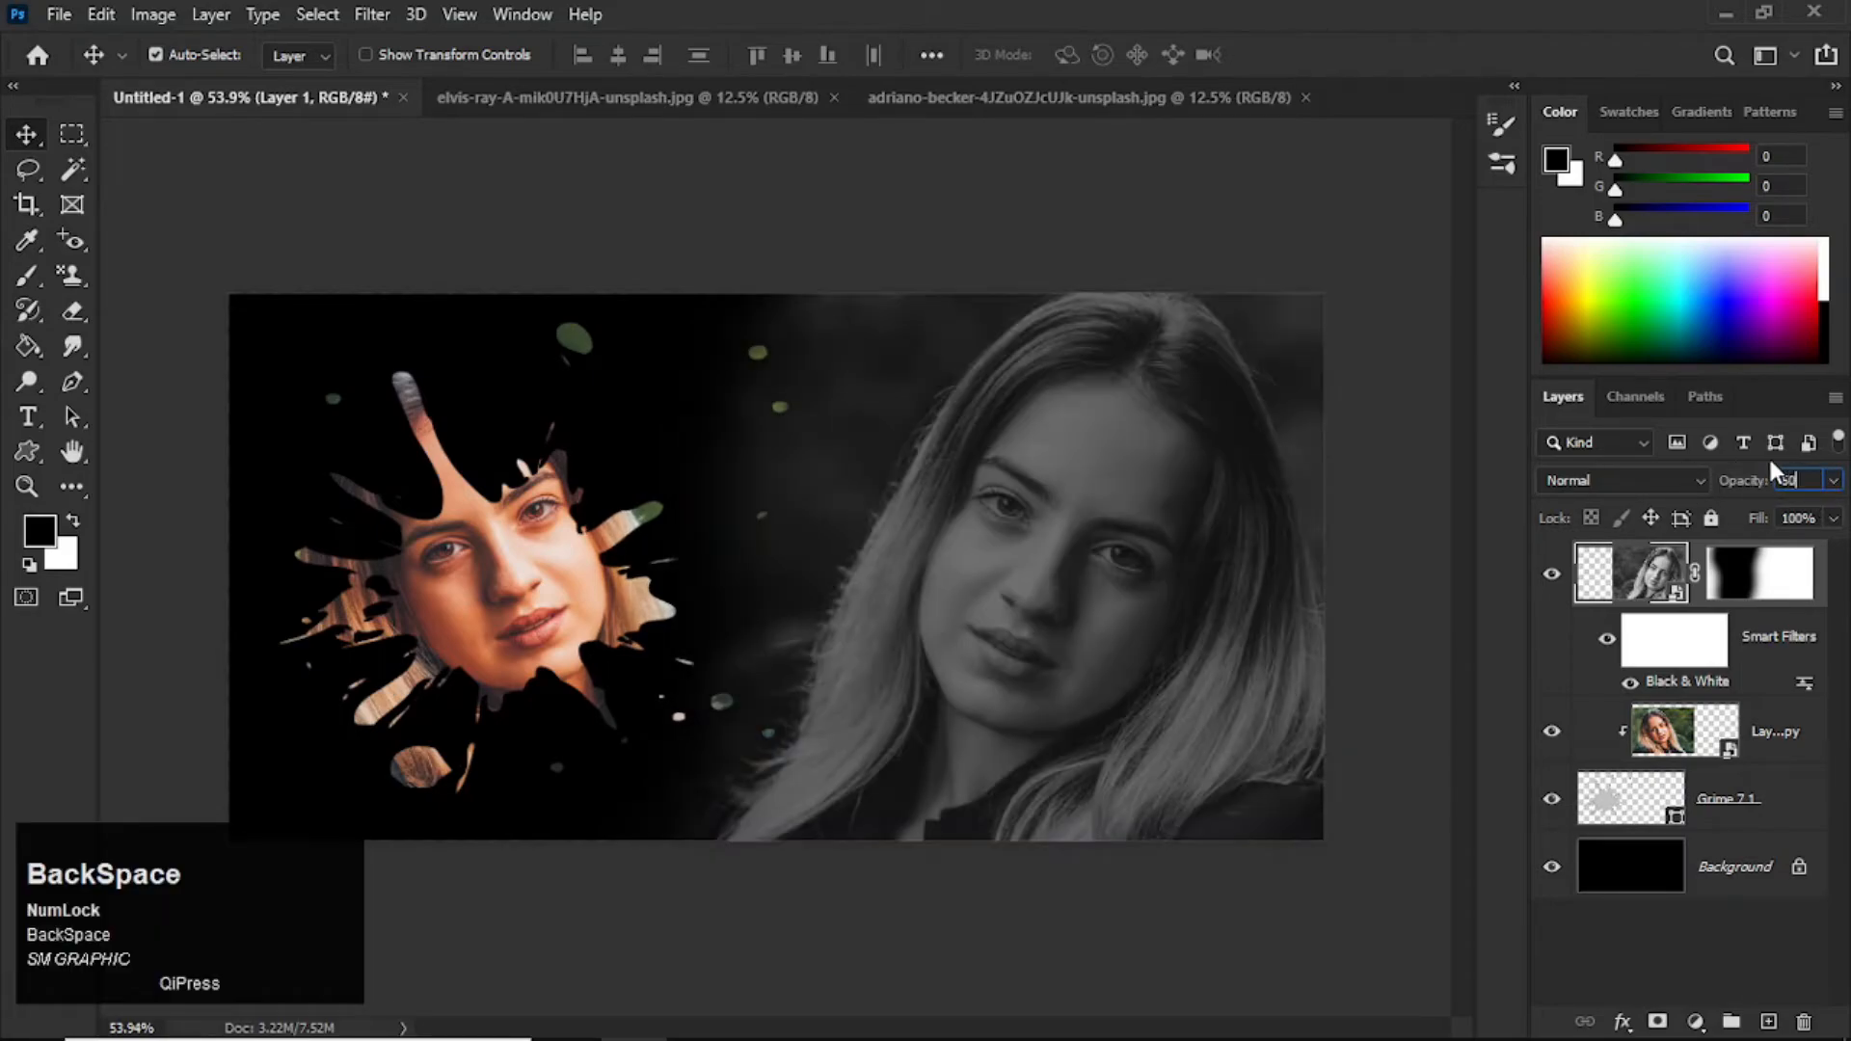
key(Return)
Step: Create a white border around the canvas on a new layer by inverting an inset rectangular selection and filling it
scroll(926, 393, up, 1)
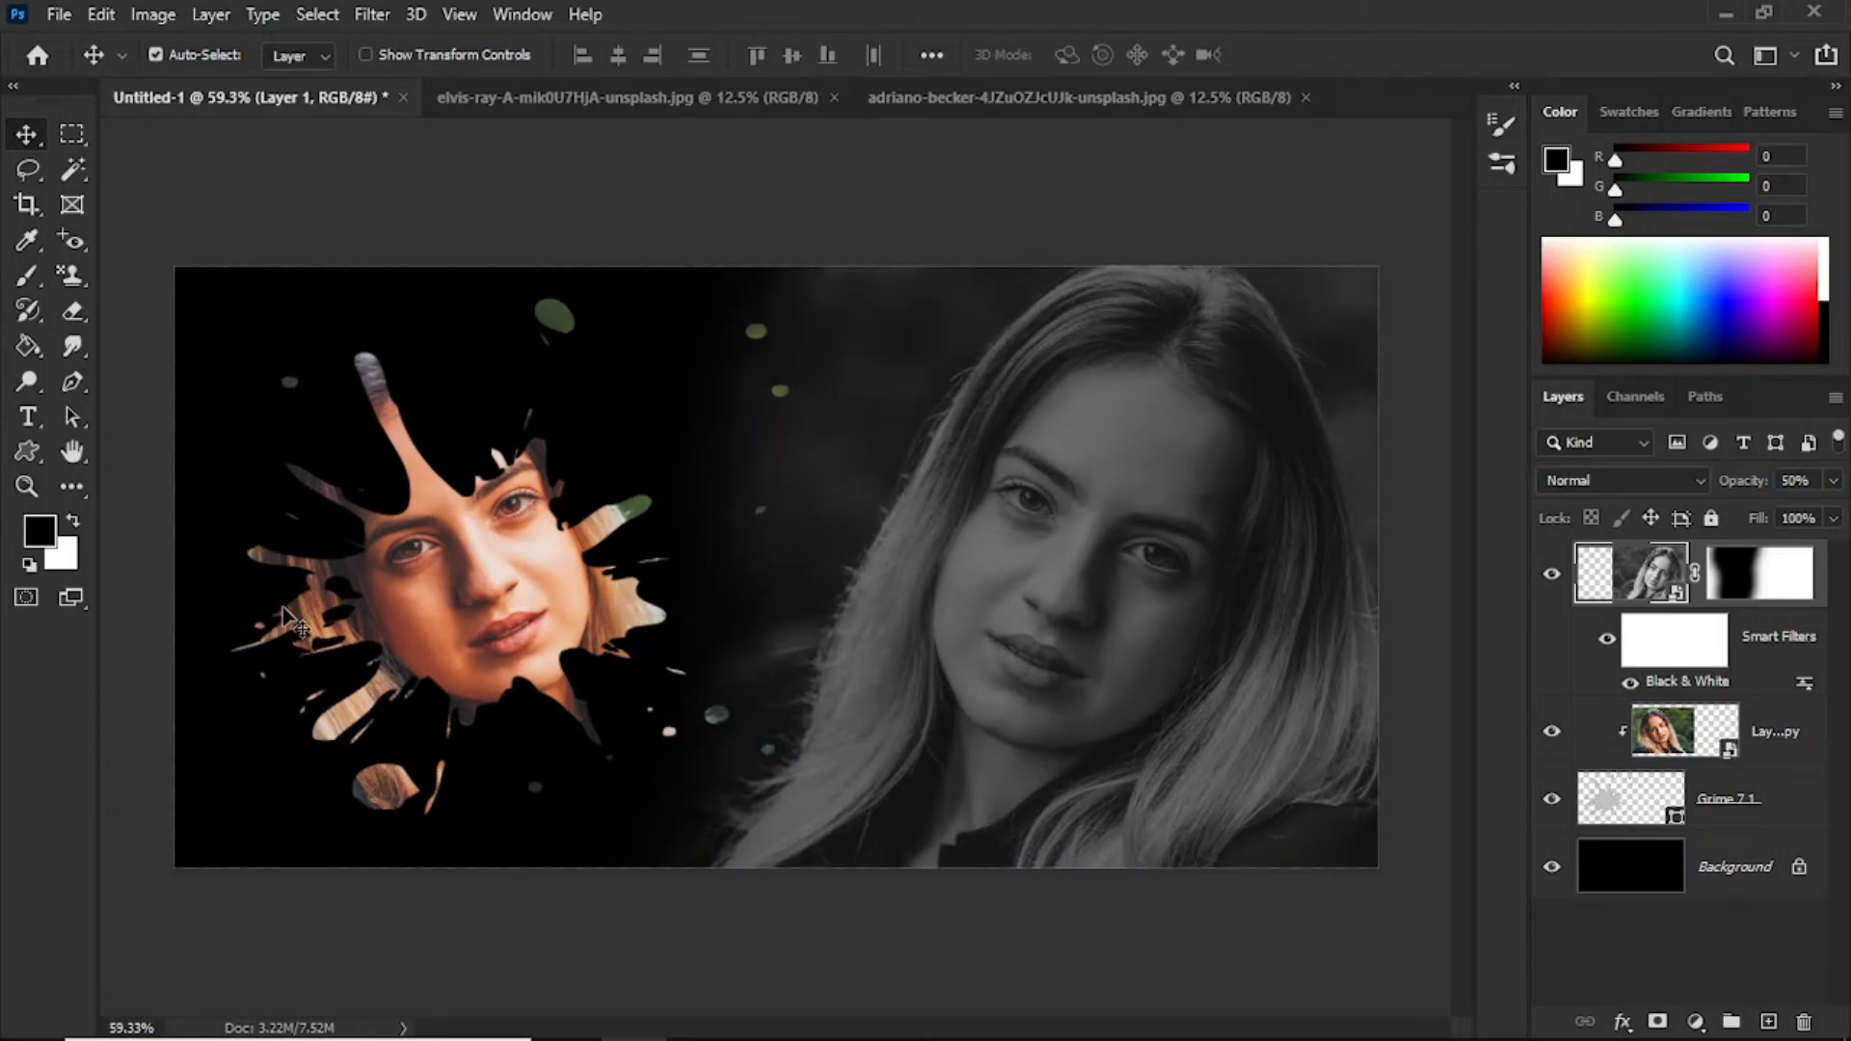
click(73, 129)
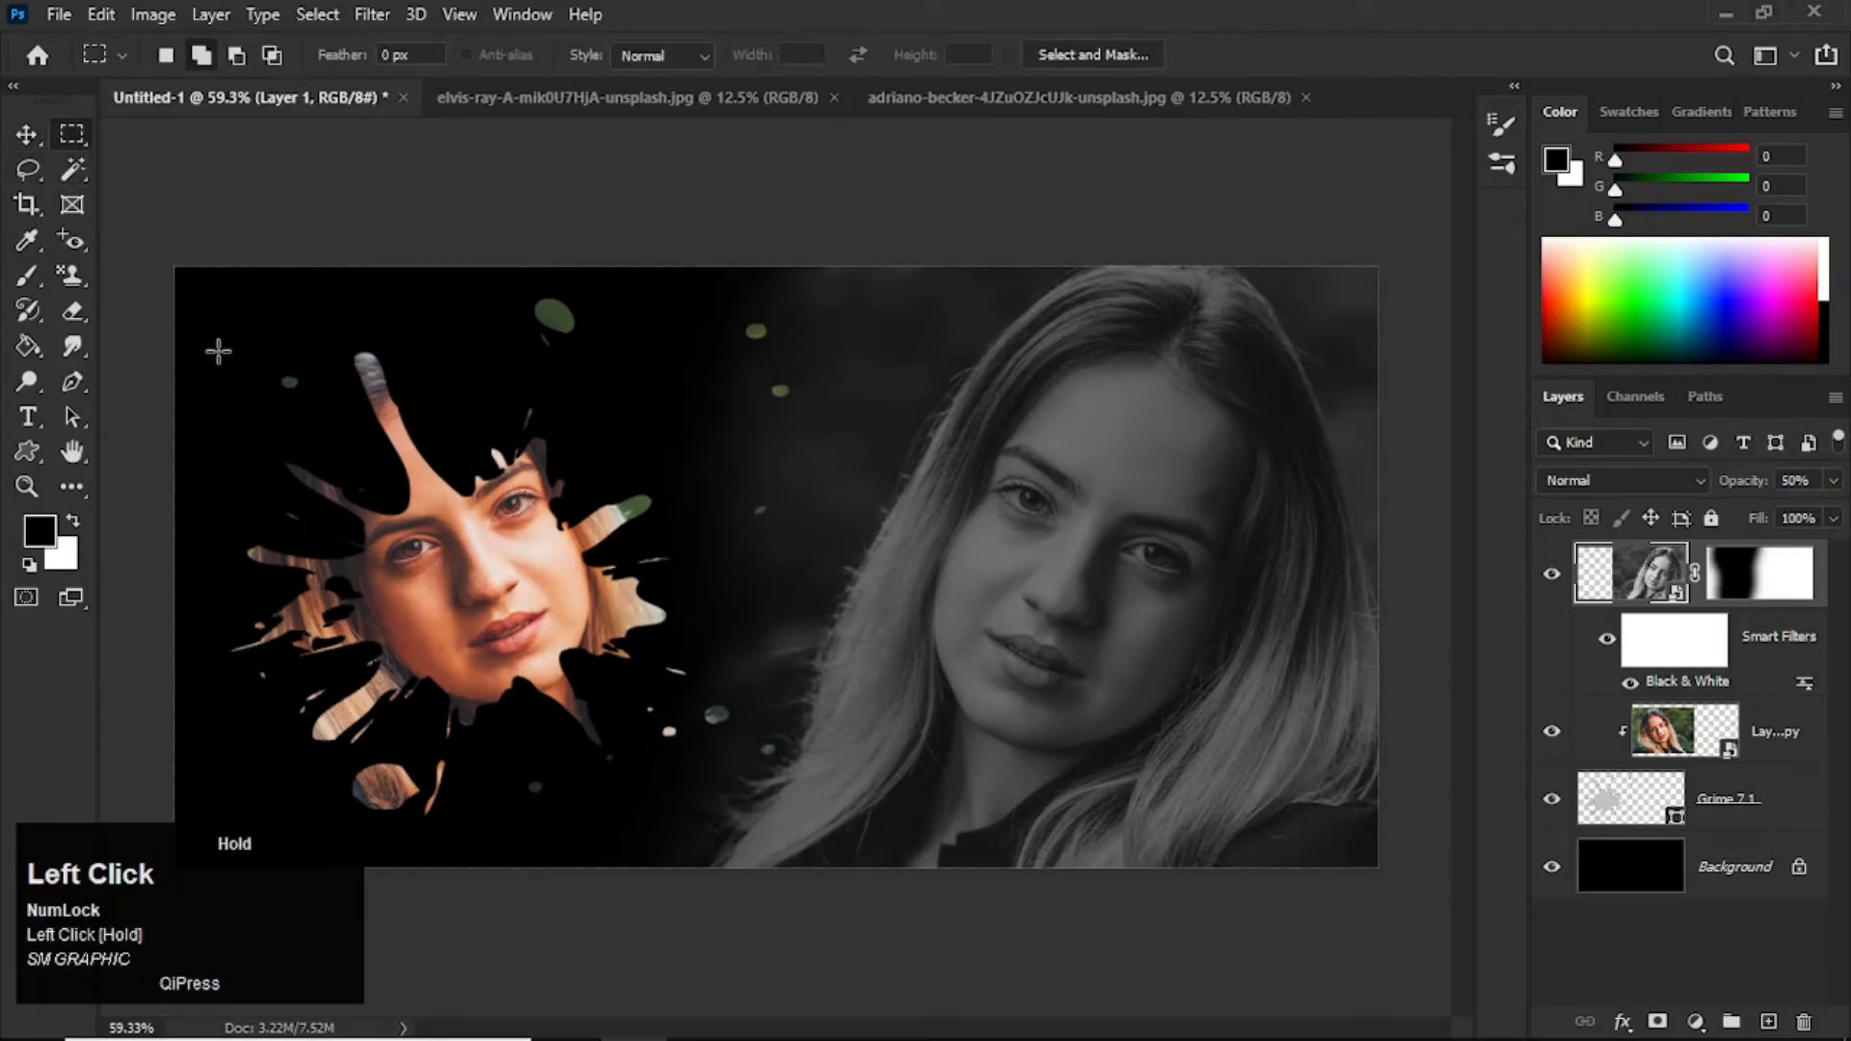
drag(195, 293, 1358, 846)
click(1769, 1022)
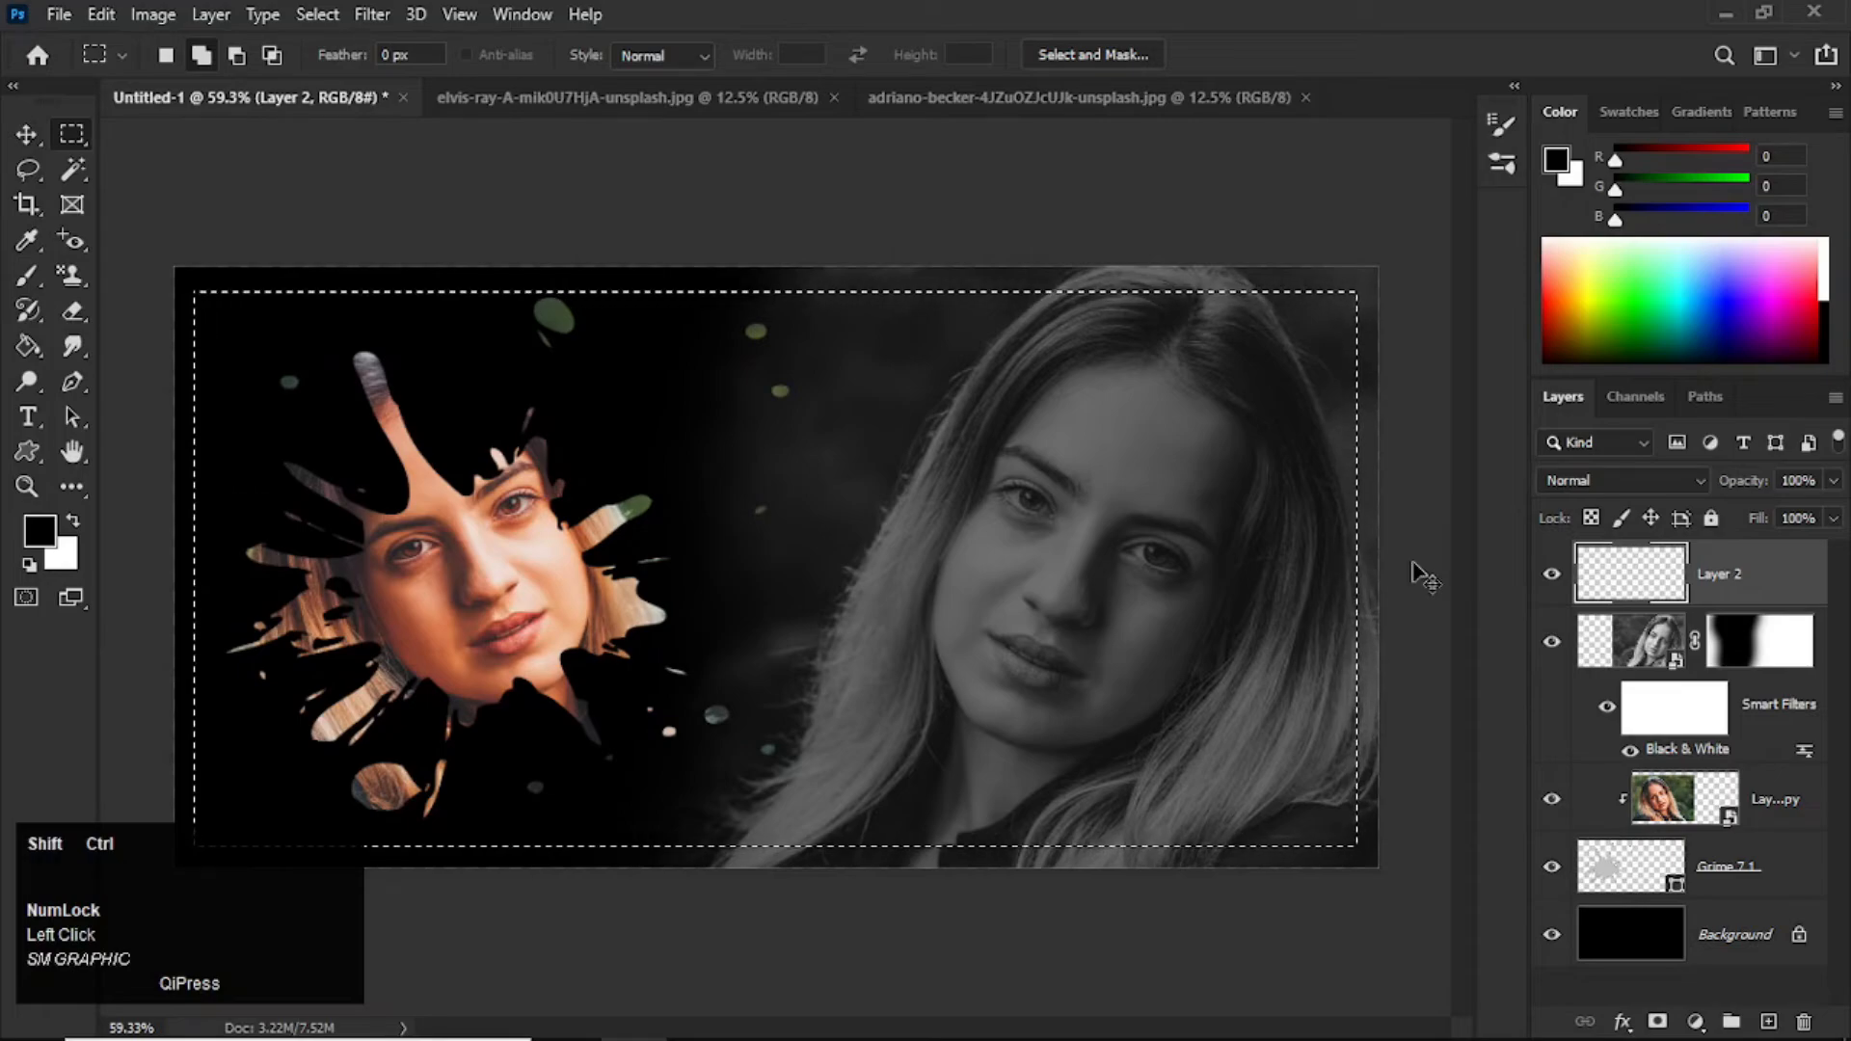
key(ctrl+shift+i)
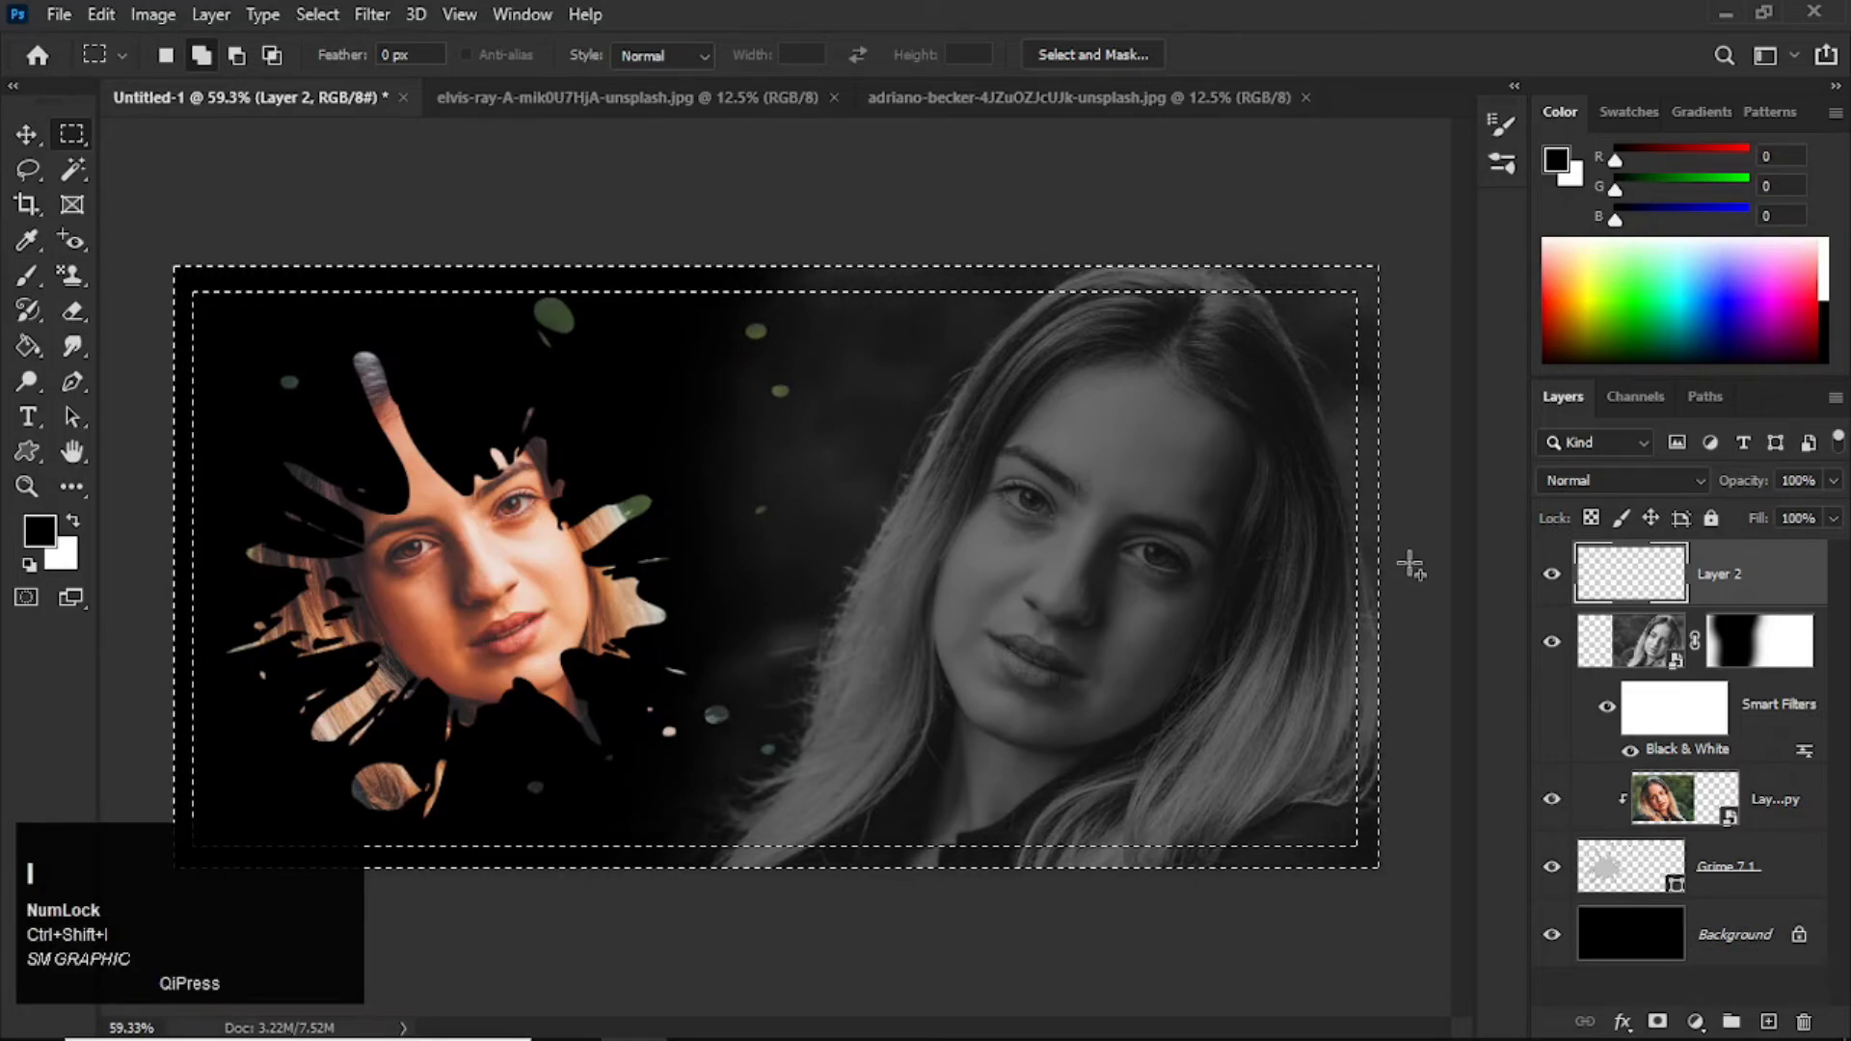
key(ctrl)
key(ctrl+BackSpace)
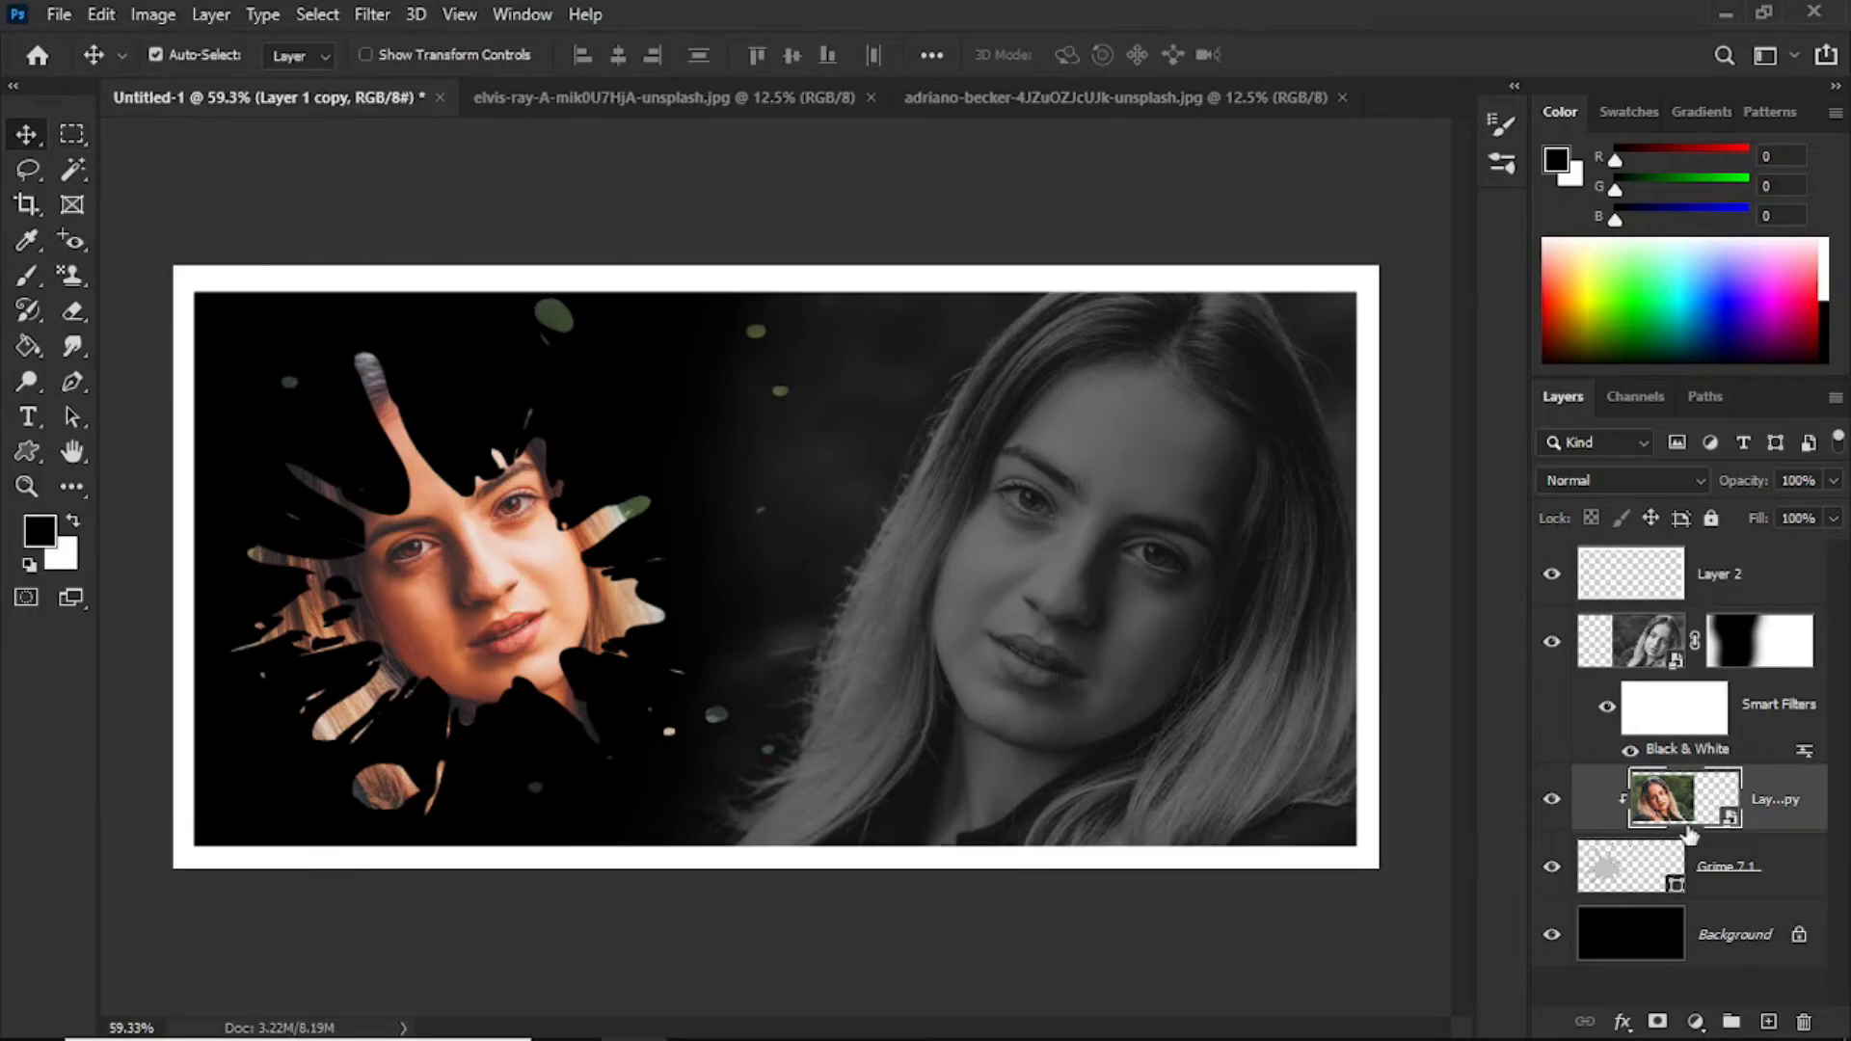
Step: Duplicate the clipped colour portrait, move the copy above the white border layer and clip it to the border
key(ctrl)
key(ctrl+j)
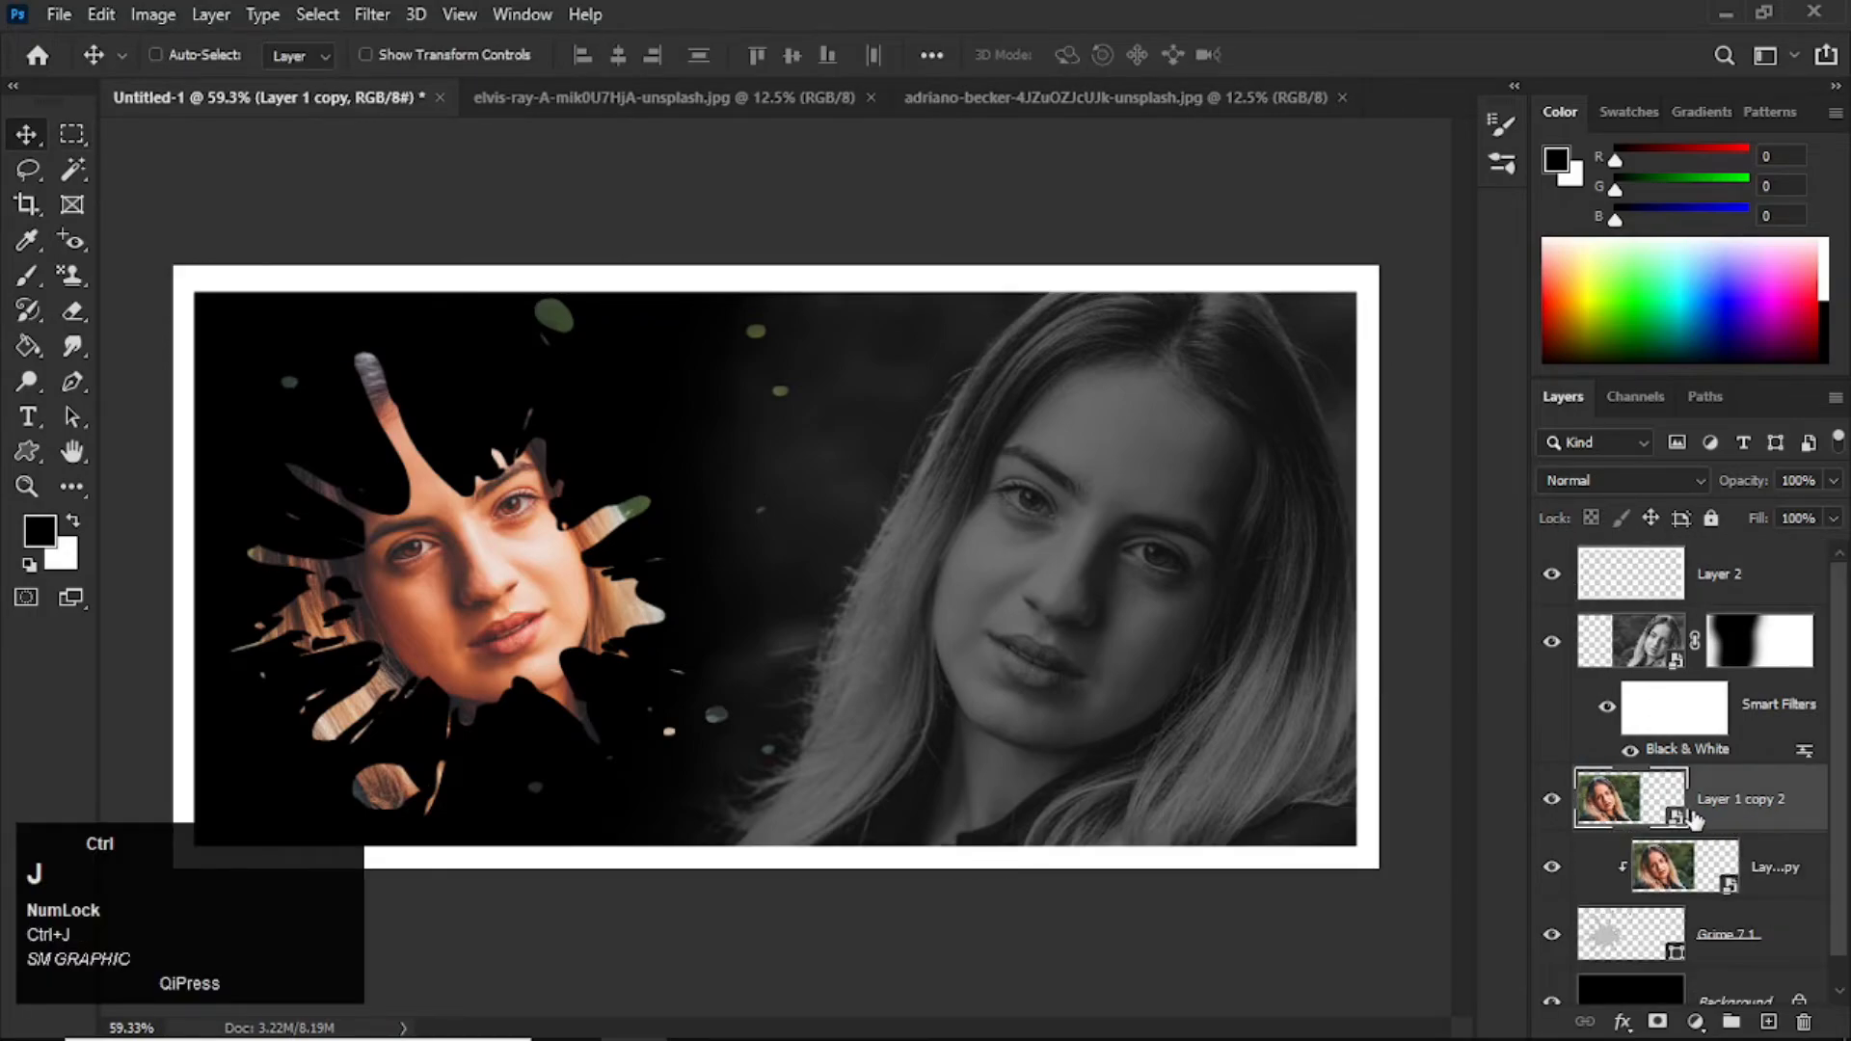
drag(1658, 800, 1649, 542)
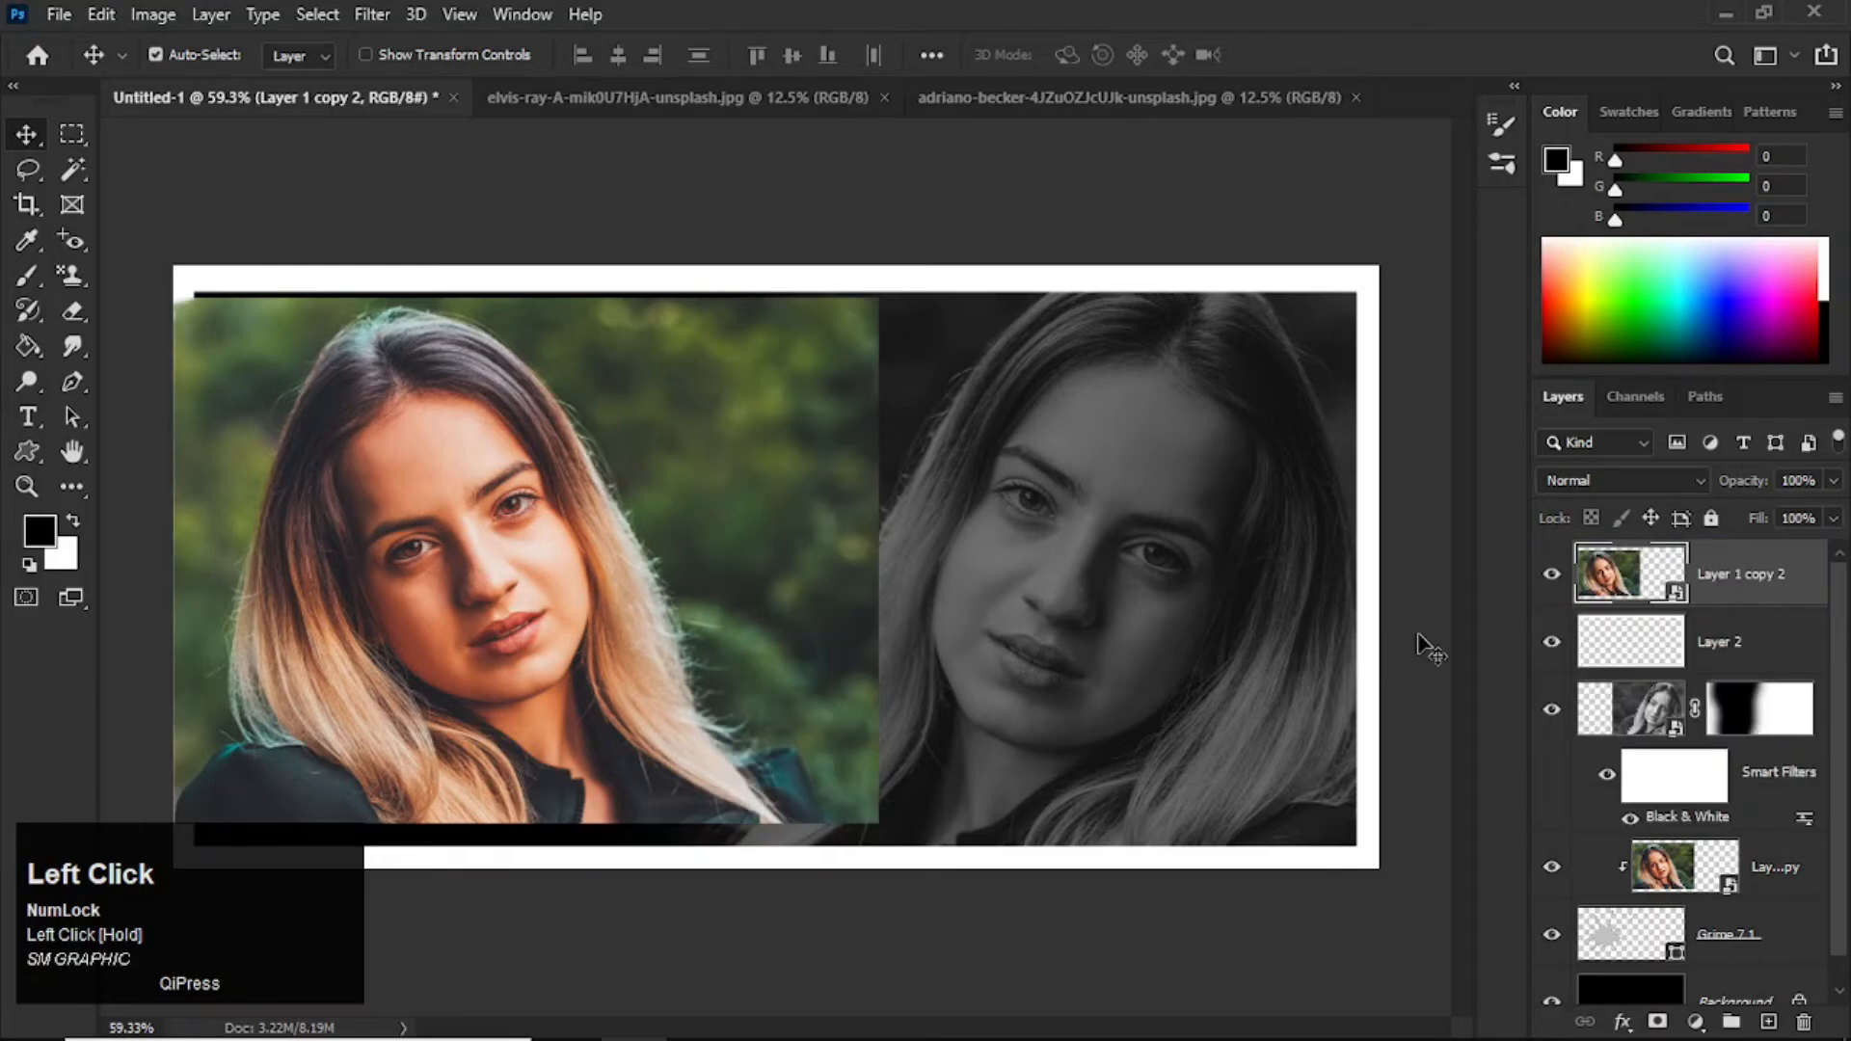
key(alt)
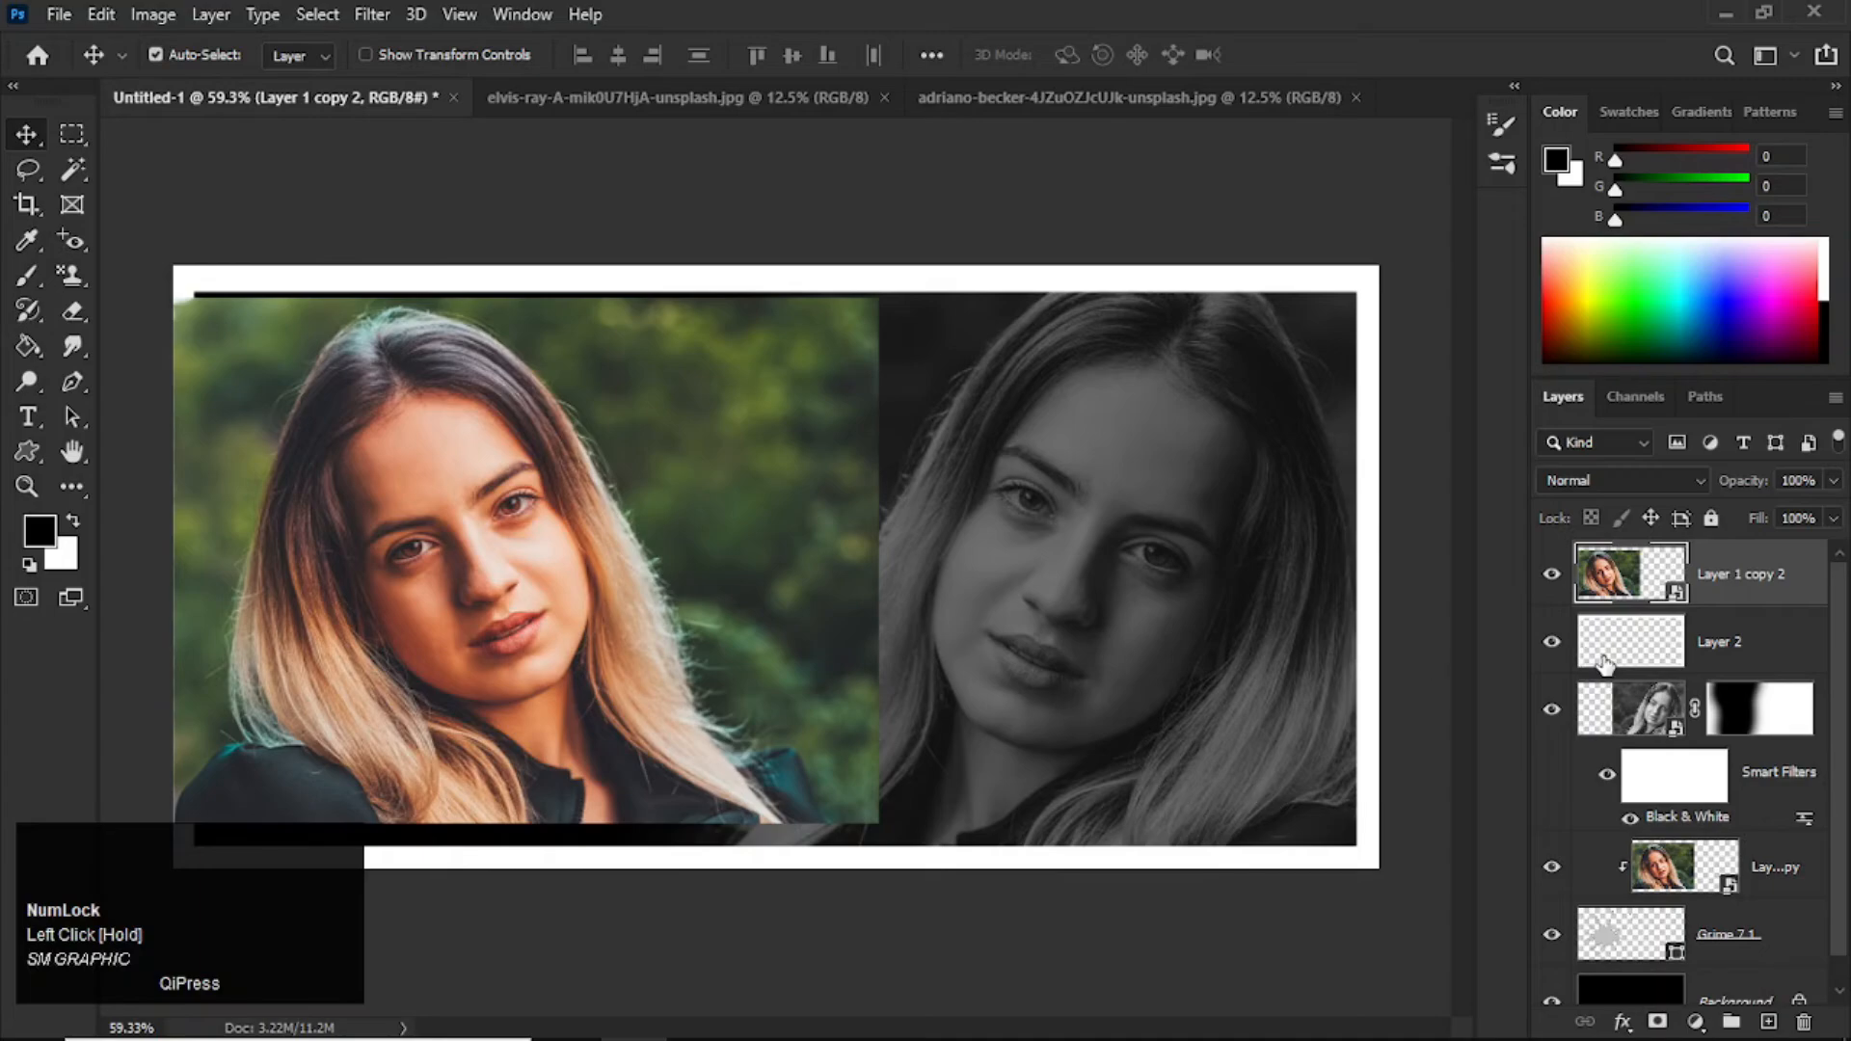
alt+click(1634, 606)
Step: Enlarge the border's clipped portrait to about 27.42% and position it to cover the whole frame
key(ctrl+t)
drag(878, 298, 1099, 150)
drag(1100, 822, 1411, 1030)
drag(379, 210, 564, 231)
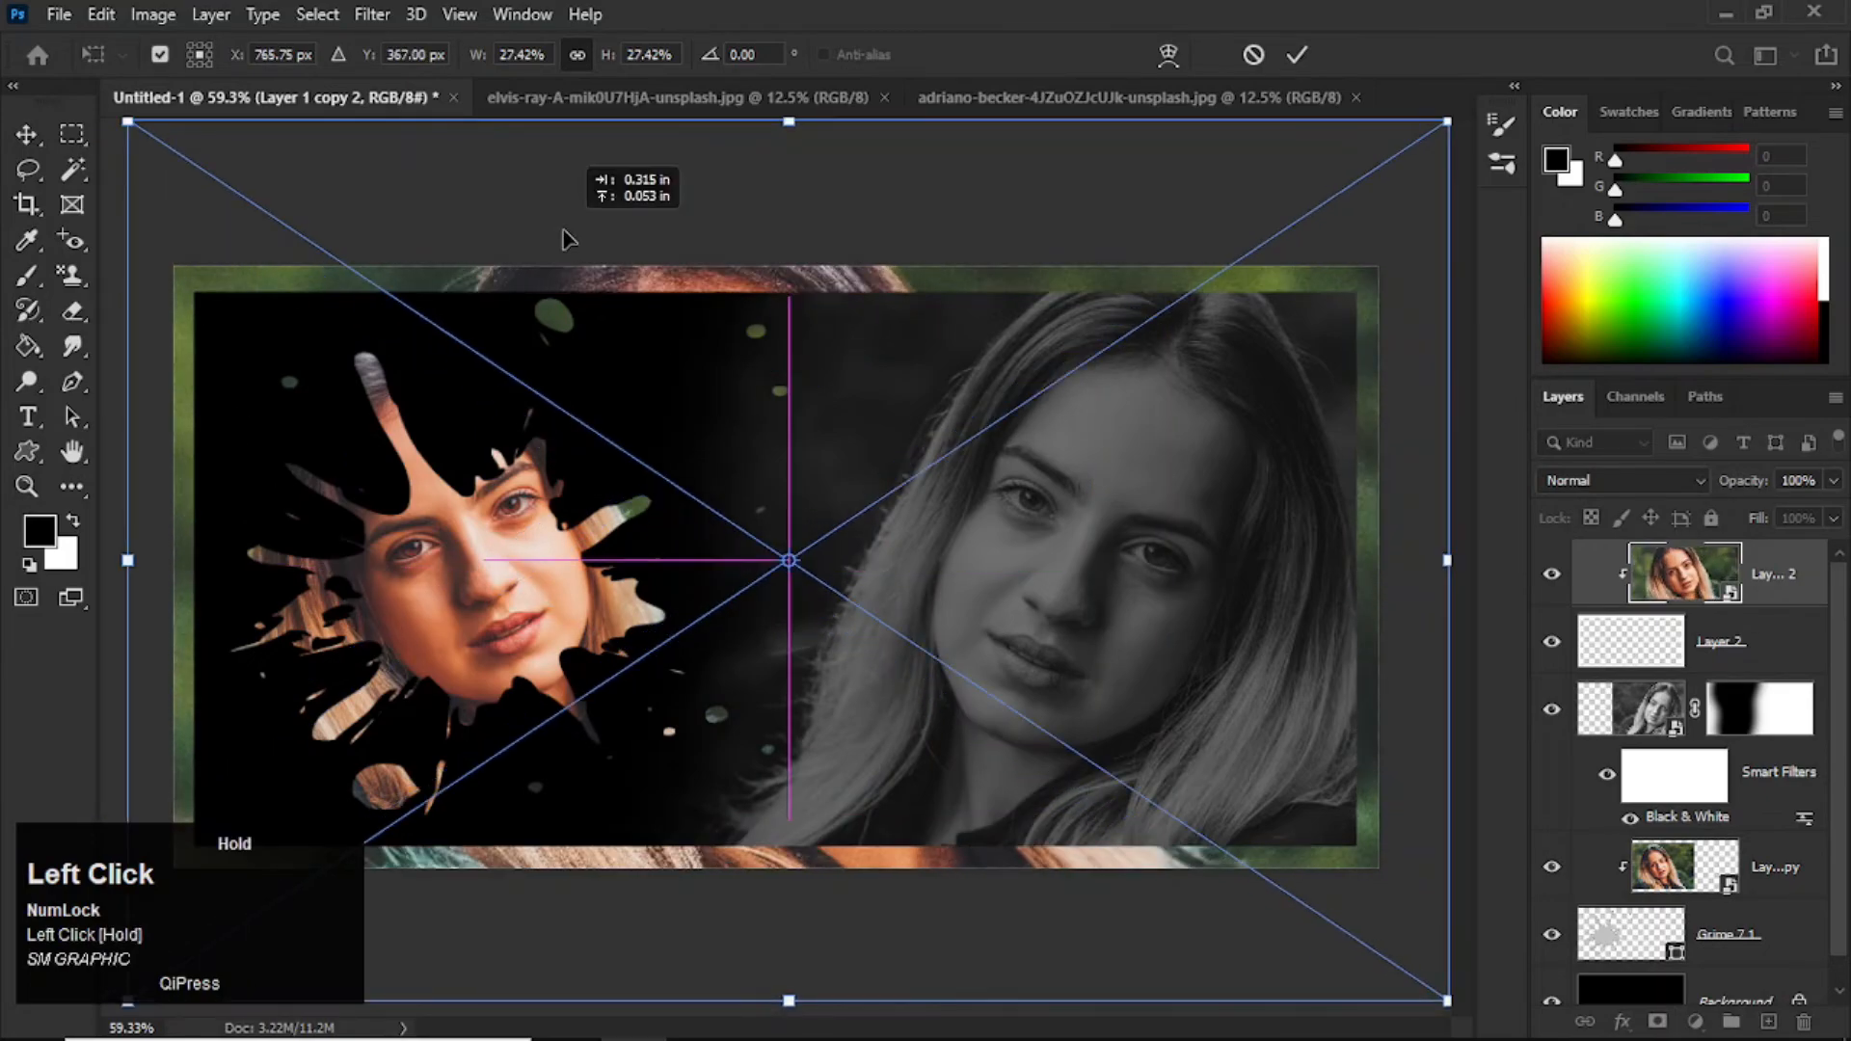
drag(566, 229, 564, 231)
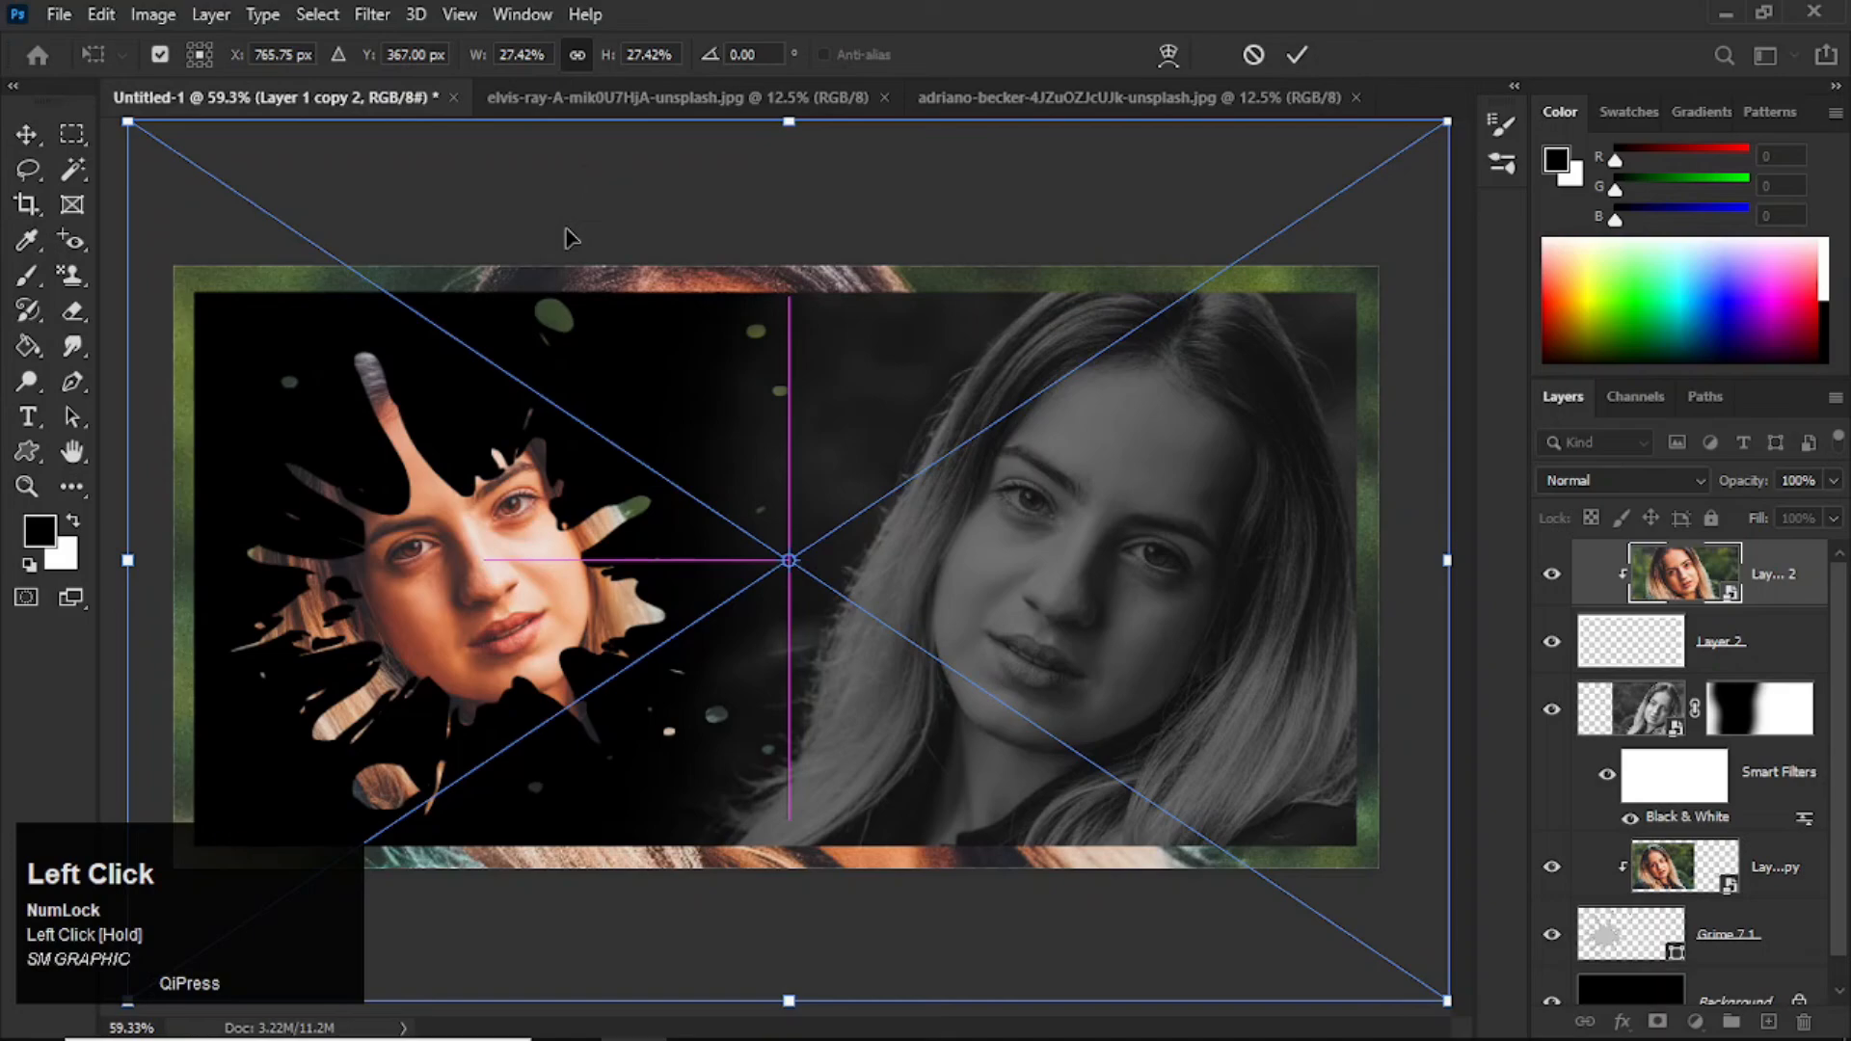
key(Return)
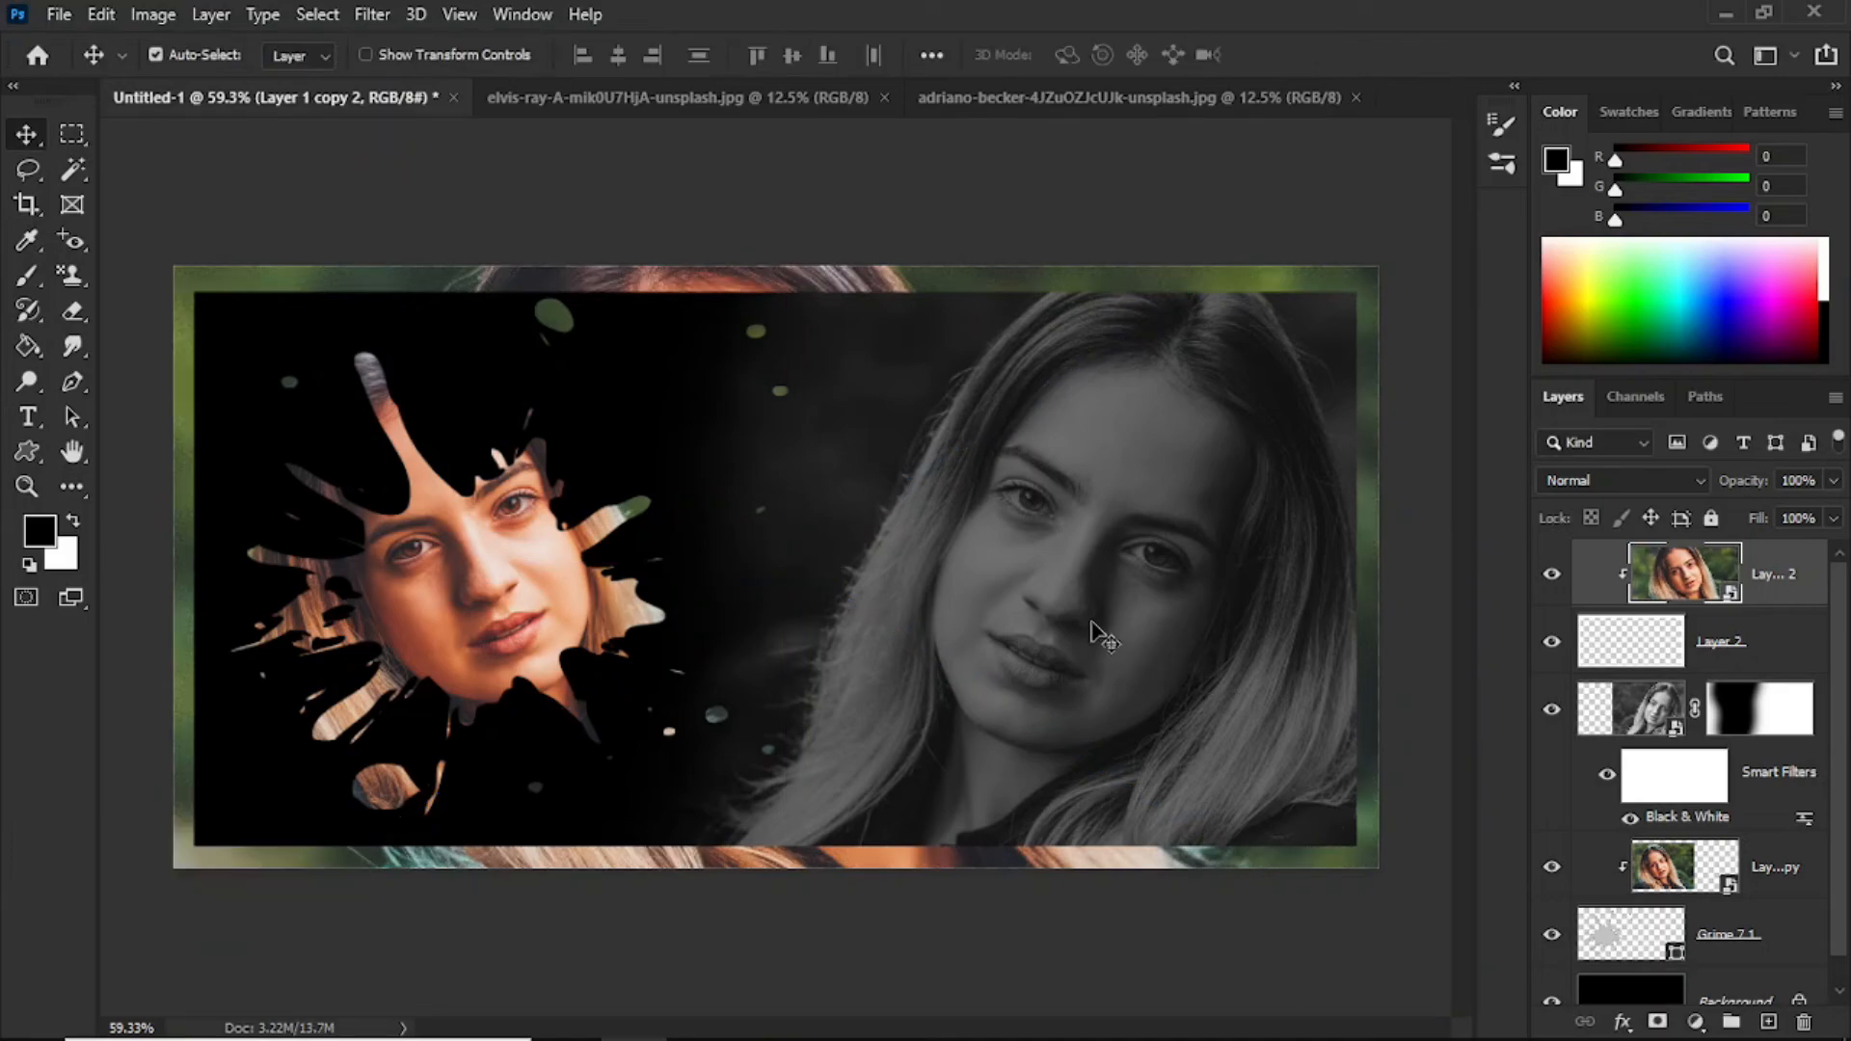